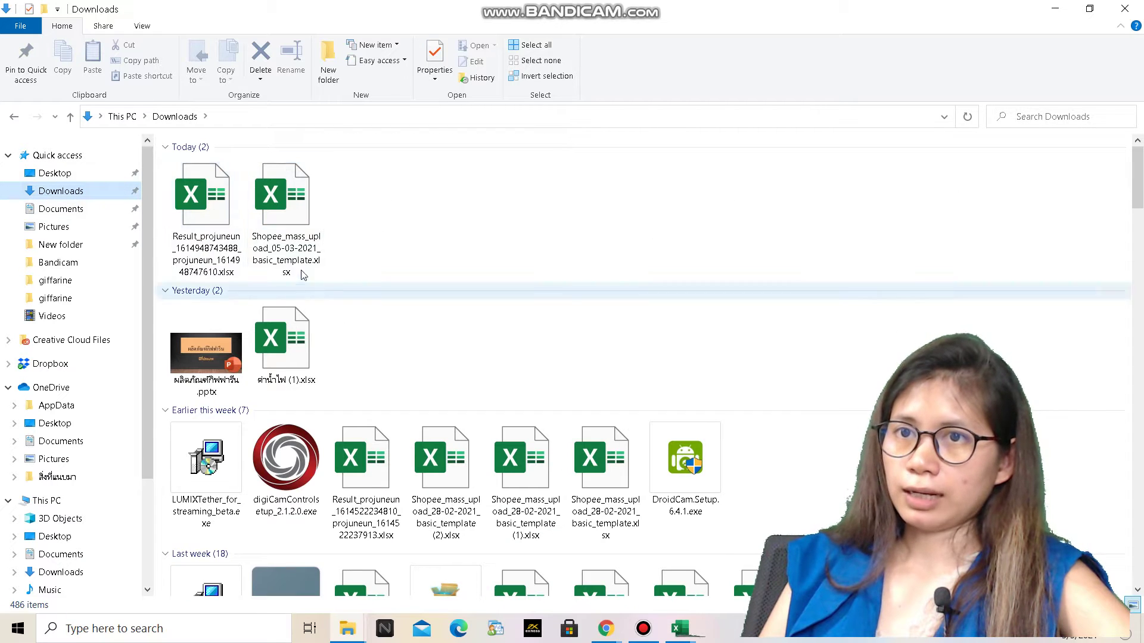
Open Shopee_mass_upload_05-03-2021_basic_template.xlsx from Downloads and select cell A6 on the product form sheet.
click(287, 257)
double_click(287, 257)
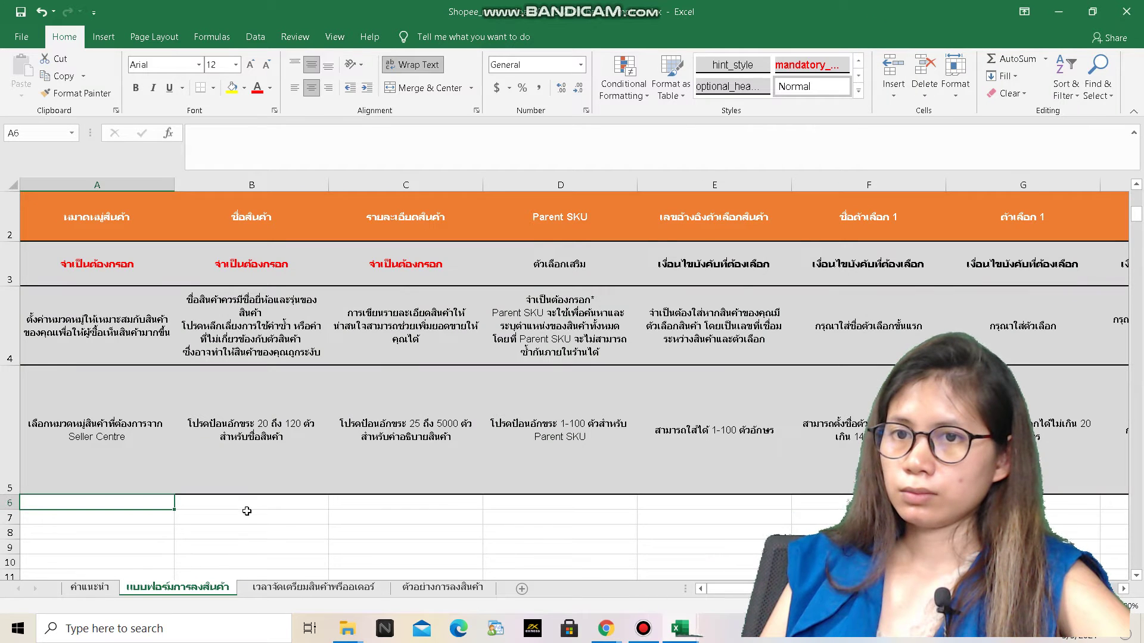
click(247, 513)
click(25, 504)
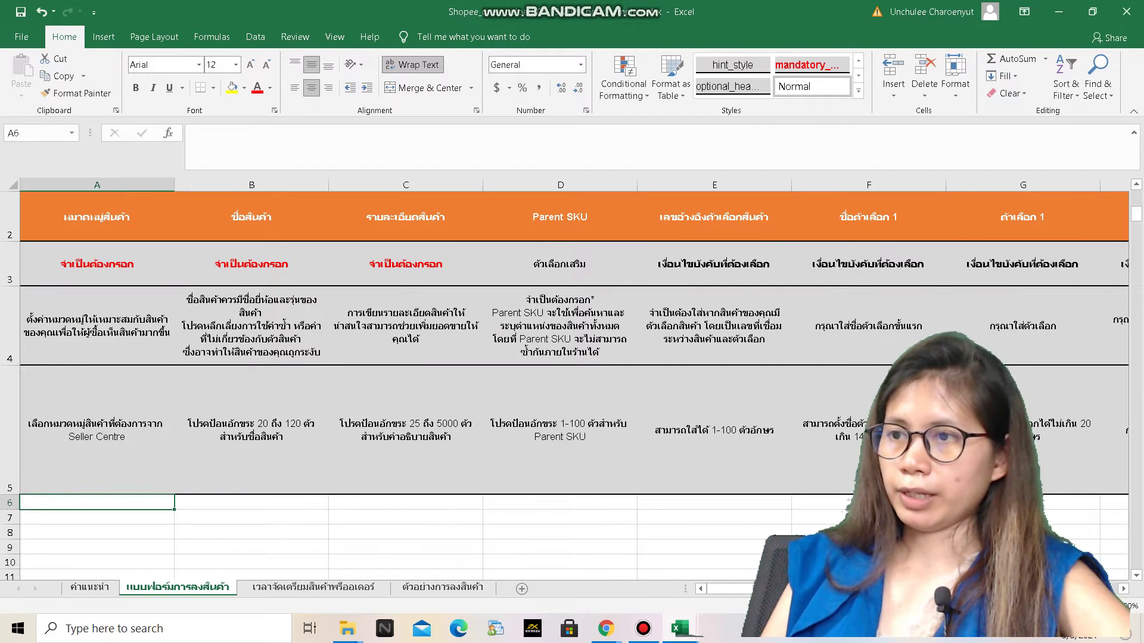
Switch to Seller Centre in Chrome and open the template download page of the batch product upload tool.
click(603, 637)
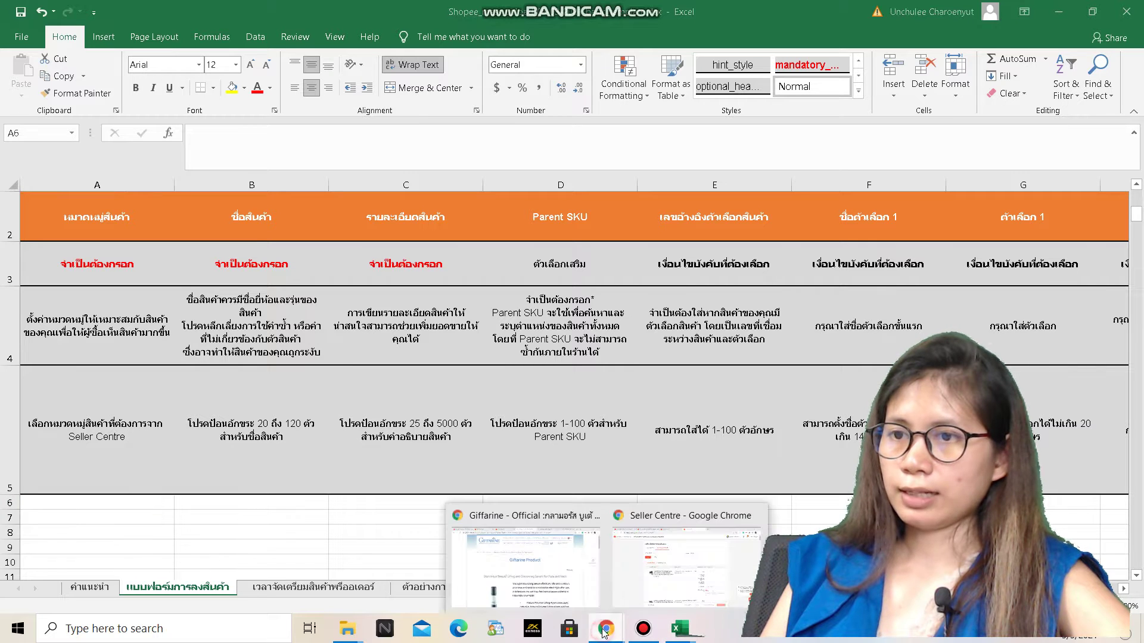
click(645, 587)
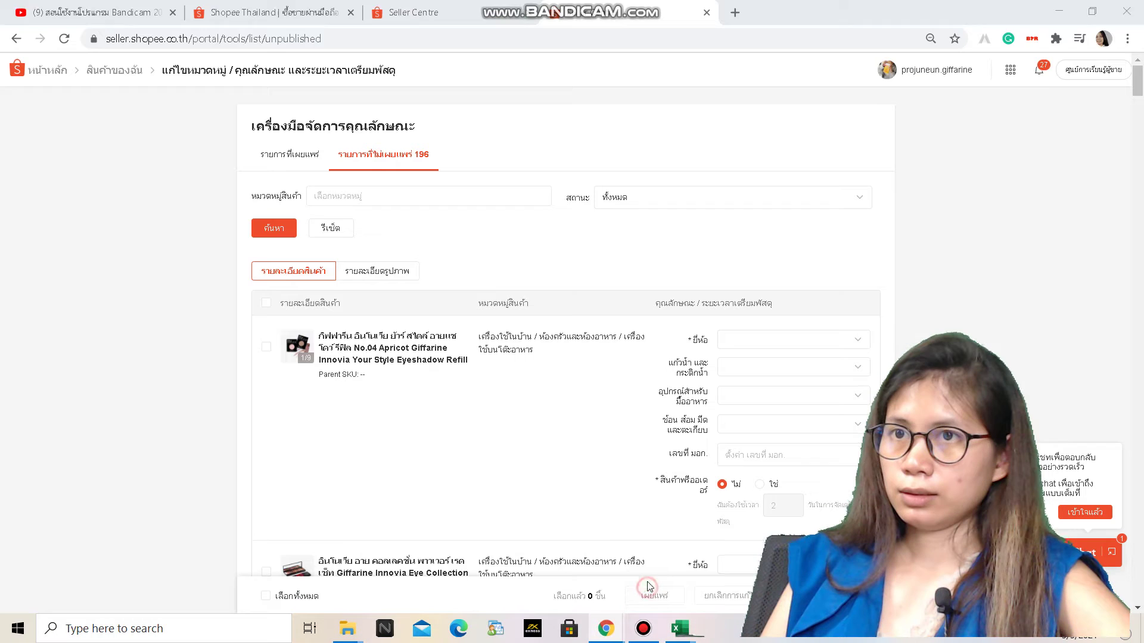
click(124, 73)
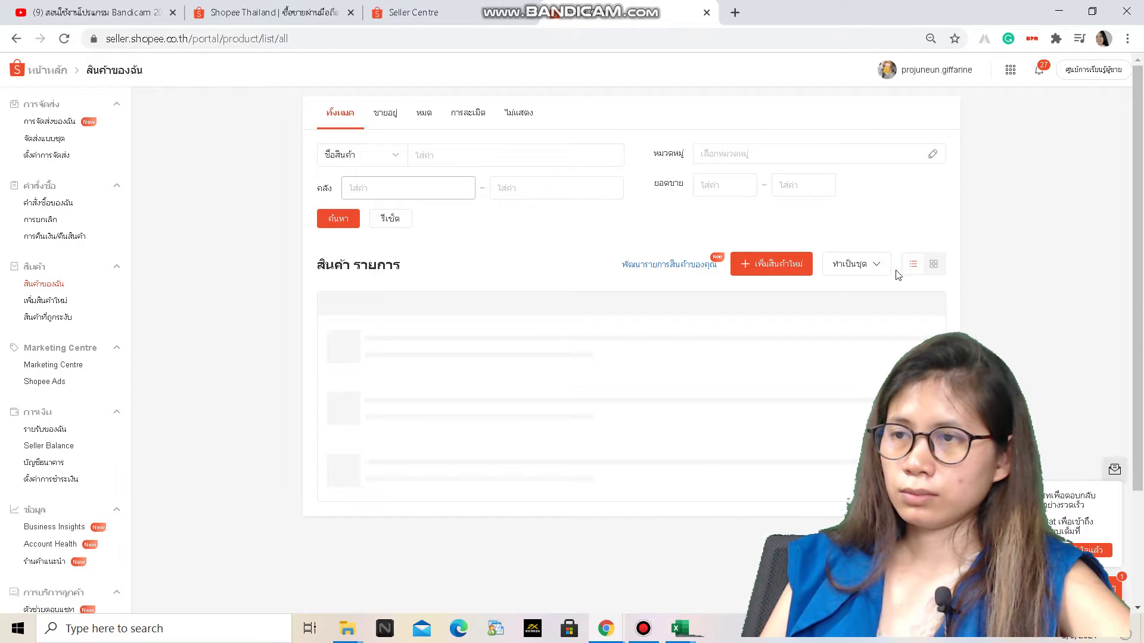
mouse_move(870, 264)
click(847, 289)
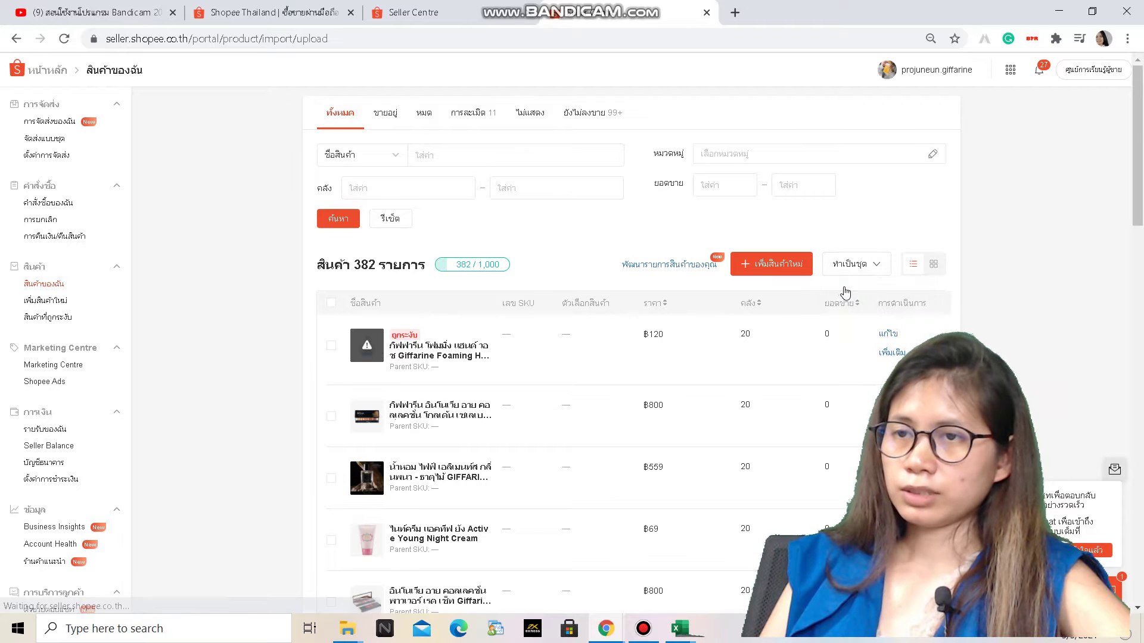
click(280, 151)
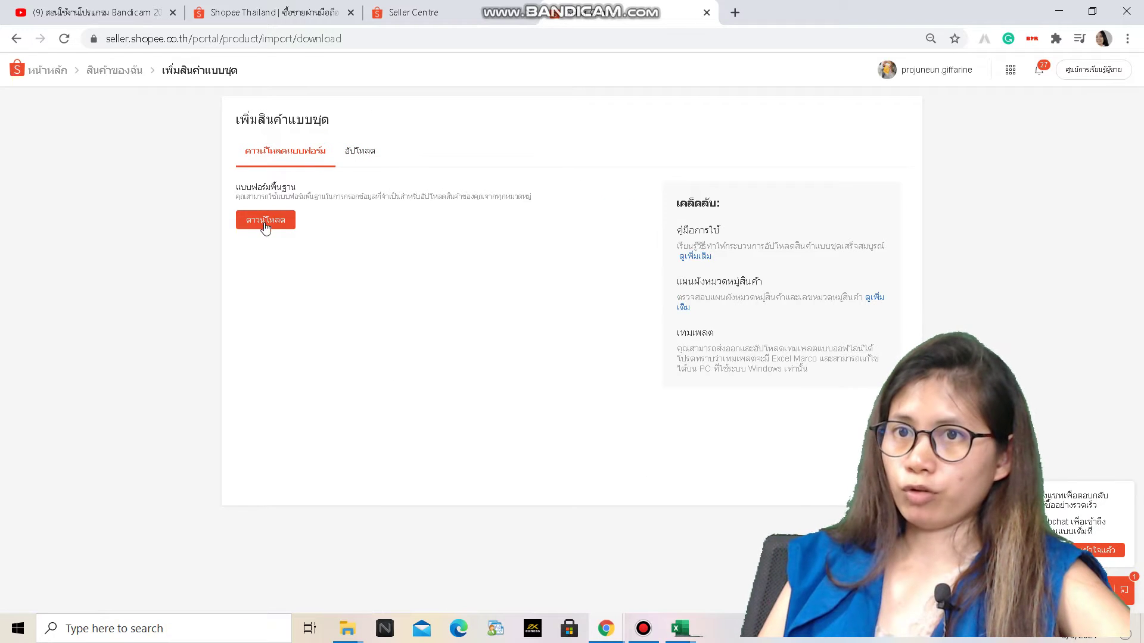
Return to Excel and bring up the Shopee.csv workbook.
click(679, 628)
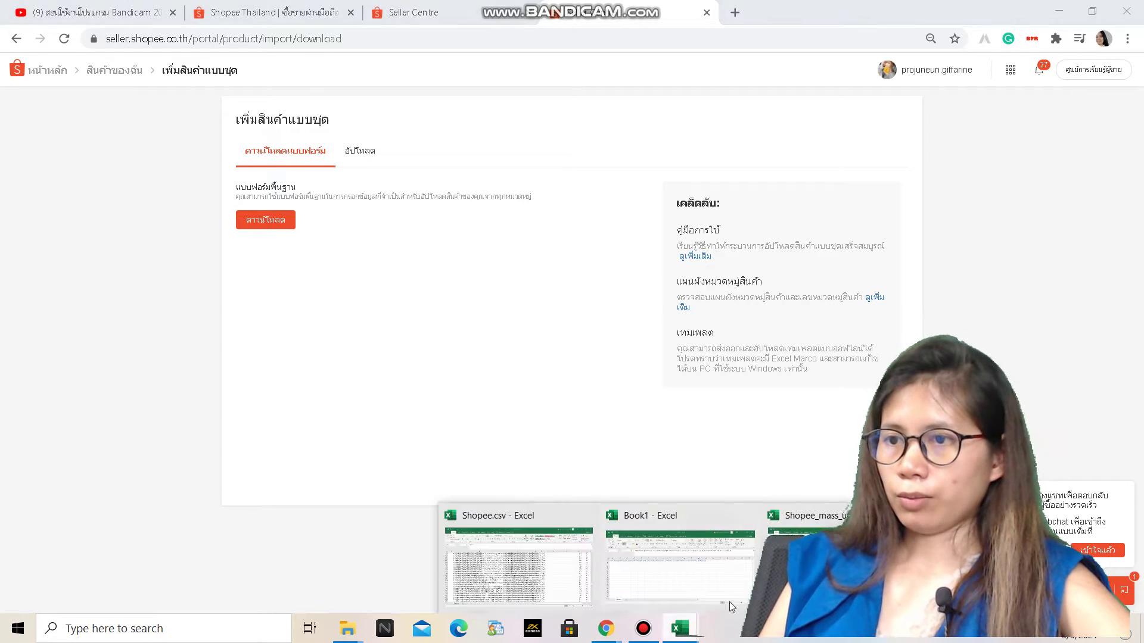
click(836, 599)
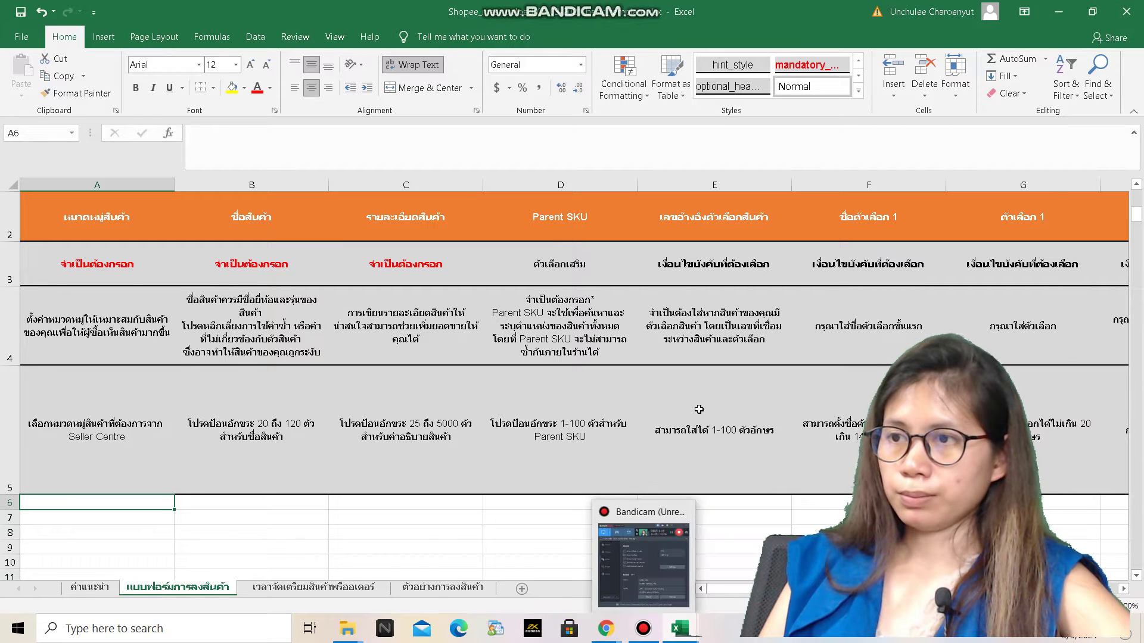
click(507, 574)
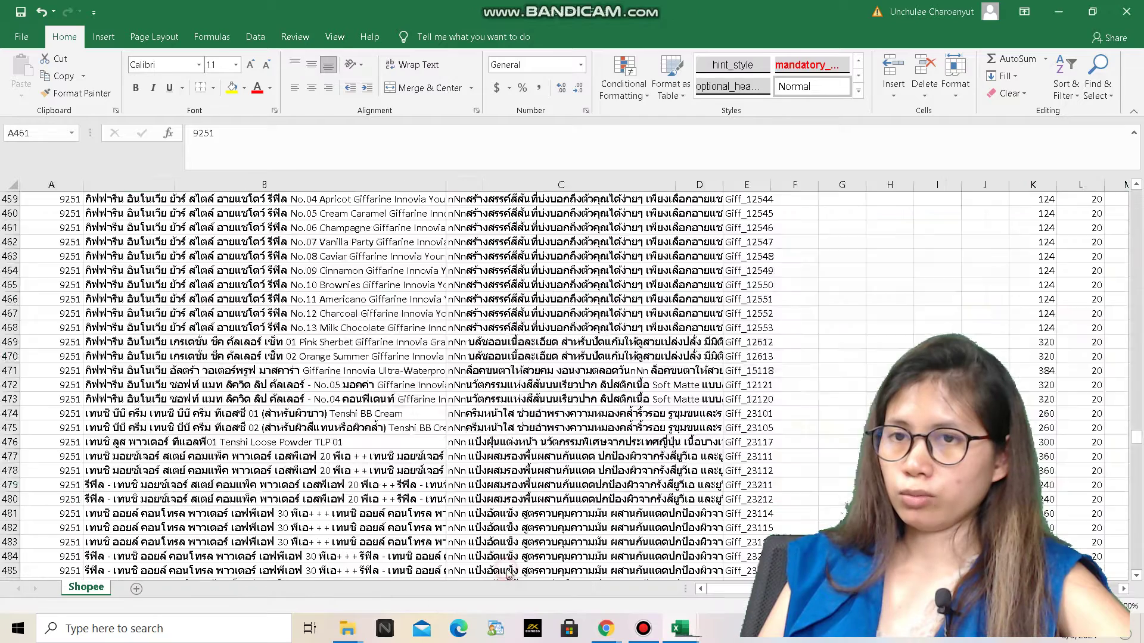
Copy the product data in cells A481 to Z500 of the Shopee sheet.
click(41, 518)
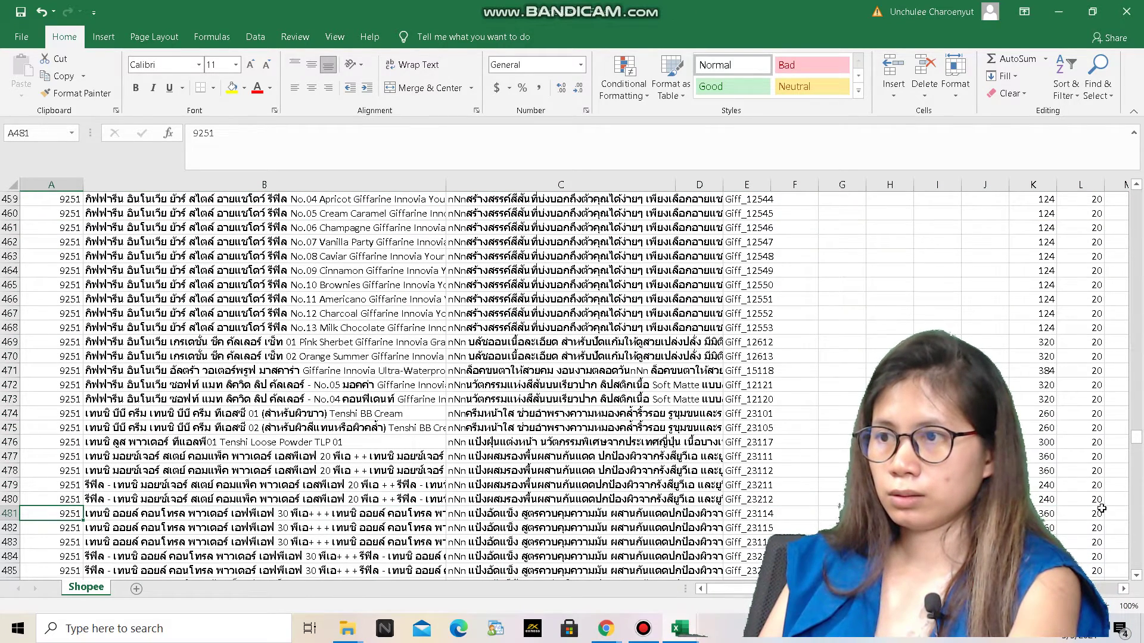
click(1136, 576)
click(1136, 577)
click(1136, 577)
click(1135, 574)
click(1136, 574)
click(1135, 574)
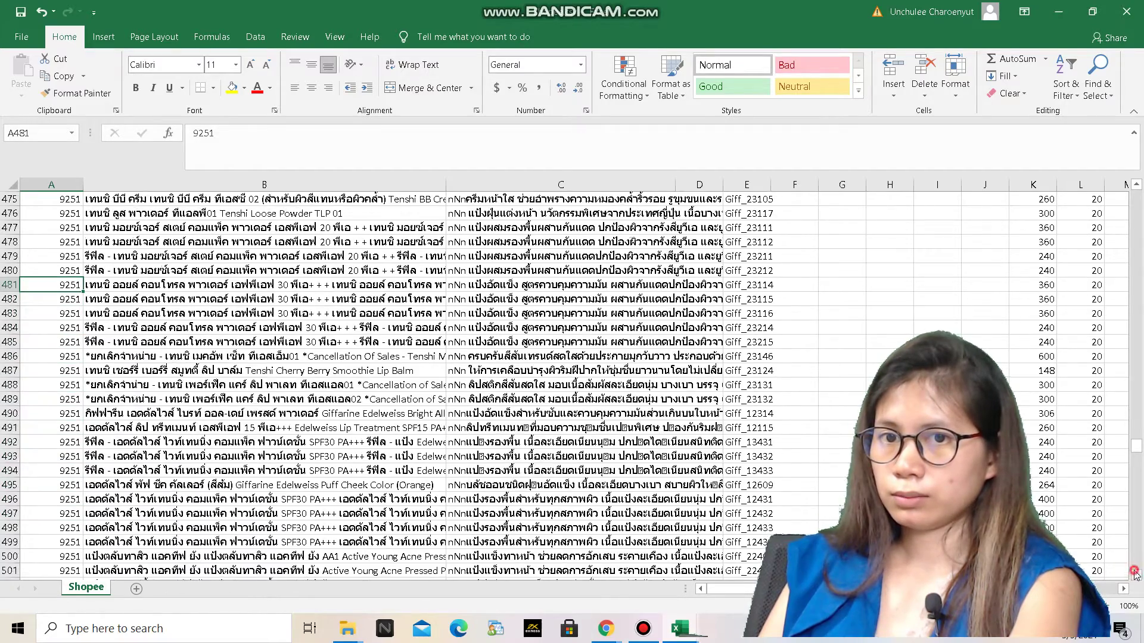
click(1135, 574)
click(1135, 574)
shift+click(67, 527)
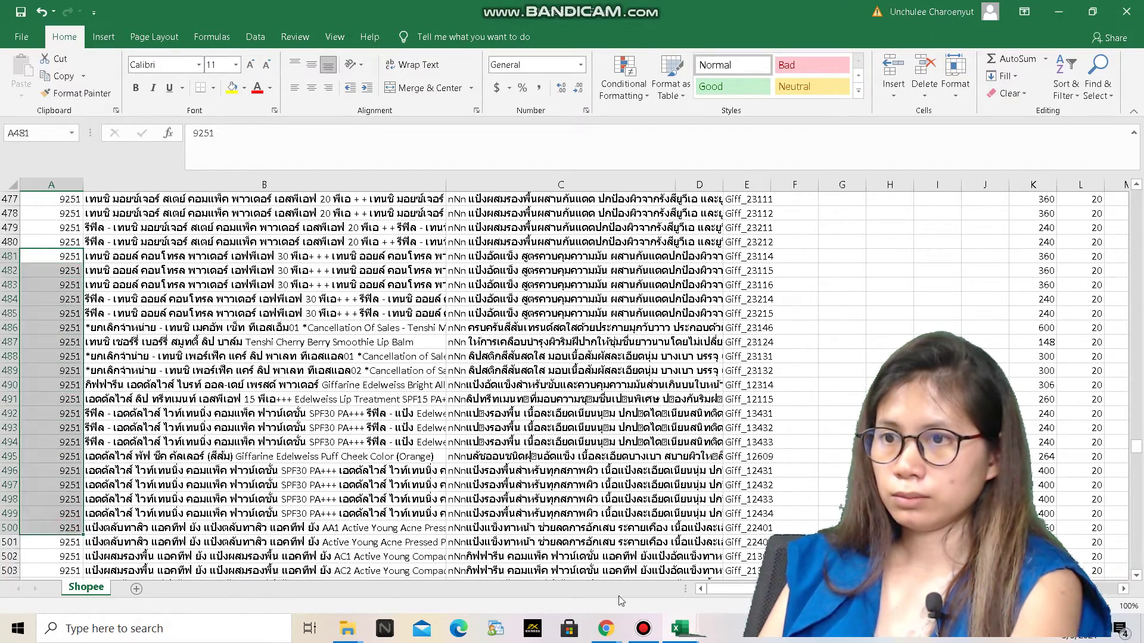
drag(717, 586, 723, 587)
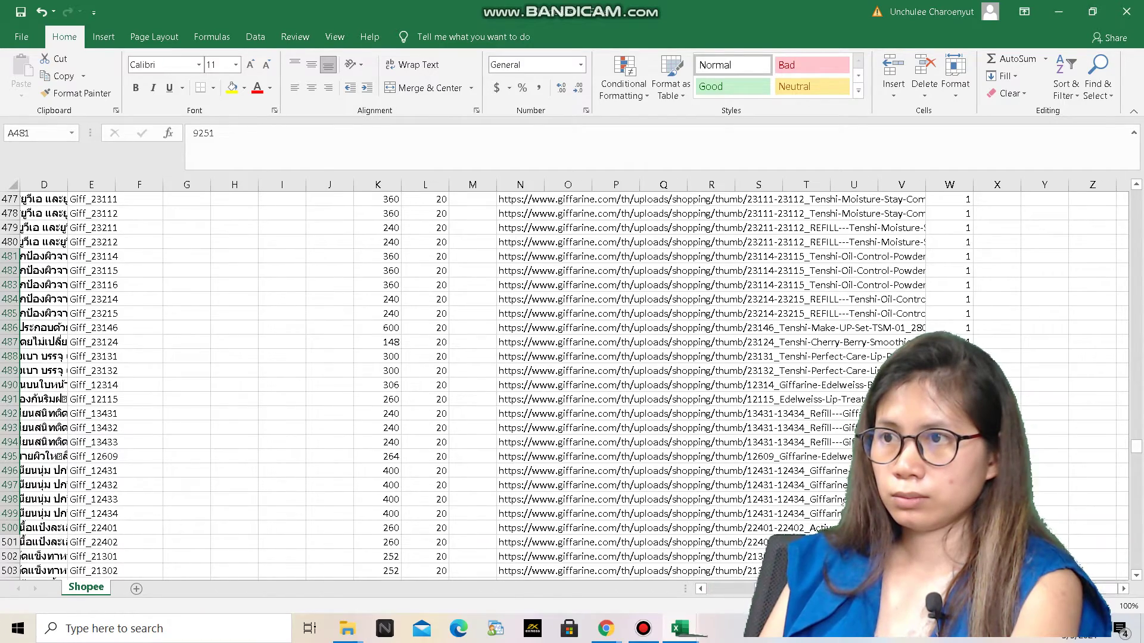
shift+click(1090, 543)
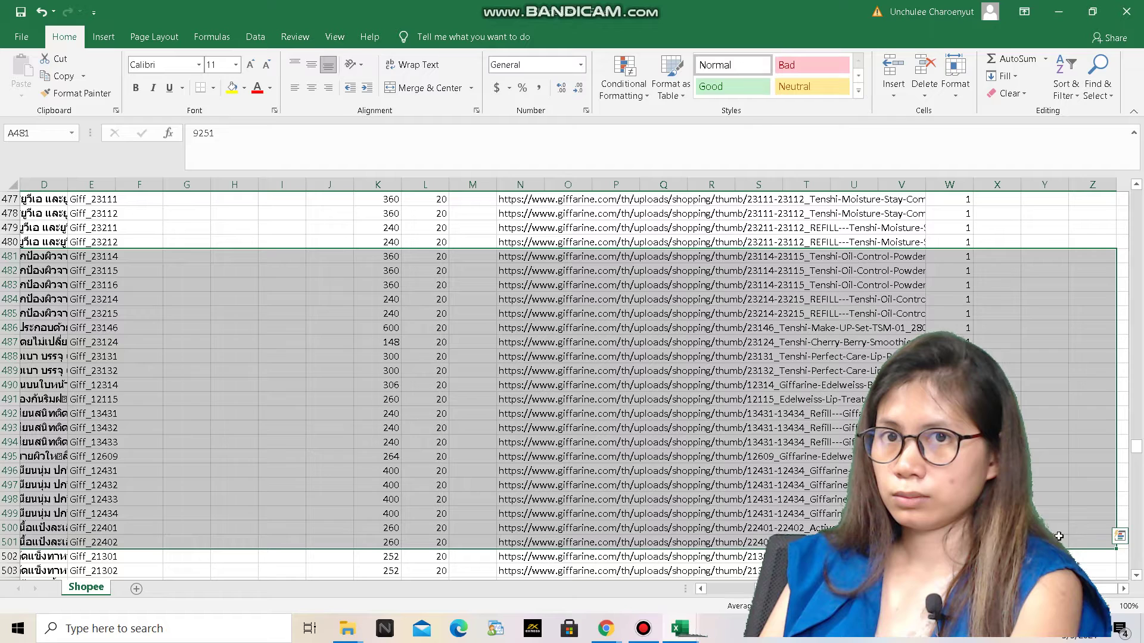
drag(1091, 530, 1089, 528)
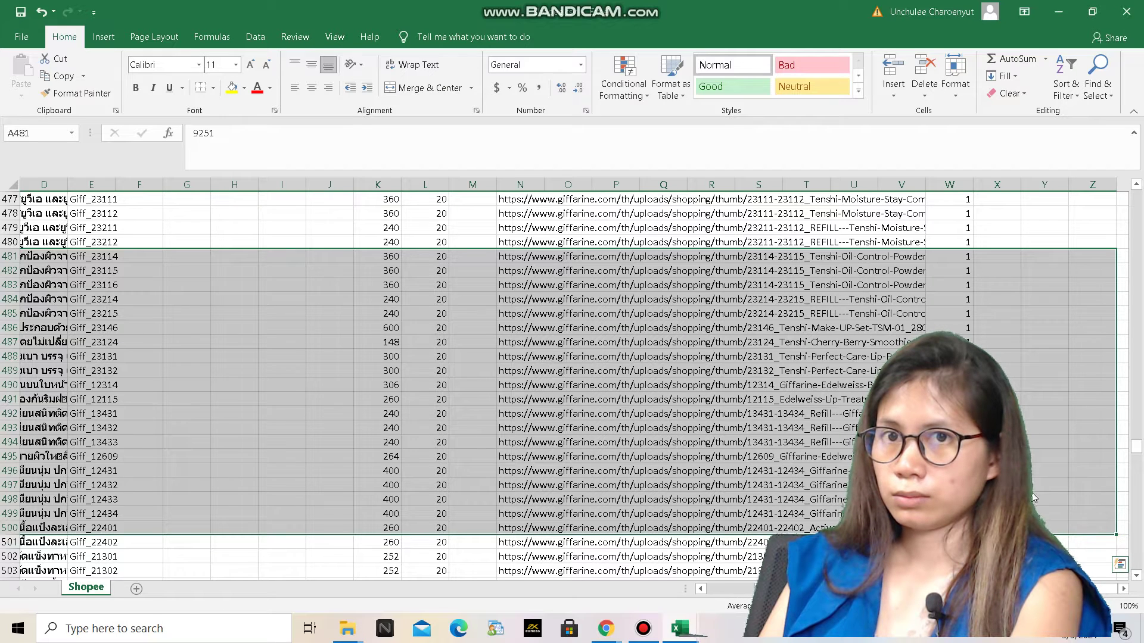
right_click(520, 374)
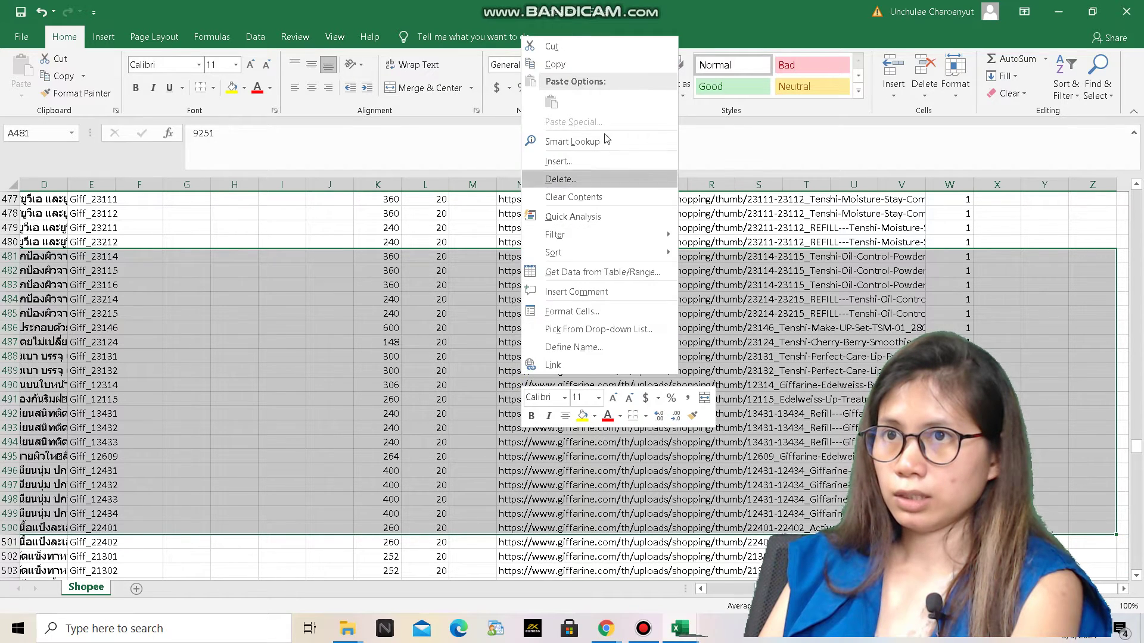
click(612, 66)
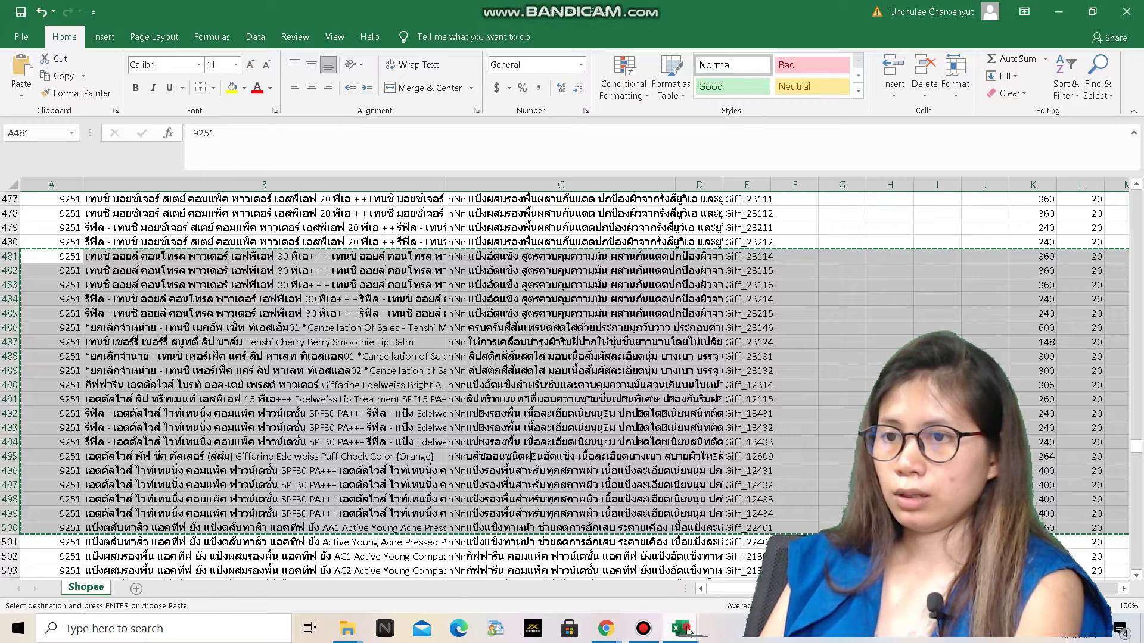
Paste the copied product rows into the mass upload template, starting at cell A6.
mouse_move(679, 628)
click(768, 553)
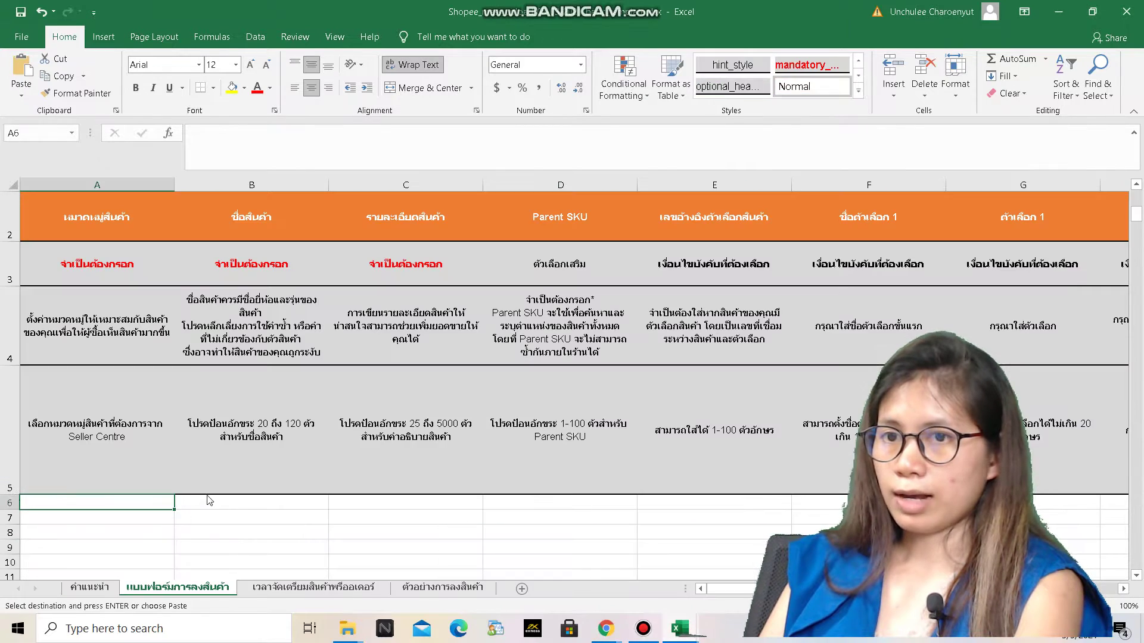
click(21, 68)
Set the Standard Delivery option in cell AA6 to เปิด.
drag(717, 594, 790, 594)
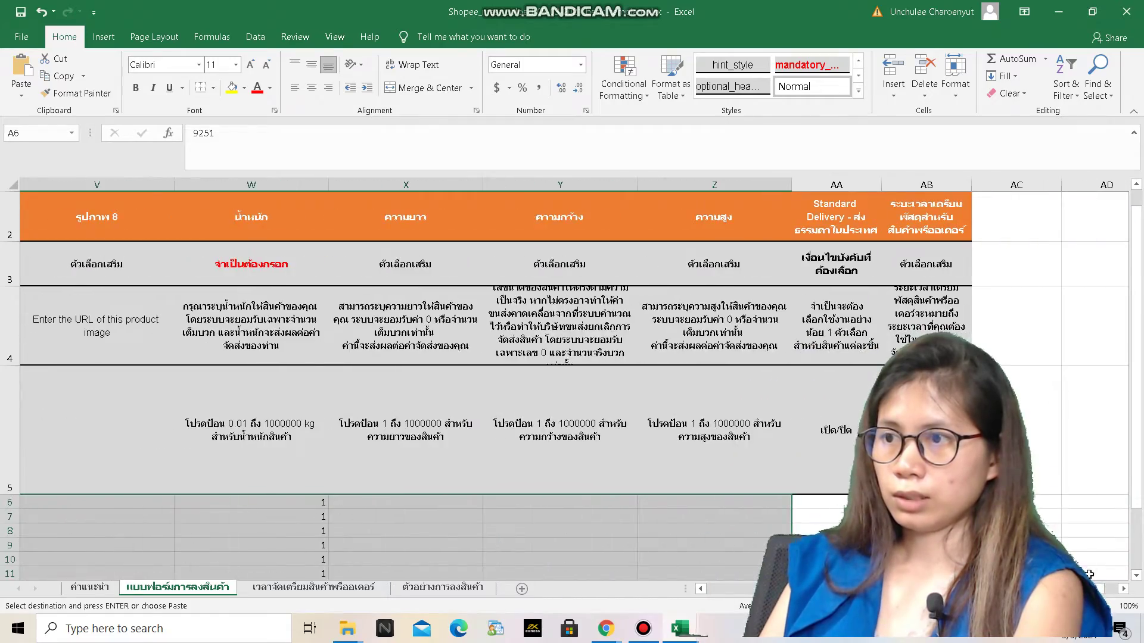
click(1122, 588)
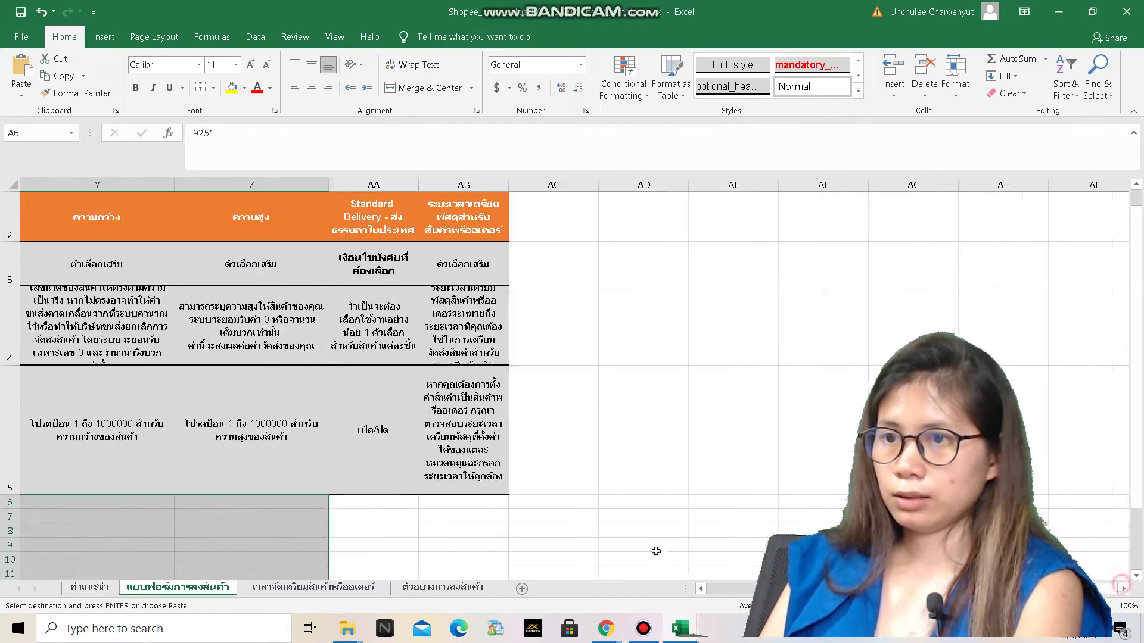
click(366, 504)
click(426, 497)
click(408, 508)
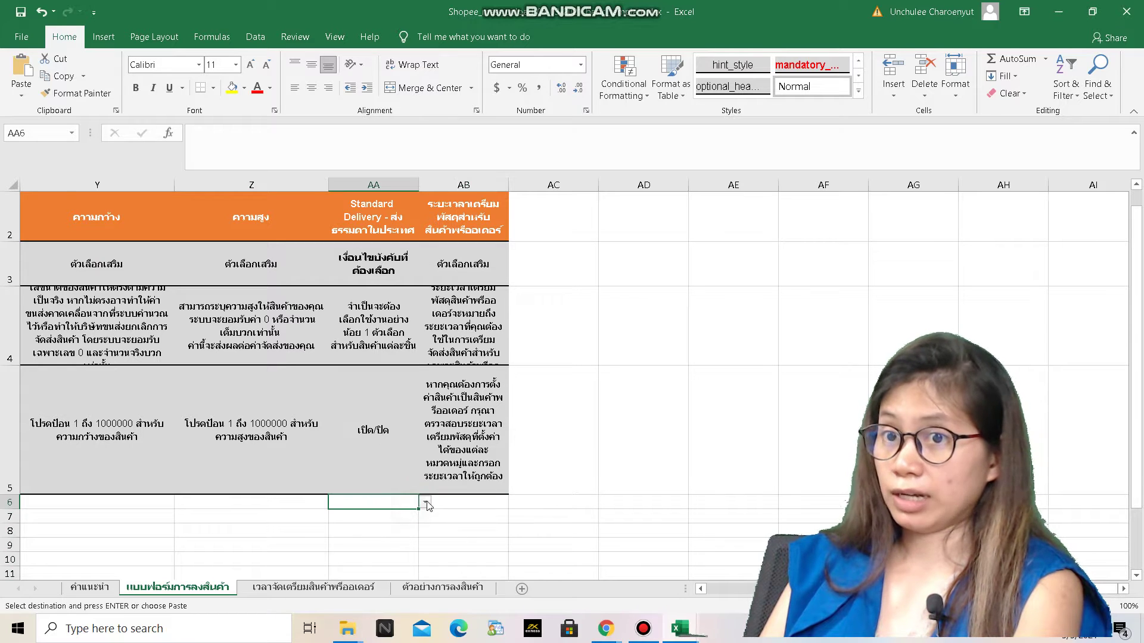
click(424, 502)
click(400, 517)
Copy the เปิด value from AA6 down the Standard Delivery column through AA25.
key(ctrl+c)
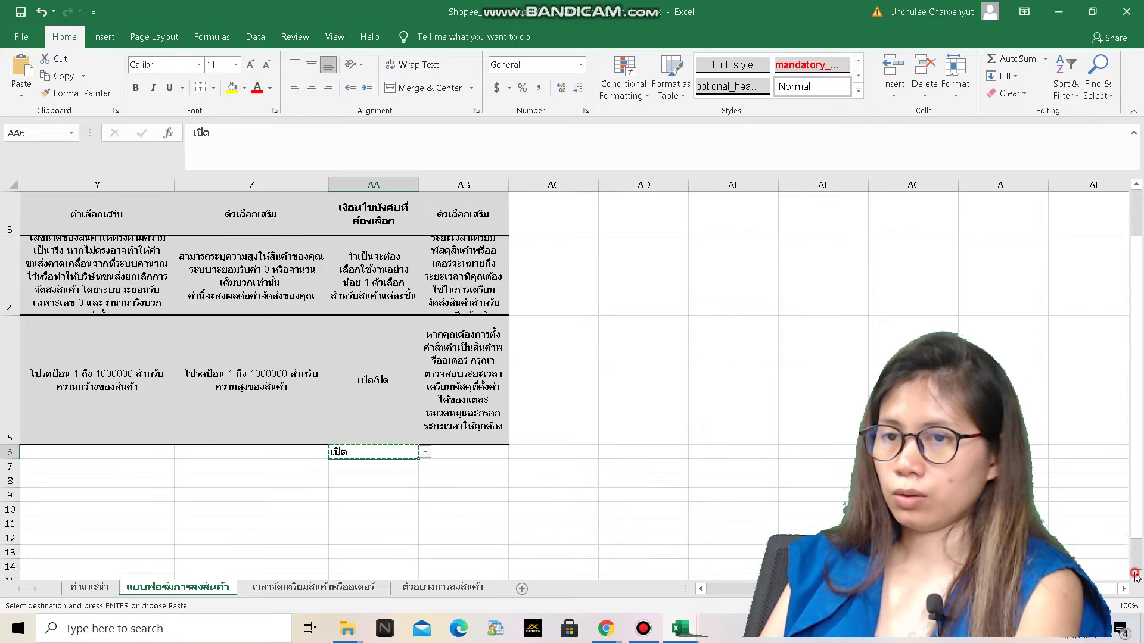
scroll(1134, 583, down, 2)
click(700, 589)
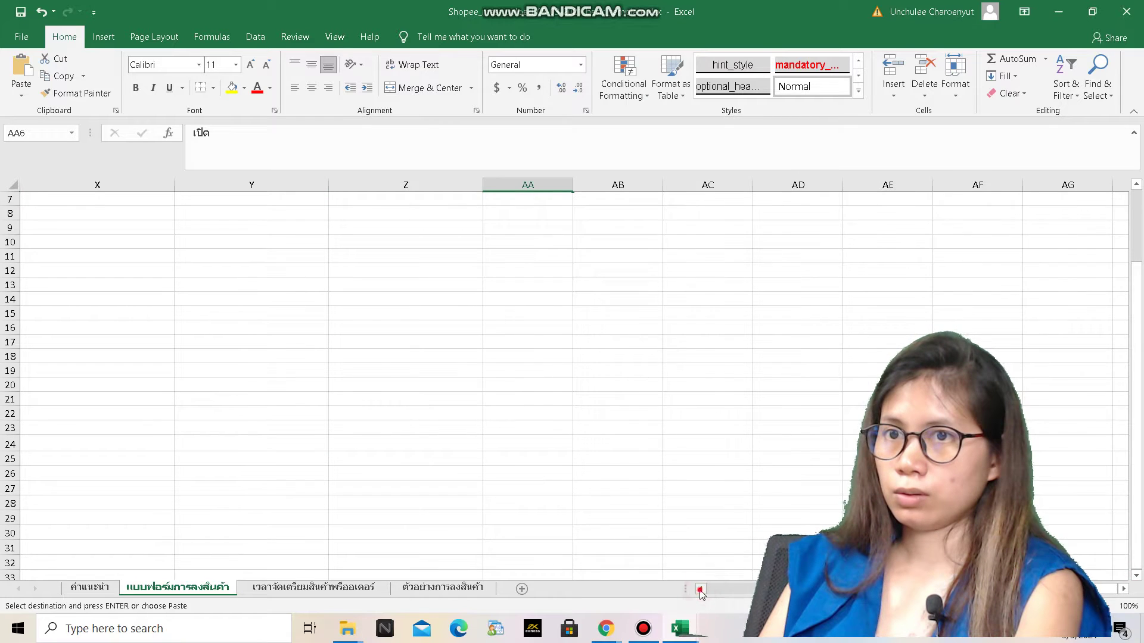
click(701, 590)
shift+click(699, 457)
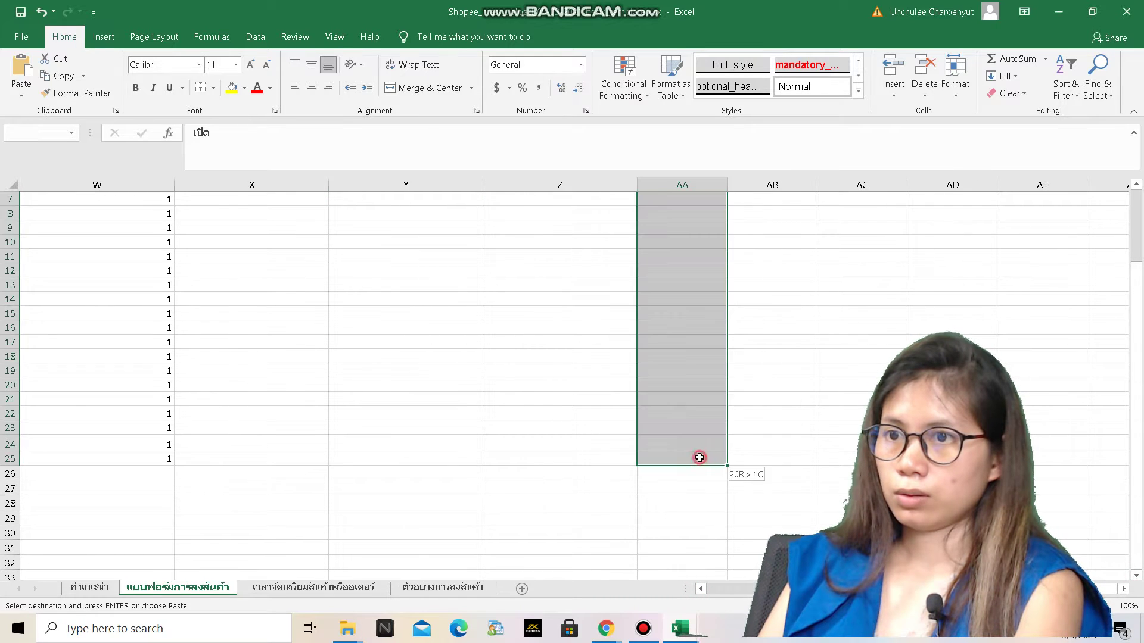
key(ctrl+v)
click(760, 403)
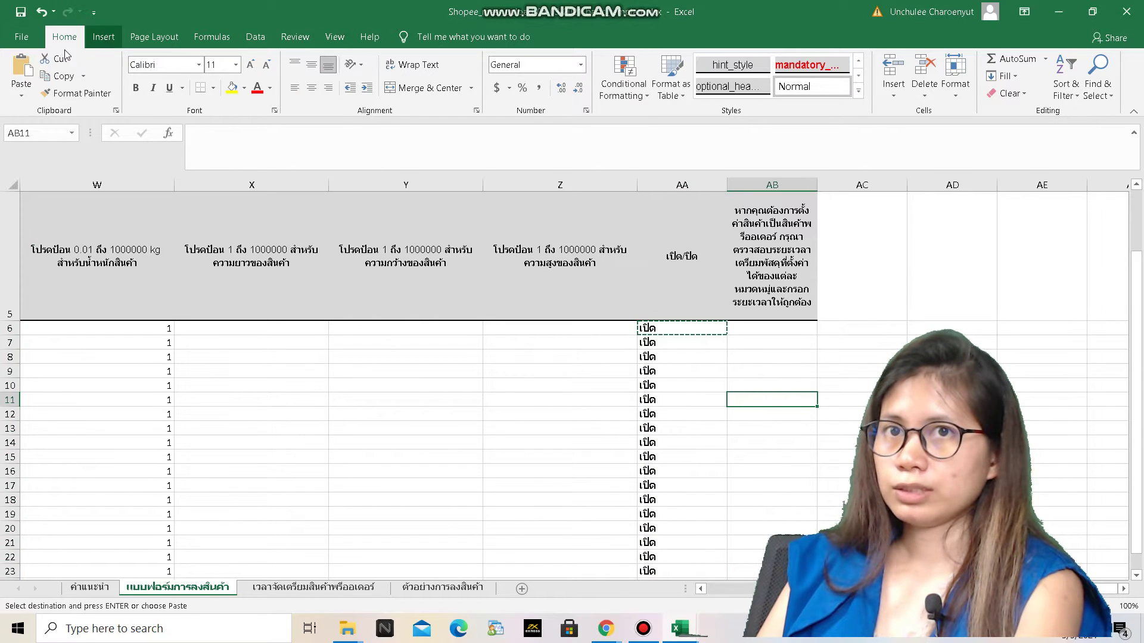
Start saving a copy of the template in the giffarine folder on drive D.
click(21, 37)
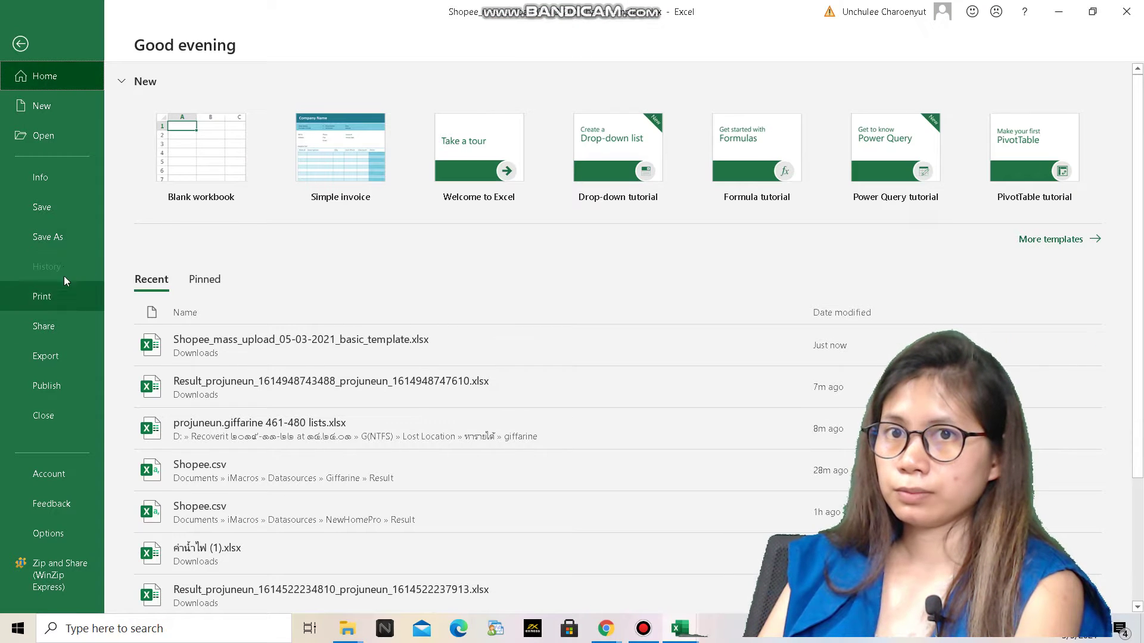
click(62, 241)
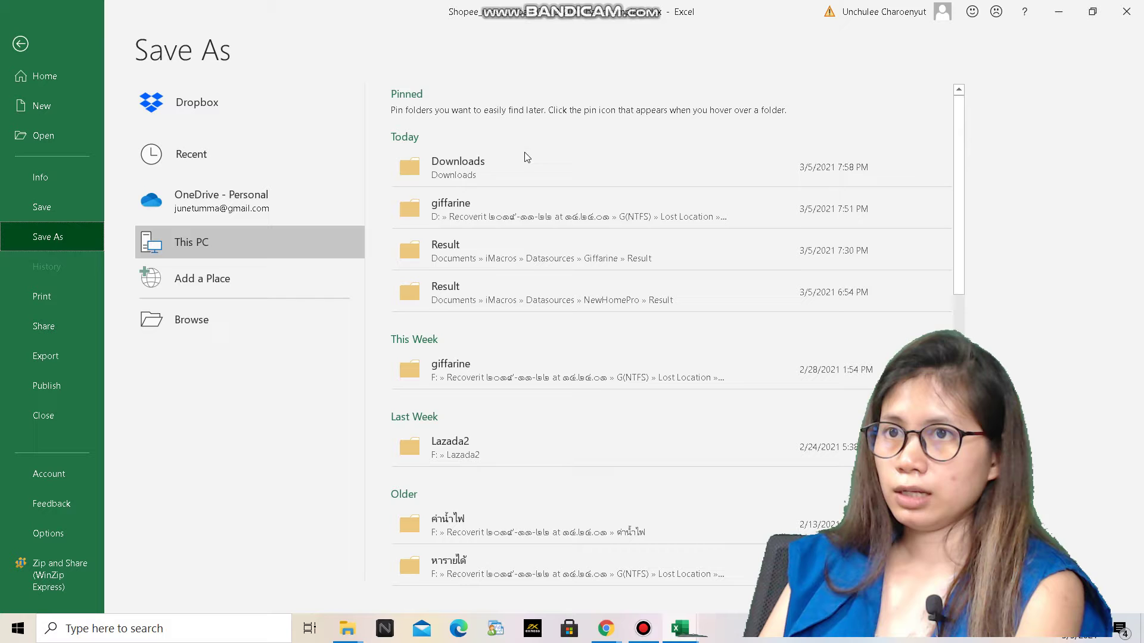
click(564, 212)
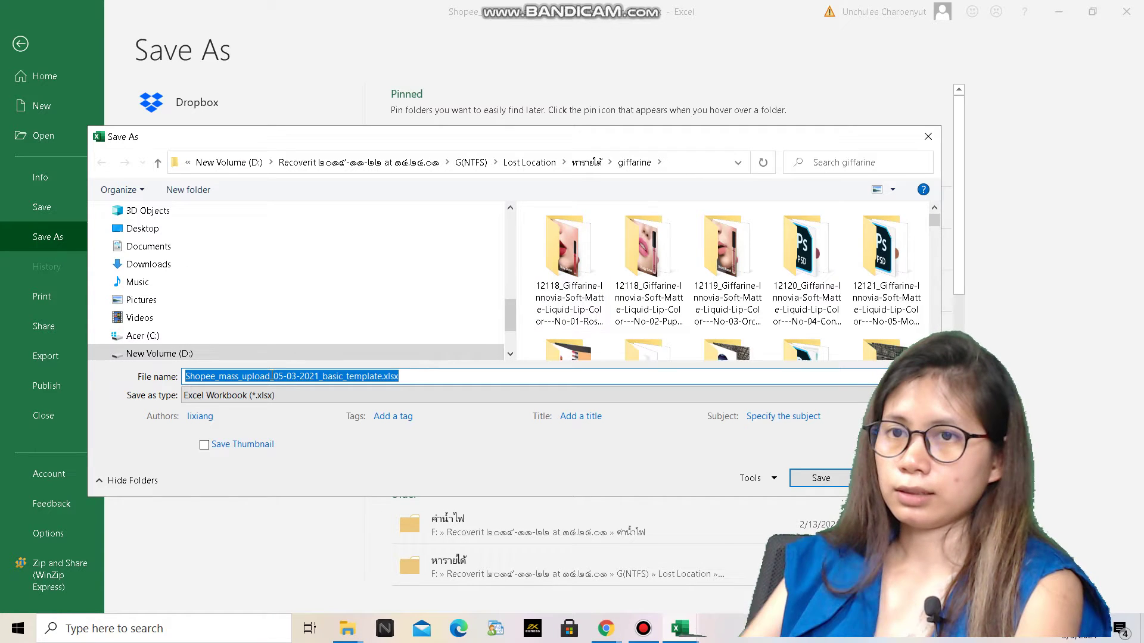
Name the workbook projuneun.giffarine 481-500 lists.xlsx and save it in the giffarine folder.
text(p)
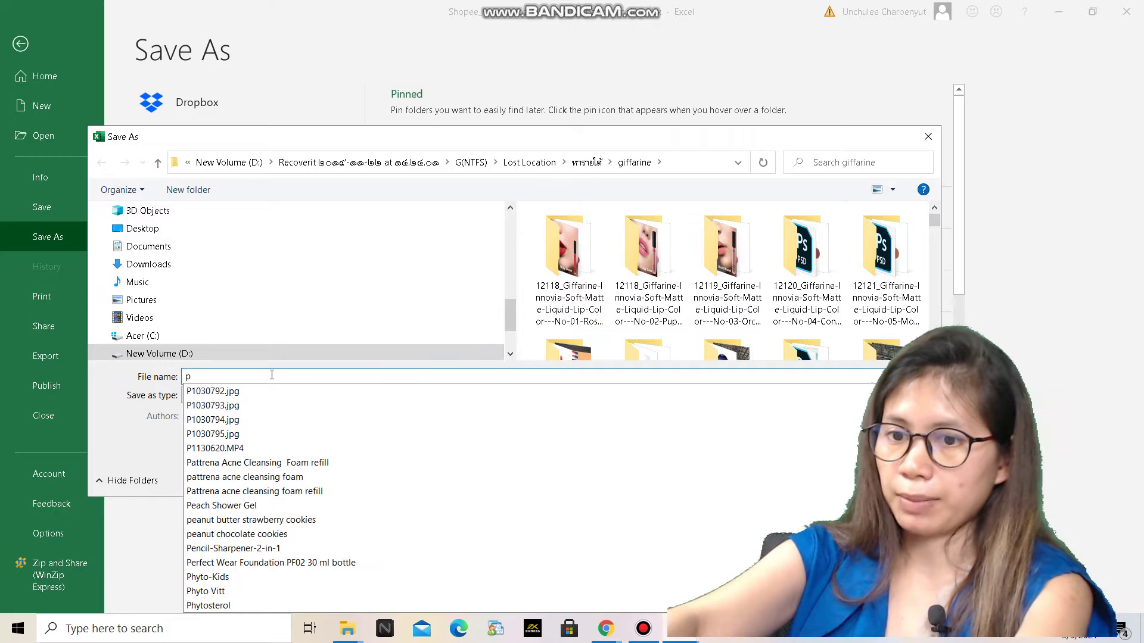
text(ro)
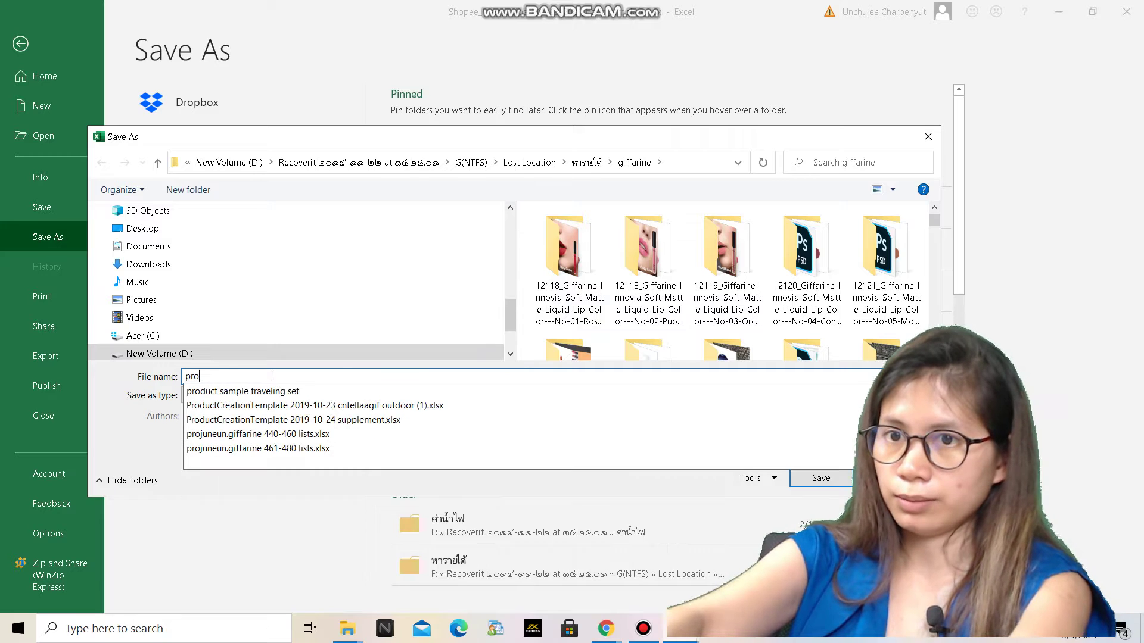
click(286, 448)
click(274, 376)
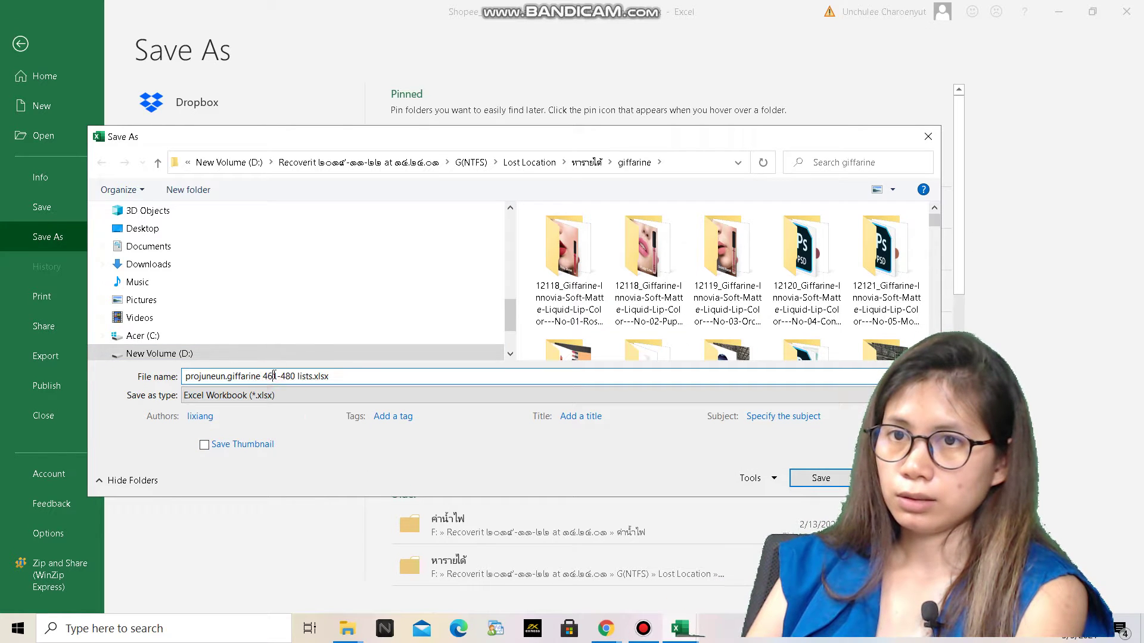
key(BackSpace)
text(8)
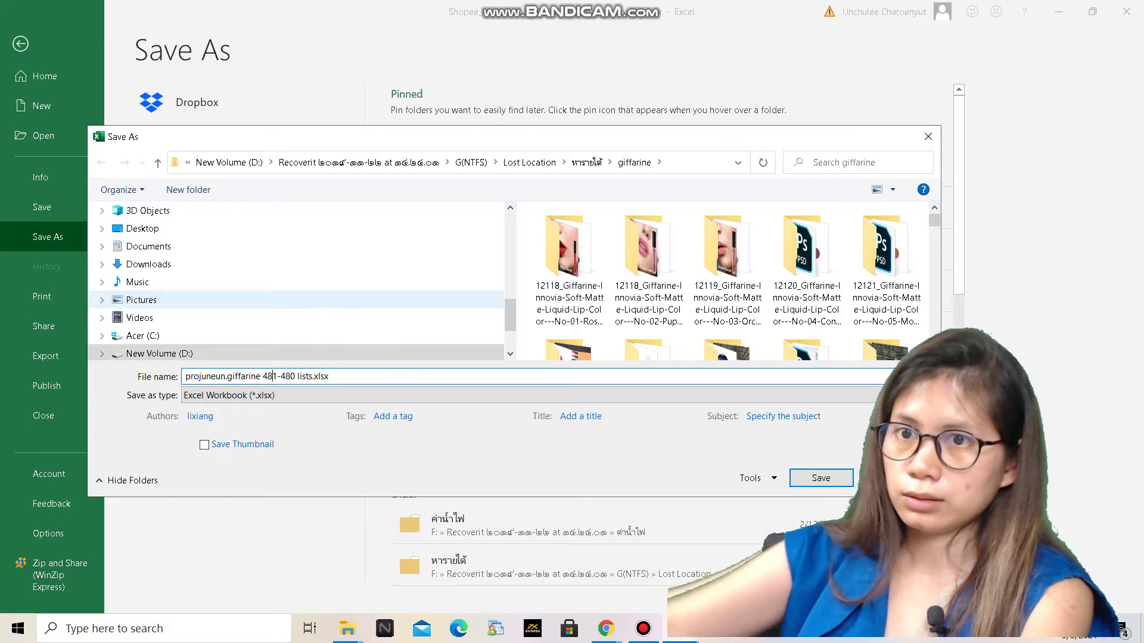
click(296, 375)
key(BackSpace)
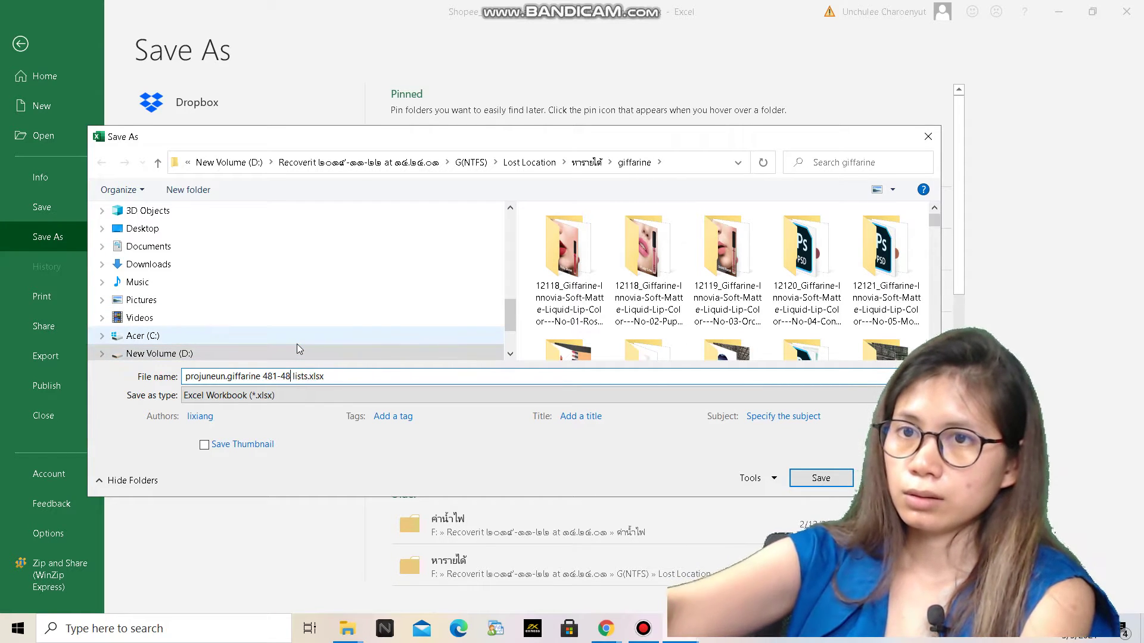
key(BackSpace)
key(BackSpace)
text(500)
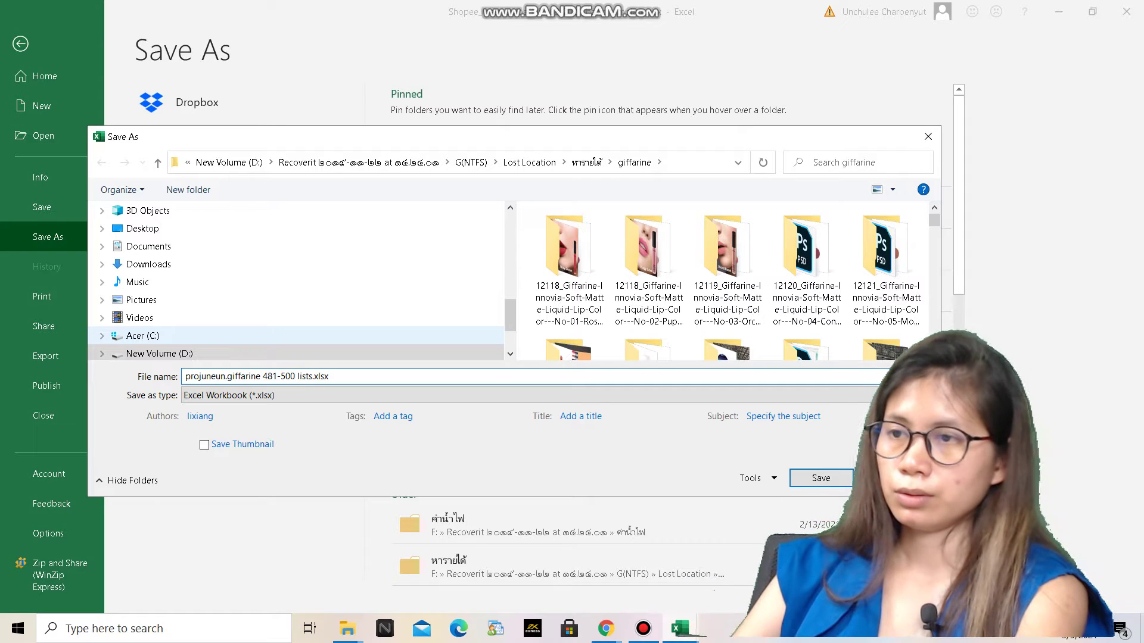
click(820, 478)
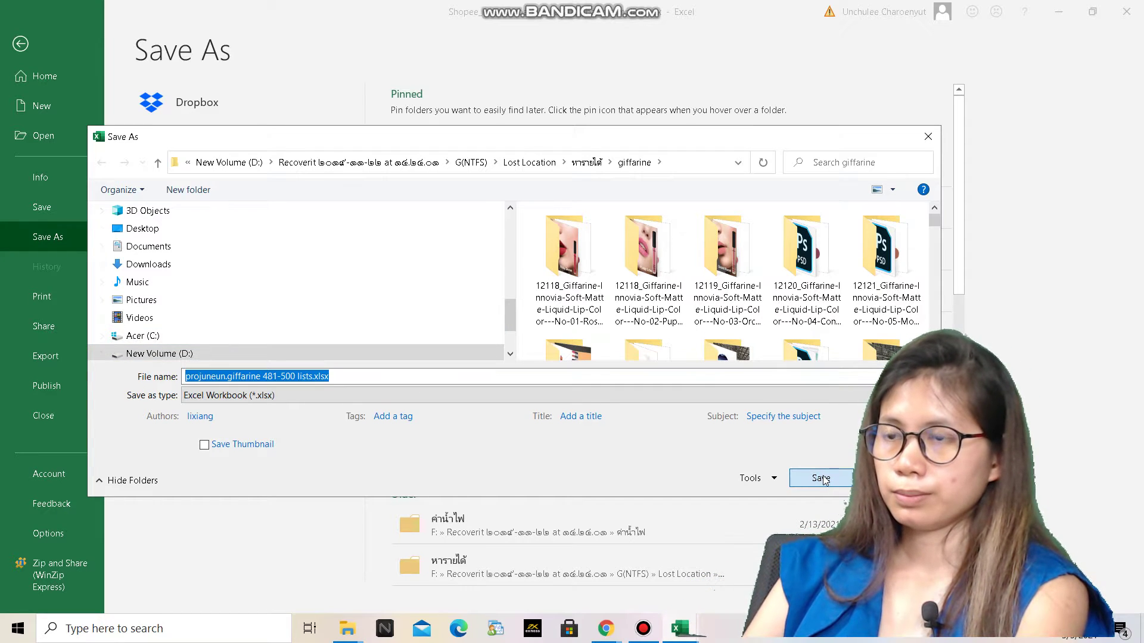
click(822, 478)
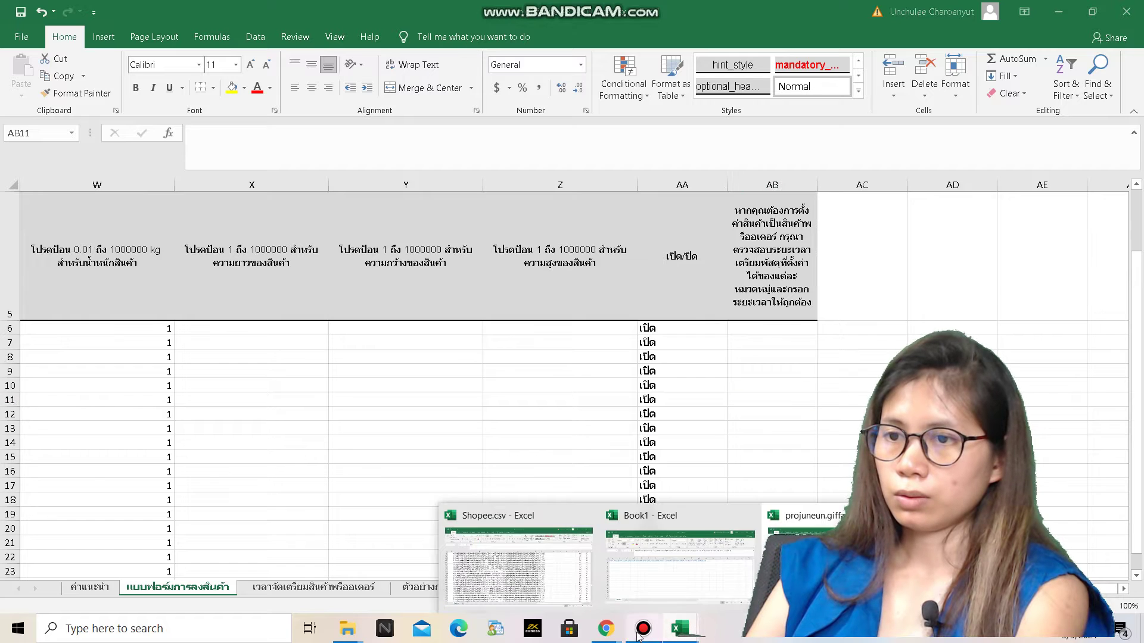
Switch to Chrome and upload the 481-500 lists workbook to Shopee's mass upload page, searching the giffarine folder for 481.
mouse_move(603, 633)
click(626, 589)
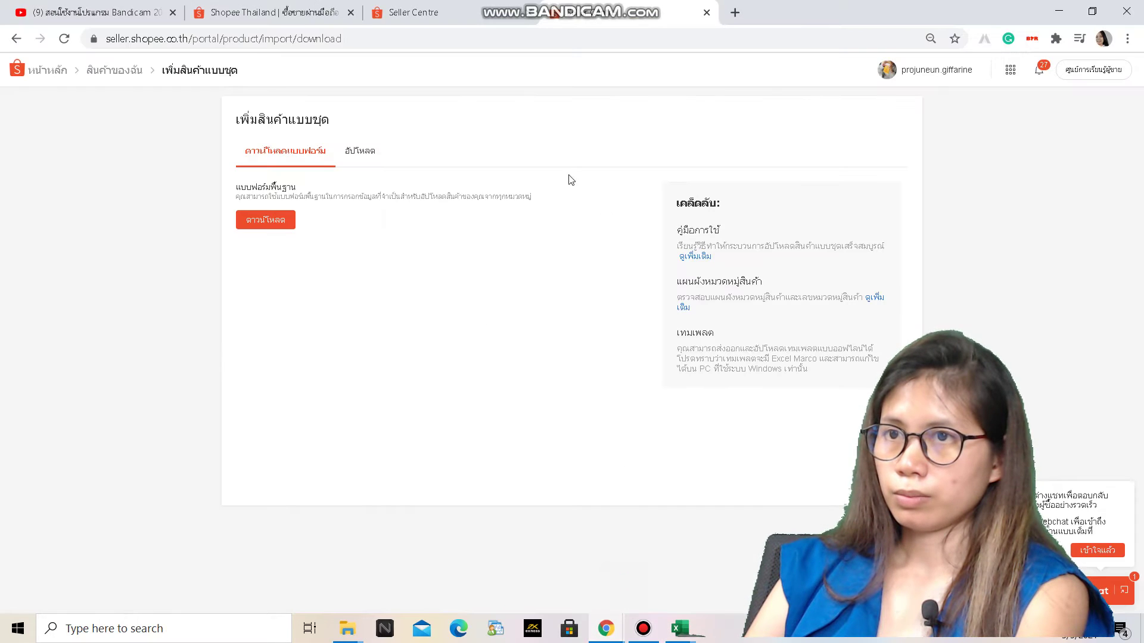
click(350, 153)
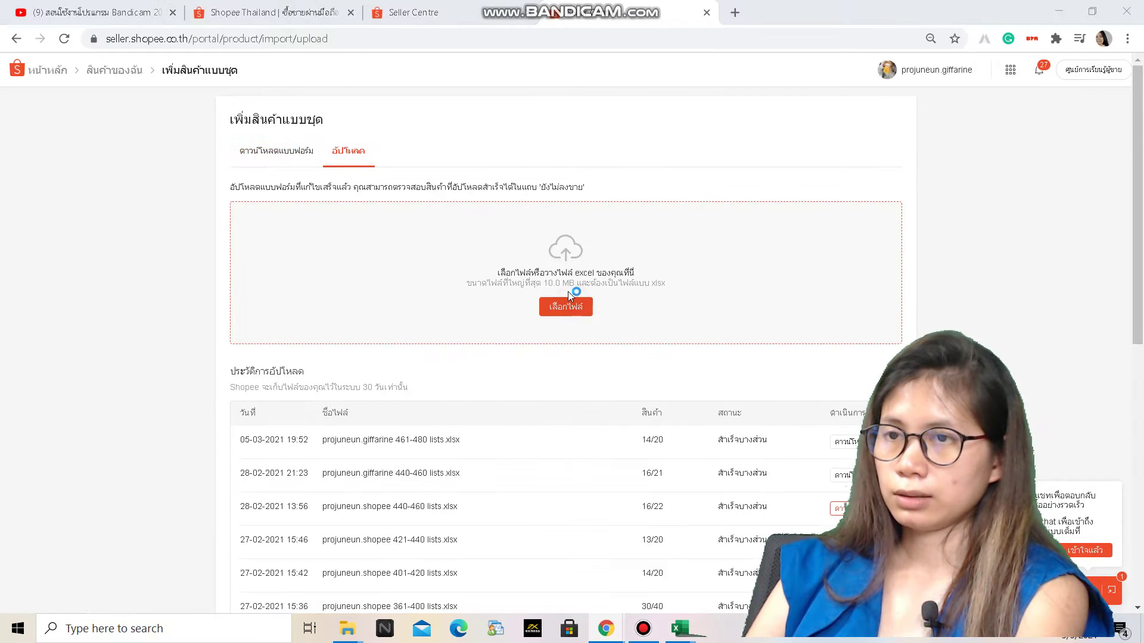
click(569, 306)
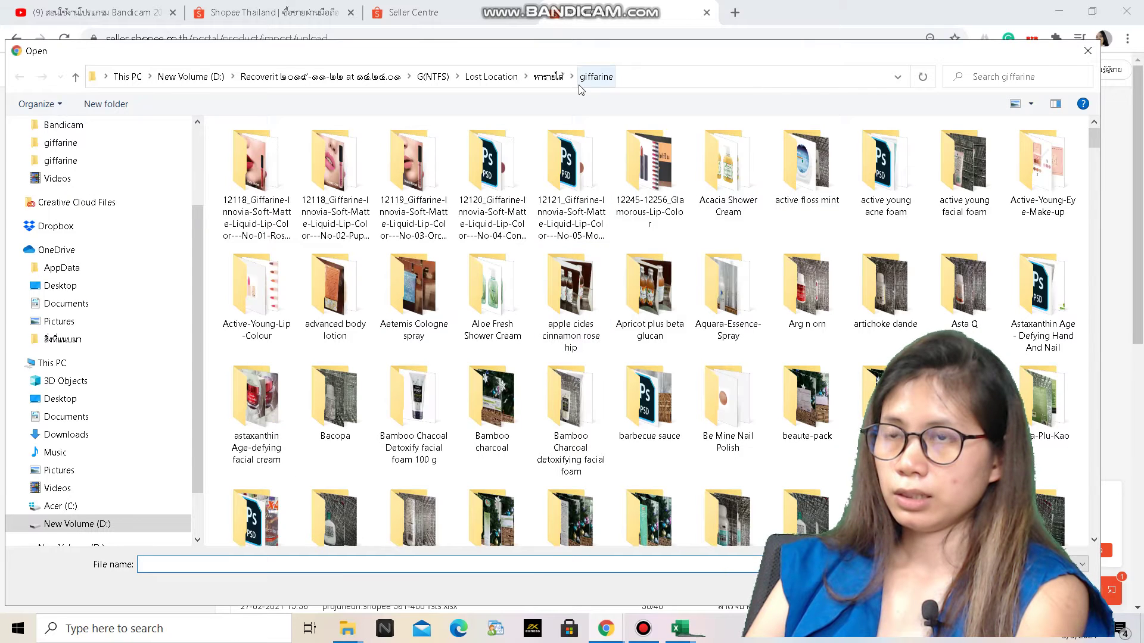
click(1004, 72)
text(481)
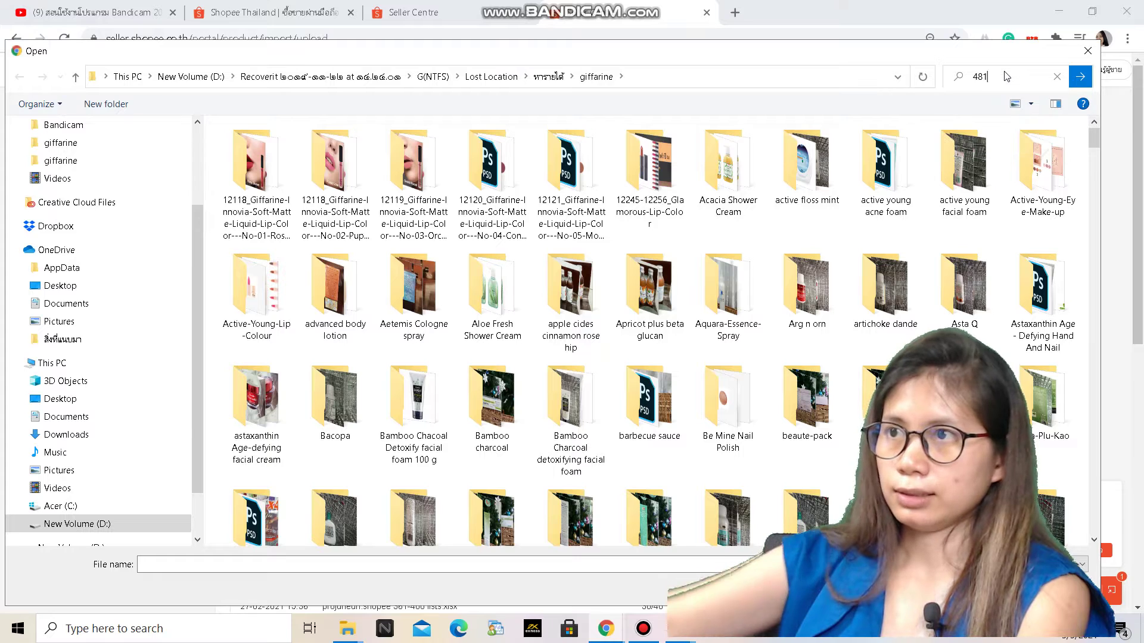
click(1079, 80)
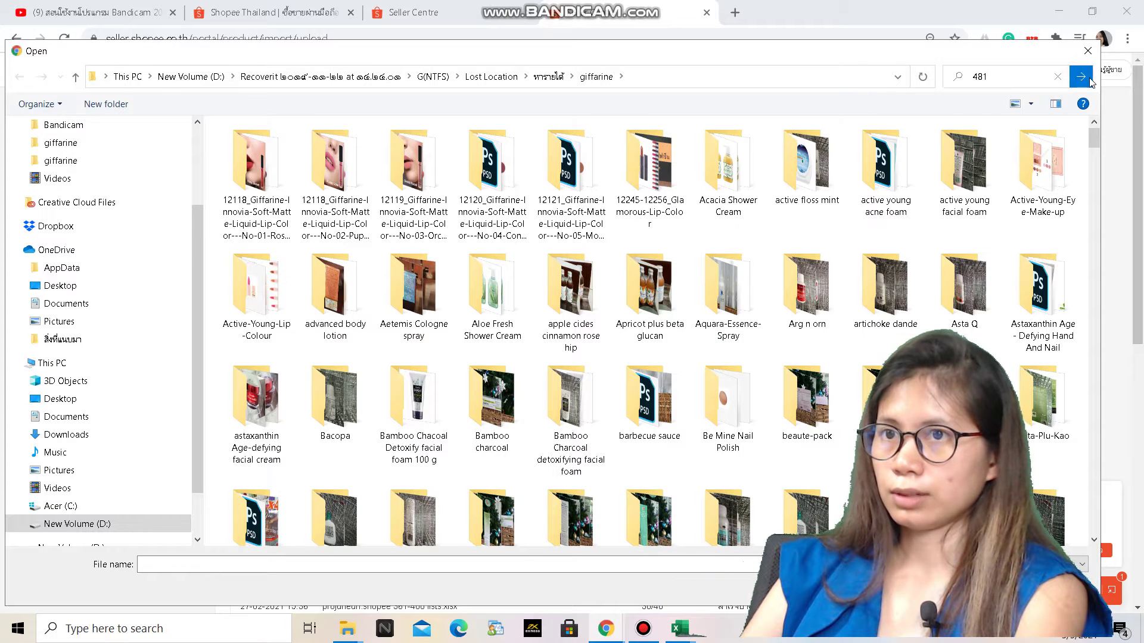
double_click(262, 189)
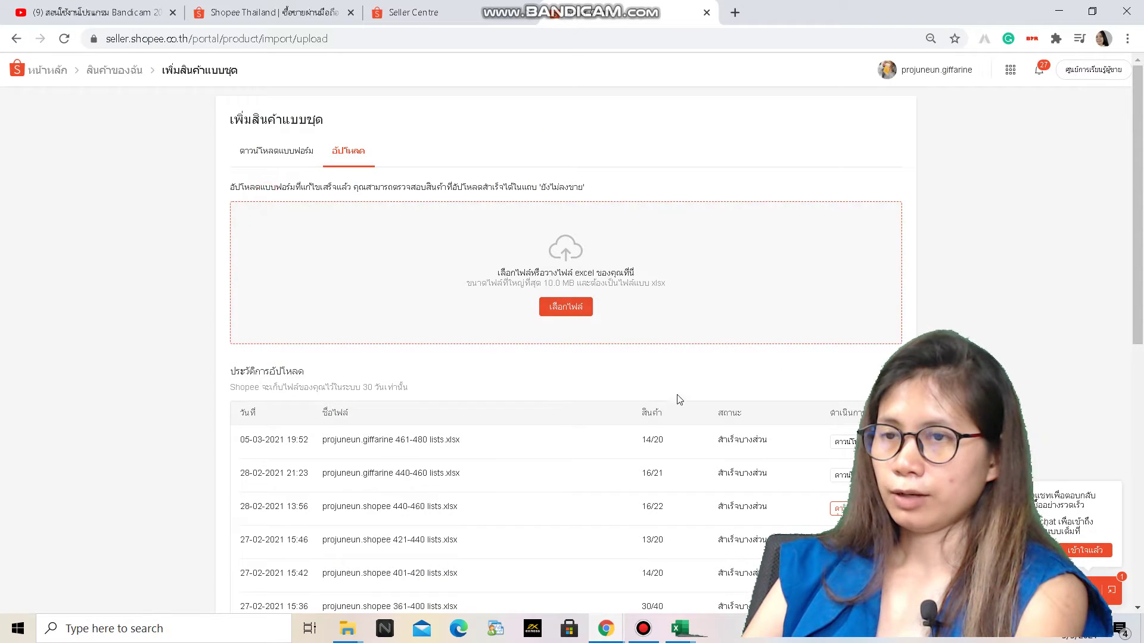
Download the result file for the 481-500 lists upload from the upload history and open it.
scroll(1141, 329, down, 2)
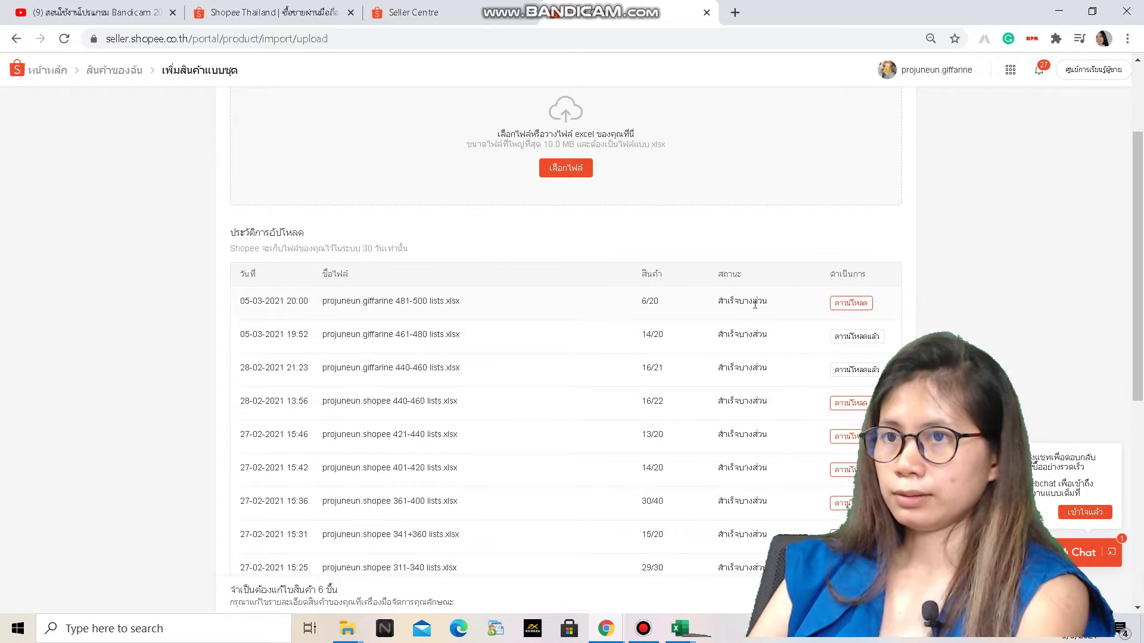
click(859, 307)
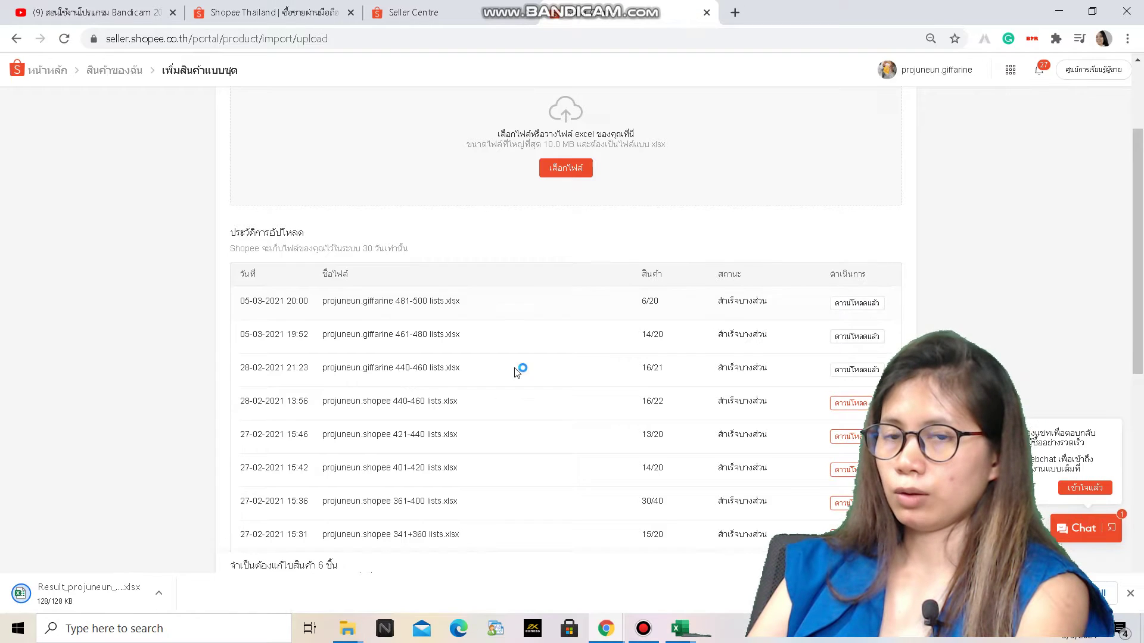
click(69, 599)
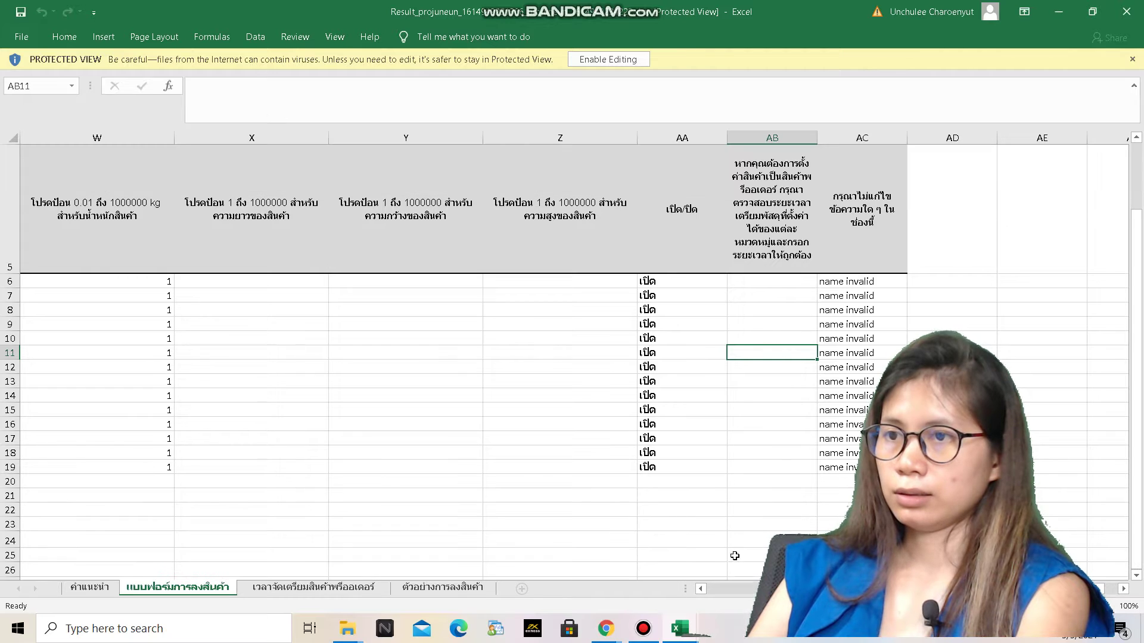
Examine the failure reasons in column AC of the result workbook and review the rejected rows back to column A.
drag(839, 296, 845, 399)
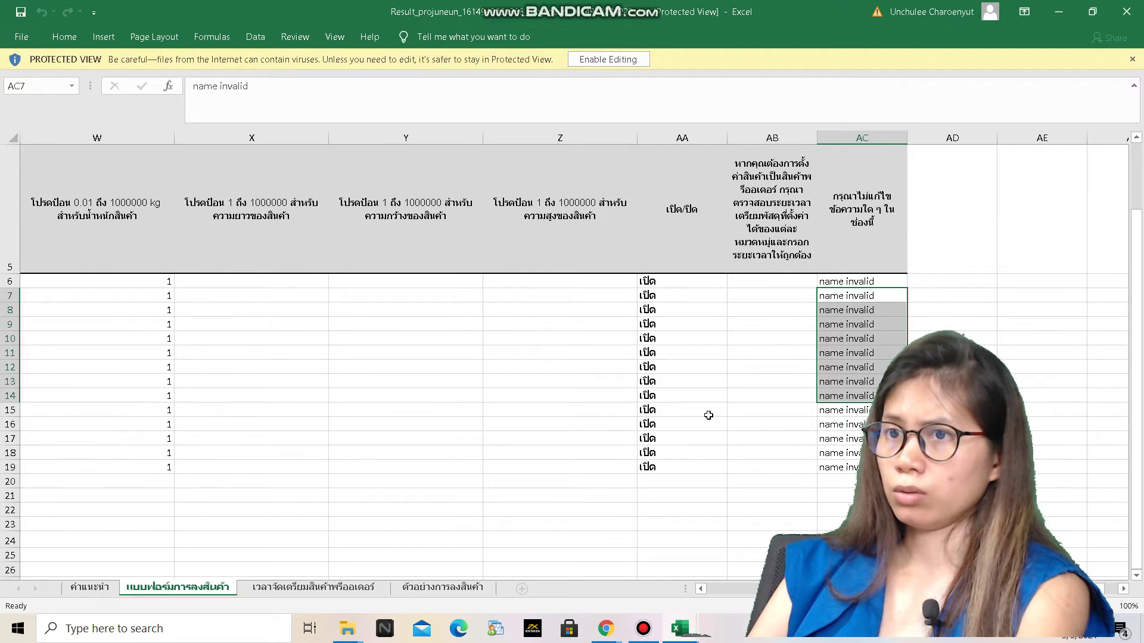
click(700, 589)
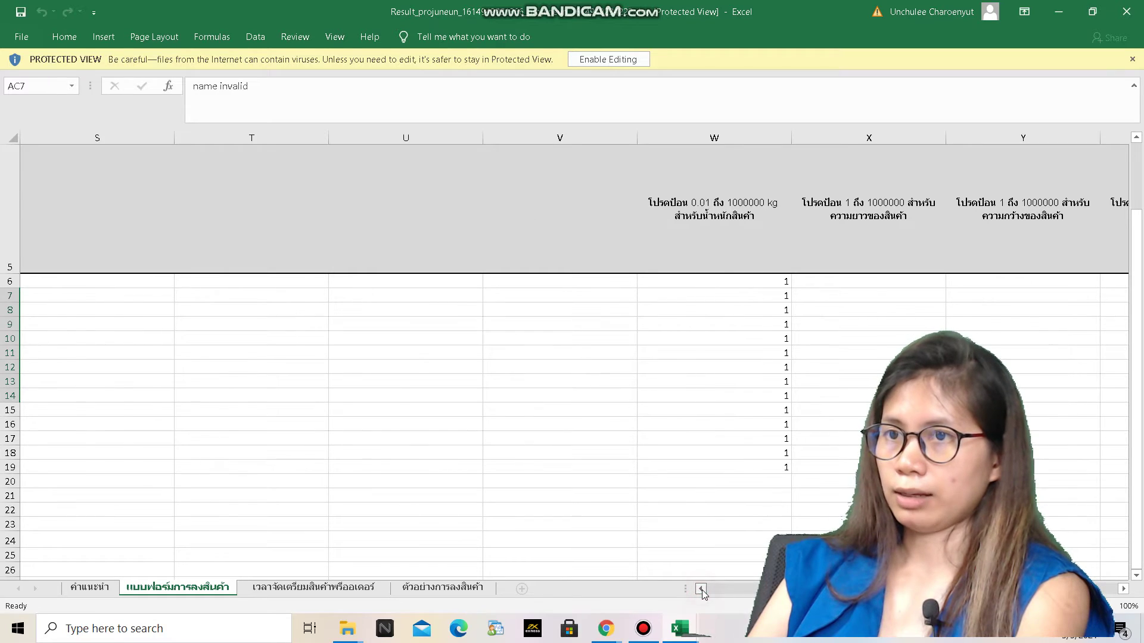
click(700, 589)
click(761, 337)
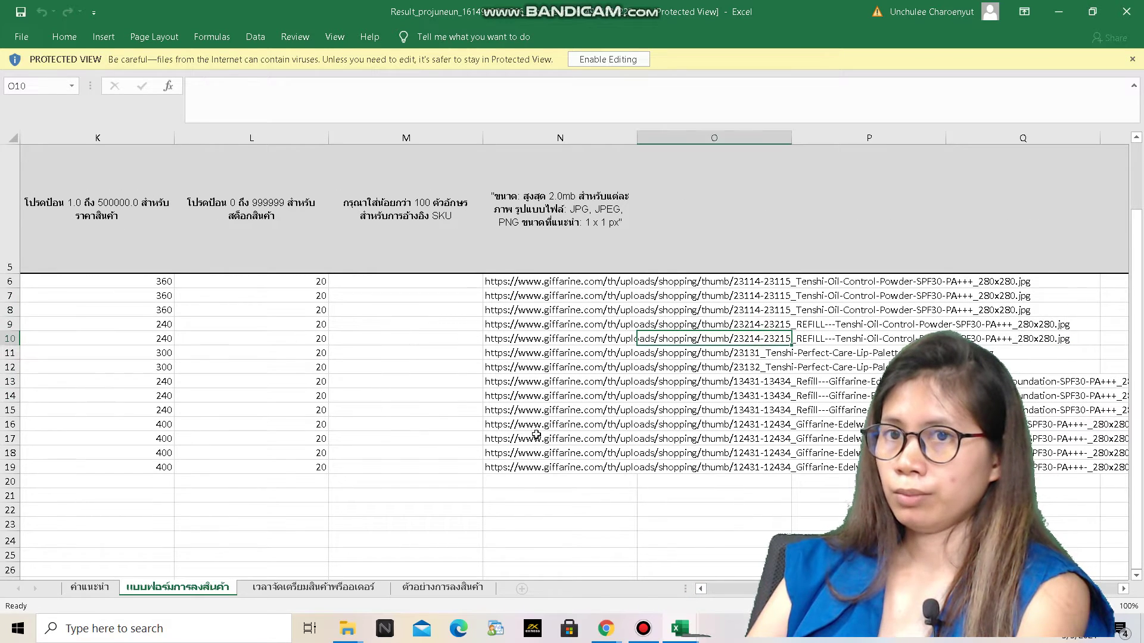
click(699, 589)
click(700, 589)
click(700, 589)
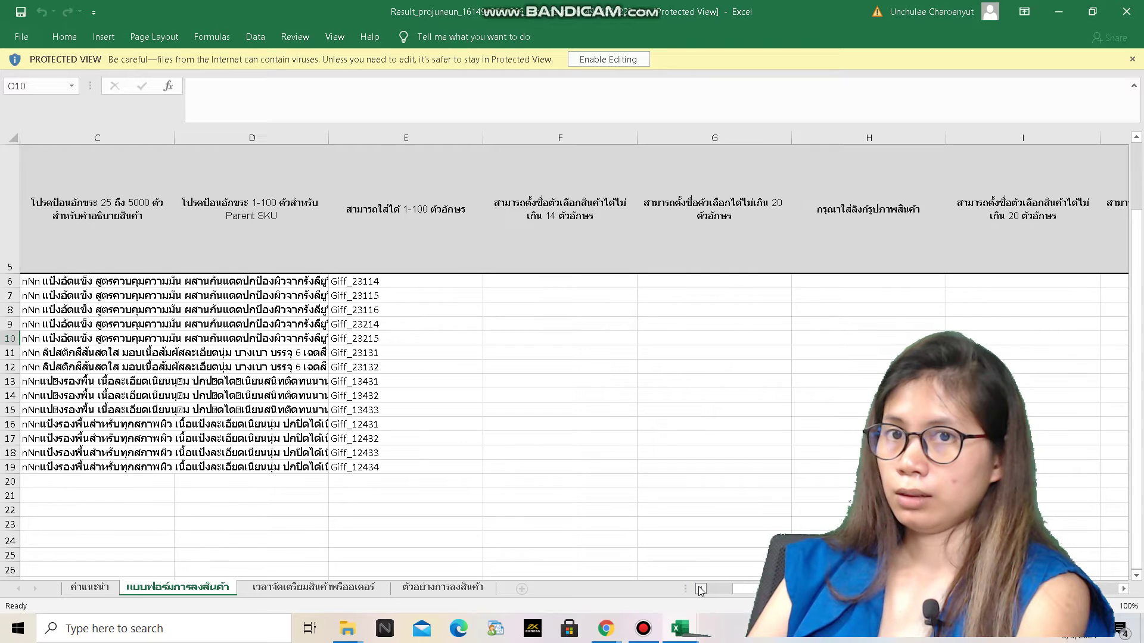
click(701, 589)
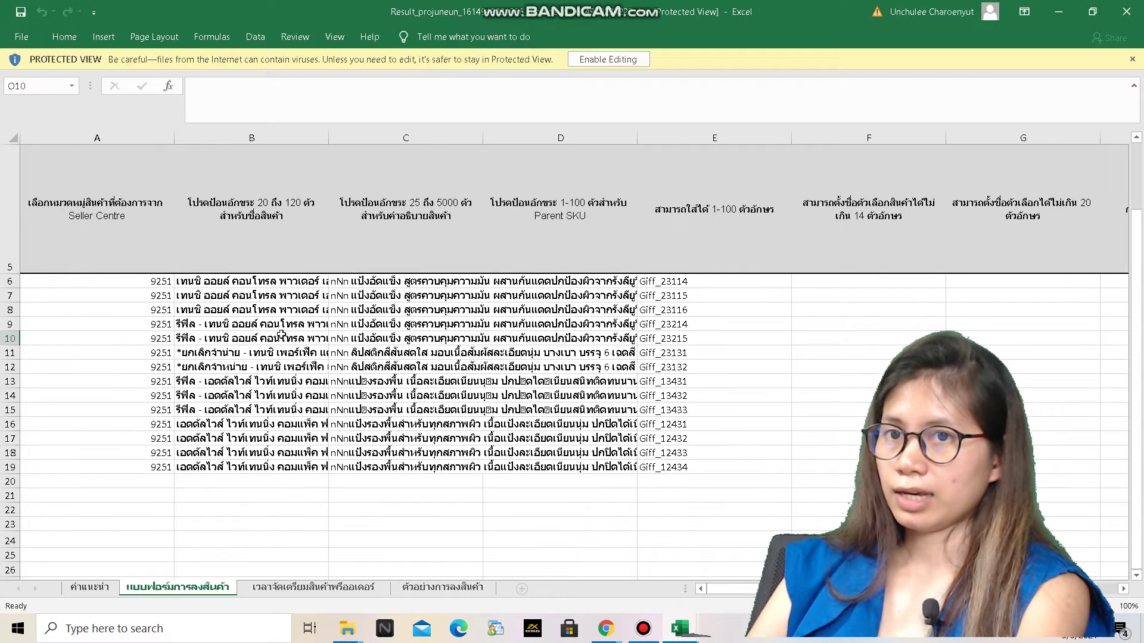
Inspect the full product names in column B of the rejected rows, comparing several between rows 10 and 18.
click(280, 338)
click(251, 405)
click(259, 354)
click(254, 424)
click(251, 347)
click(228, 420)
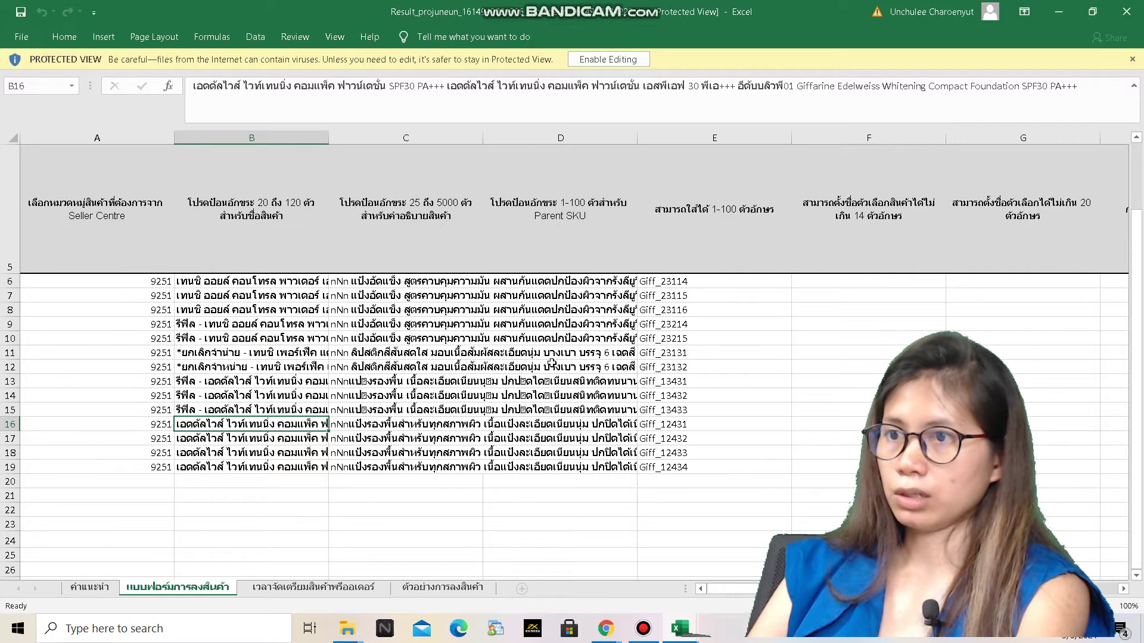
click(281, 451)
click(290, 379)
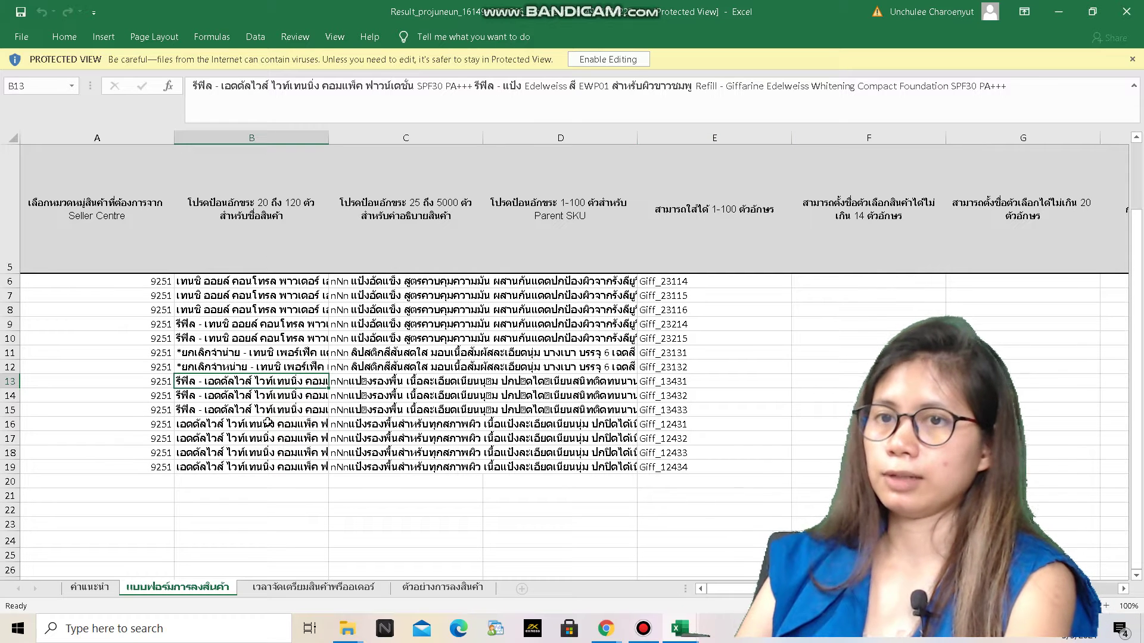
key(Down)
key(Down)
key(Down)
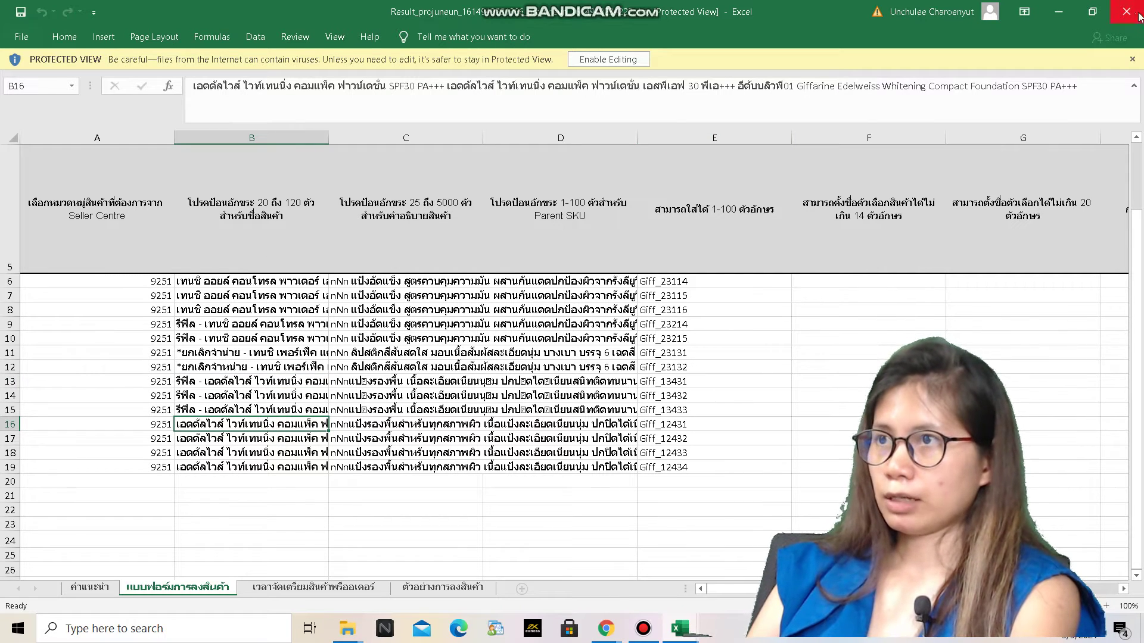
Enable editing in the result workbook and return to the Shopee upload page in Chrome.
click(598, 61)
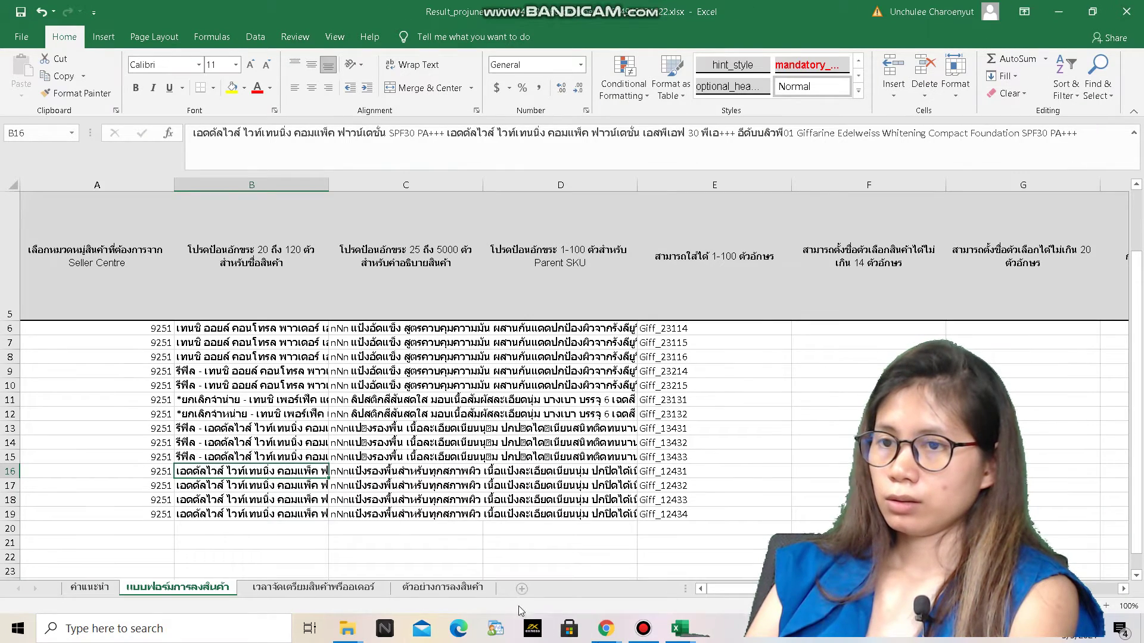
mouse_move(606, 629)
click(605, 589)
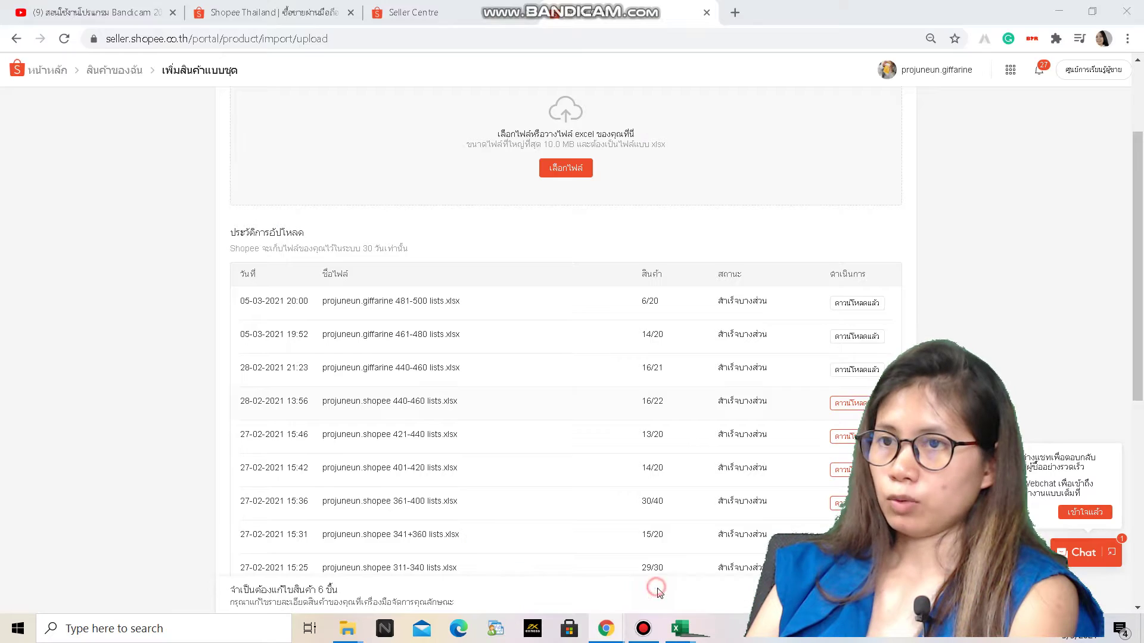
Resize and move the browser window, dismiss the chat tip, open the attribute tool's unpublished products list, and maximize the window again.
drag(1137, 294, 1142, 519)
scroll(799, 491, up, 10)
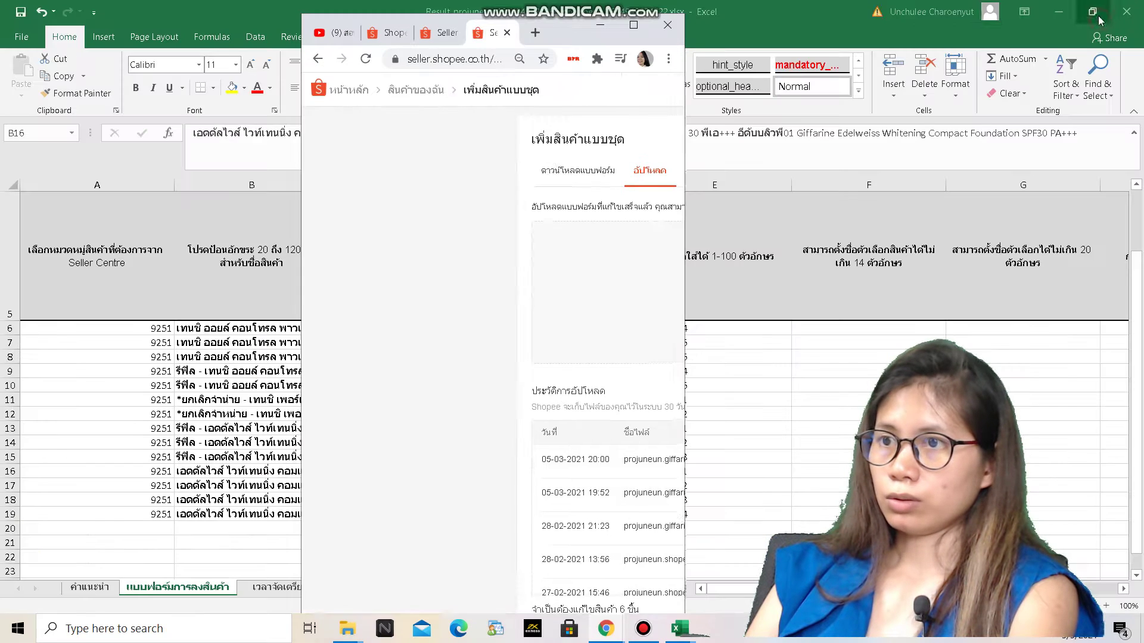
click(1092, 12)
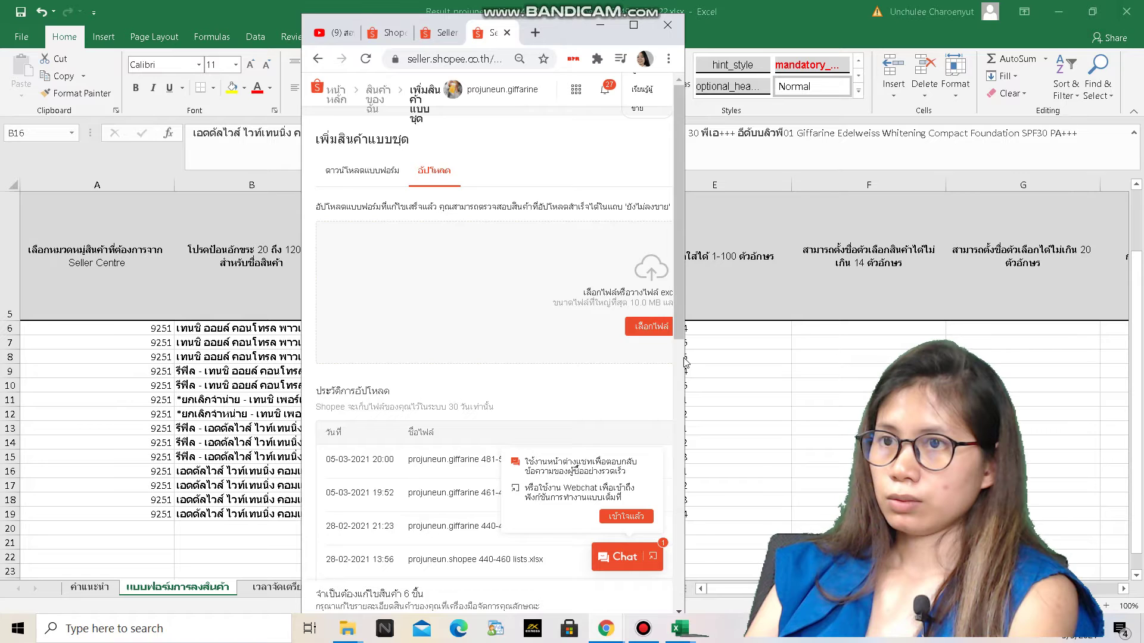
scroll(678, 362, down, 10)
drag(685, 362, 927, 369)
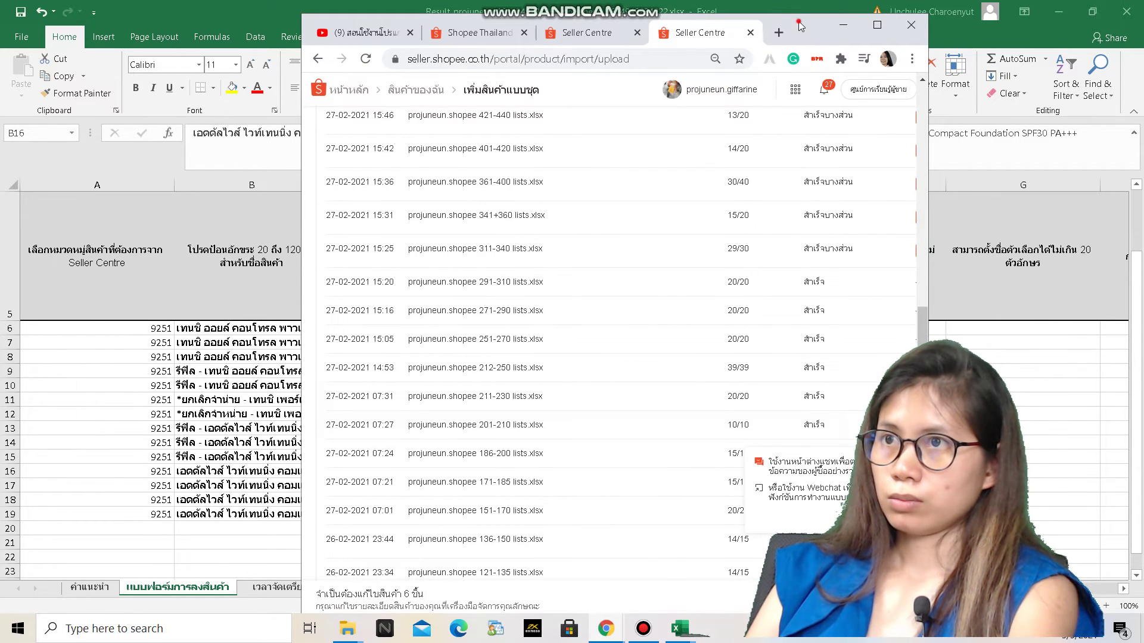
drag(800, 25, 575, 13)
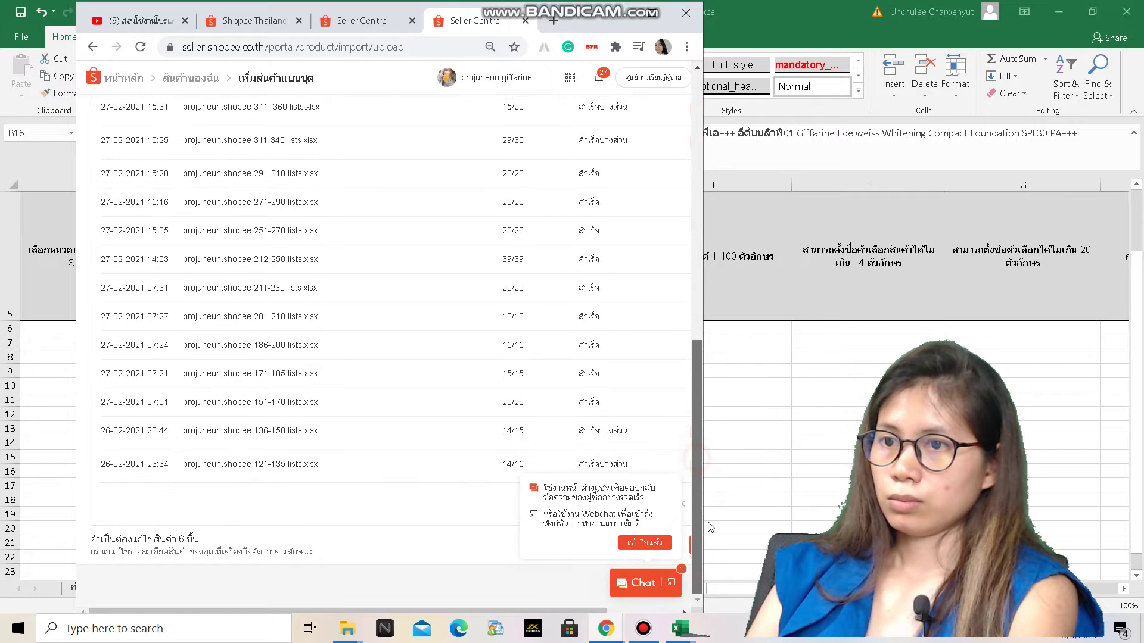
drag(566, 610, 608, 611)
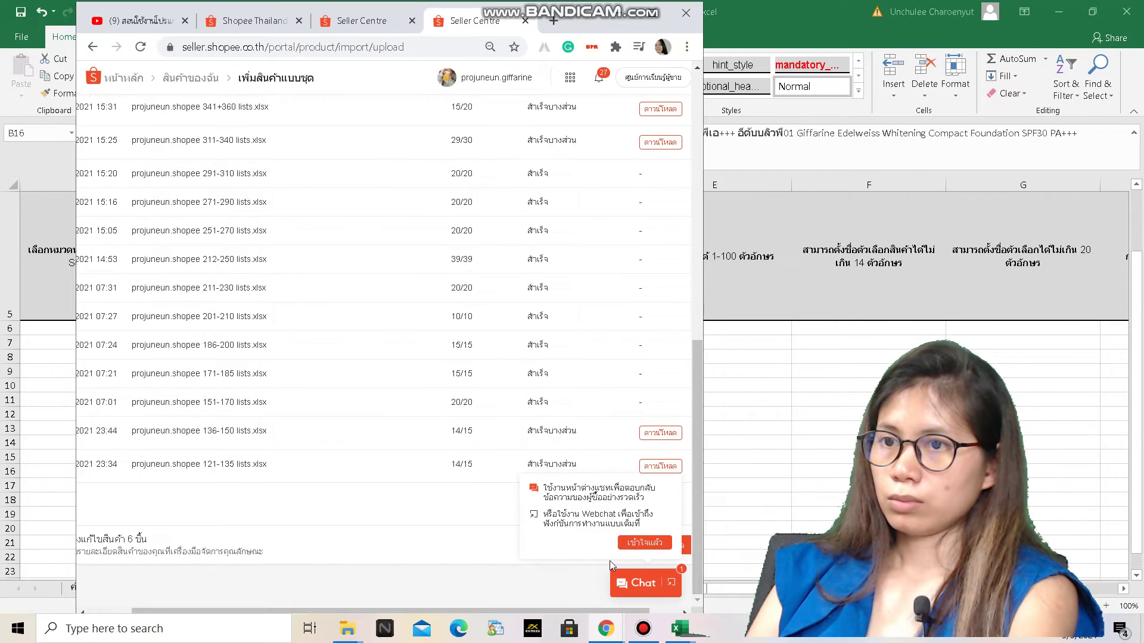
click(637, 544)
click(650, 545)
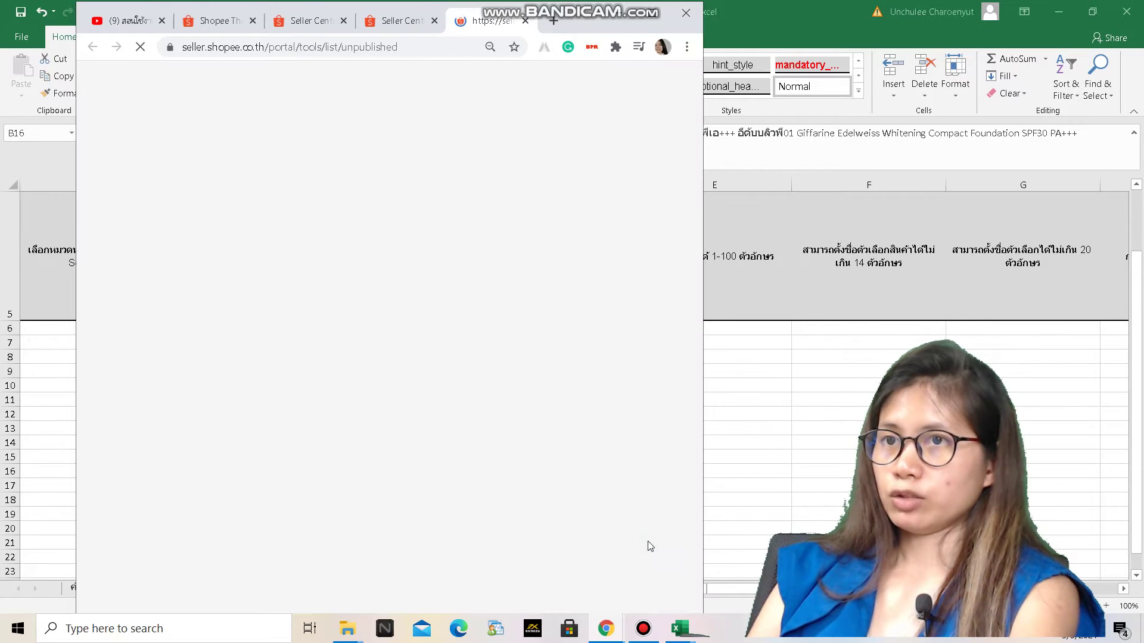
click(650, 17)
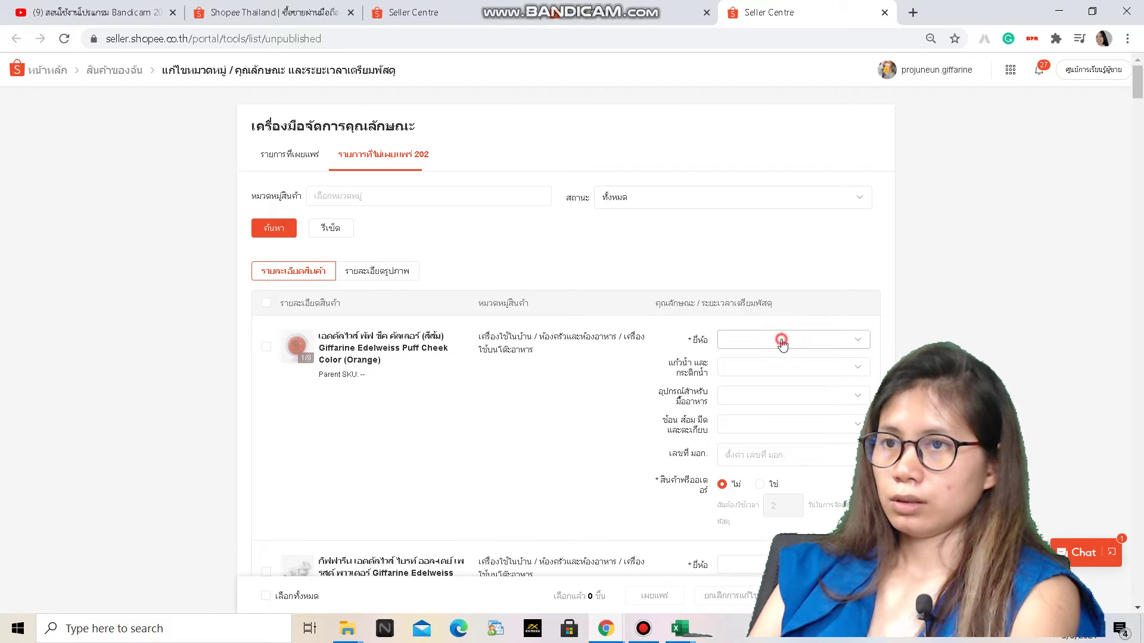
Set the first product's brand to Giffarine and apply that attribute setting to all products in the same category.
click(781, 339)
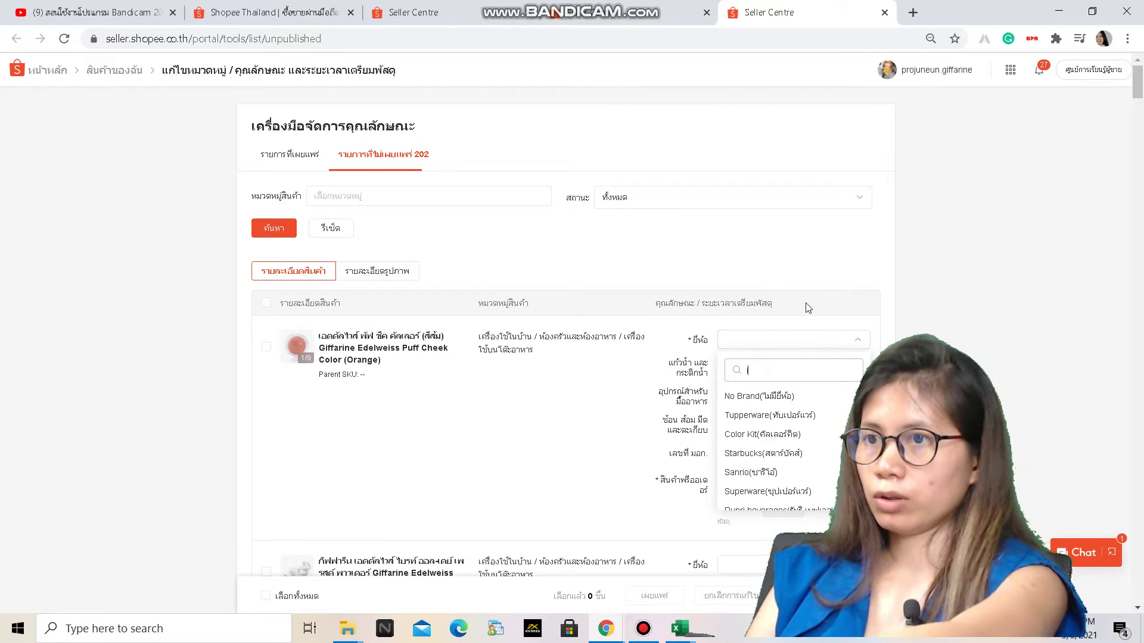
text(i)
key(BackSpace)
text(g)
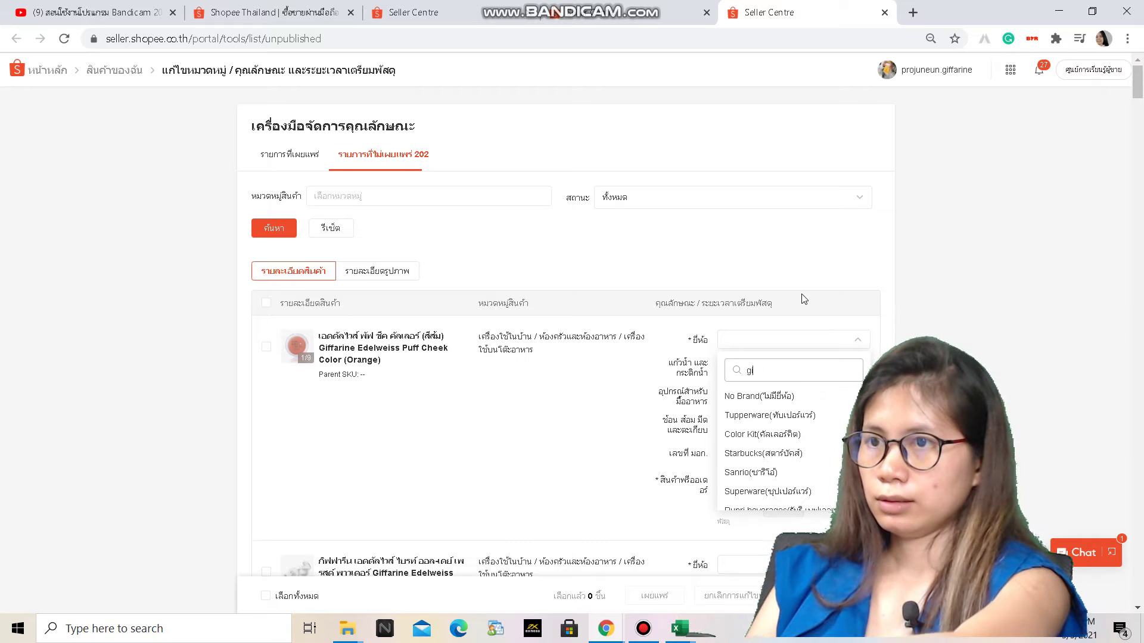
text(i)
click(808, 396)
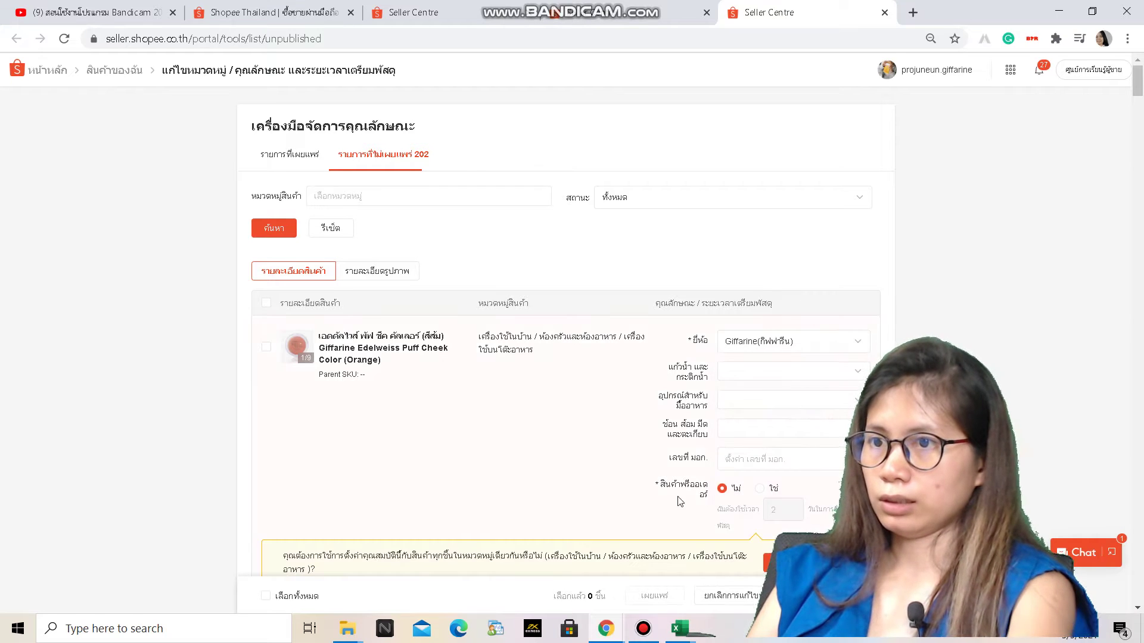
scroll(851, 233, down, 5)
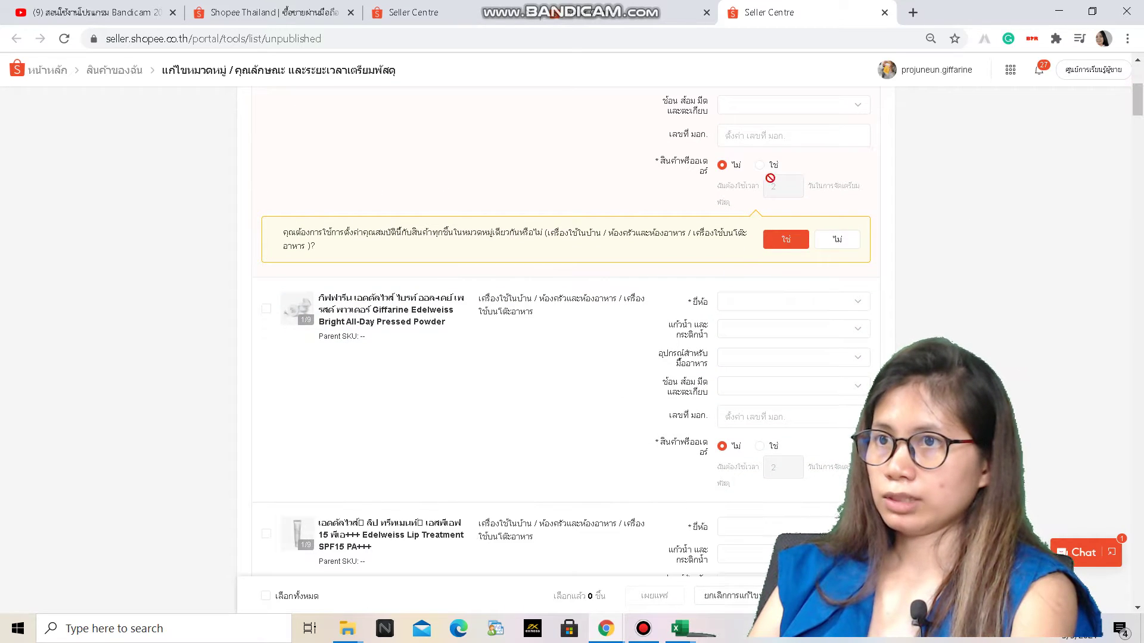
click(786, 241)
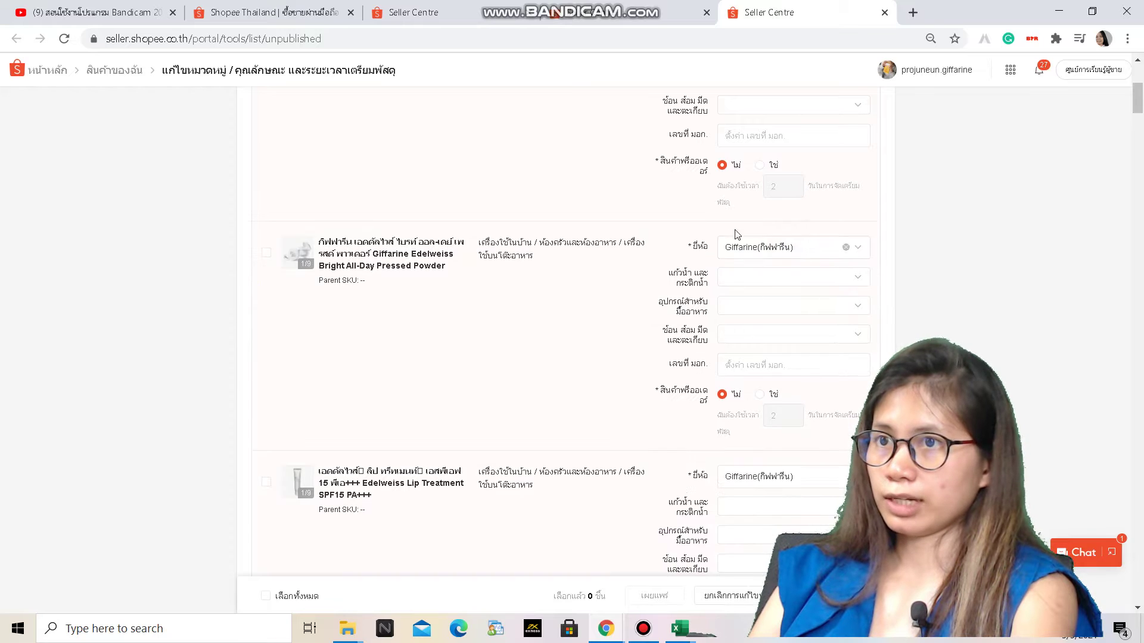
Select all products on the unpublished list page and look over their attribute fields.
drag(1137, 98, 1141, 47)
click(266, 303)
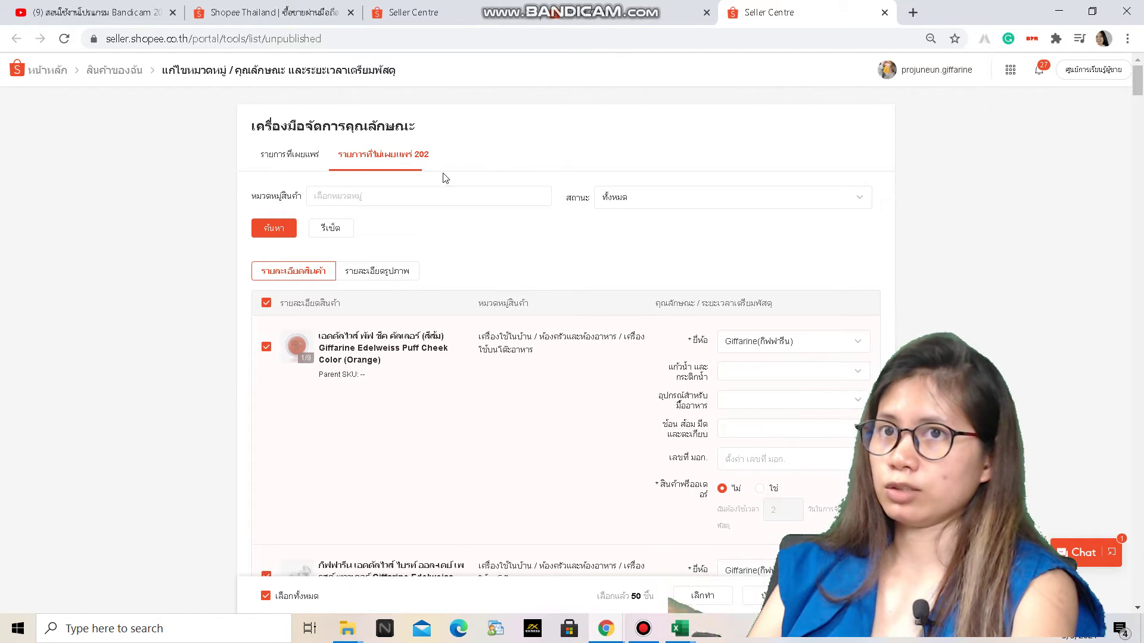
scroll(1133, 106, down, 15)
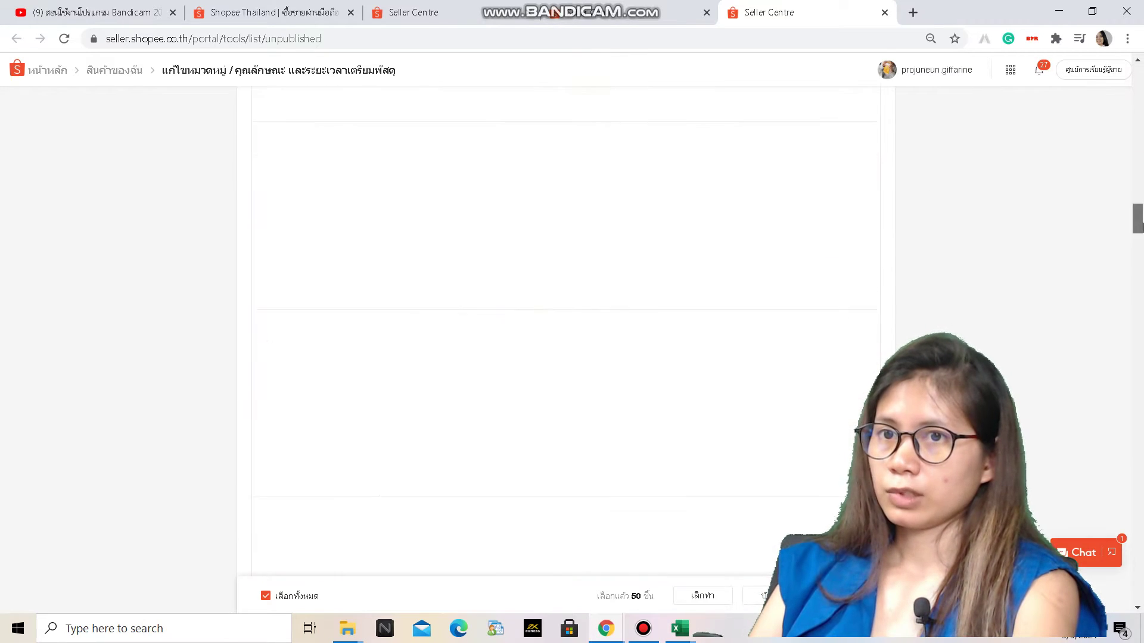
scroll(672, 280, up, 15)
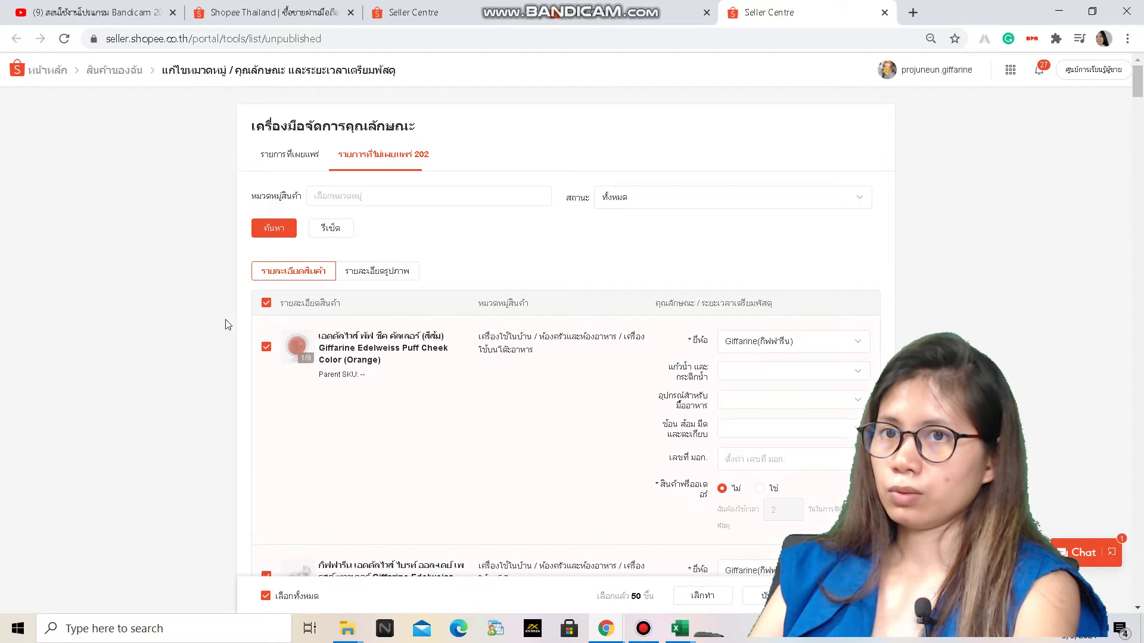
click(1140, 95)
drag(1140, 95, 1139, 100)
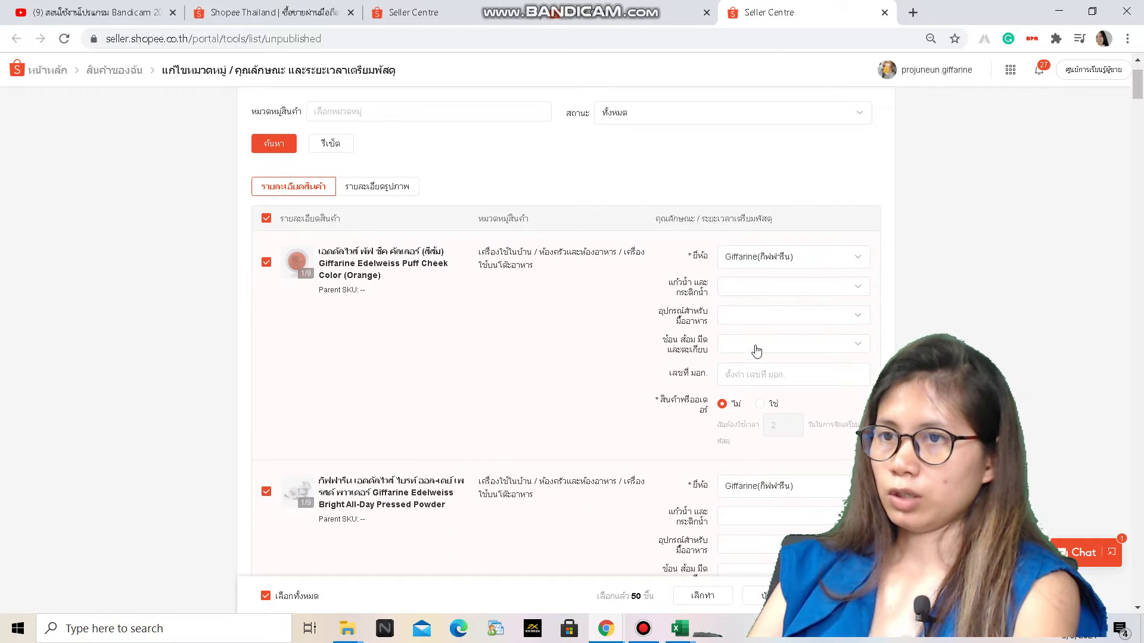
Copy the first product's Thai name and find the E-Marketplace registration number banner on the Giffarine website.
click(779, 374)
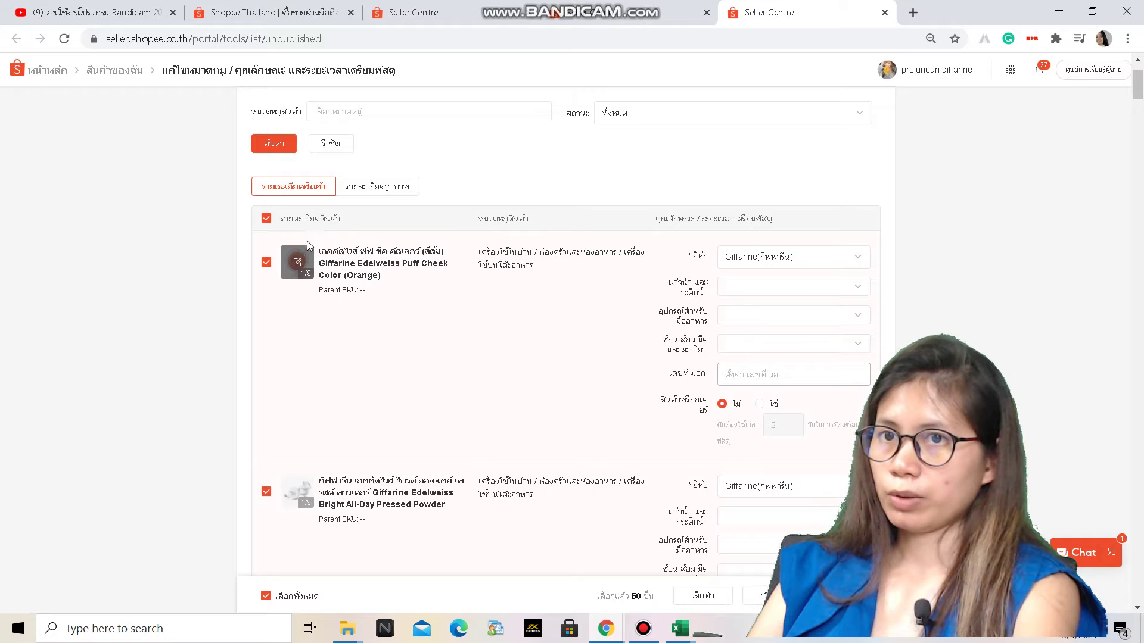
drag(318, 250, 424, 253)
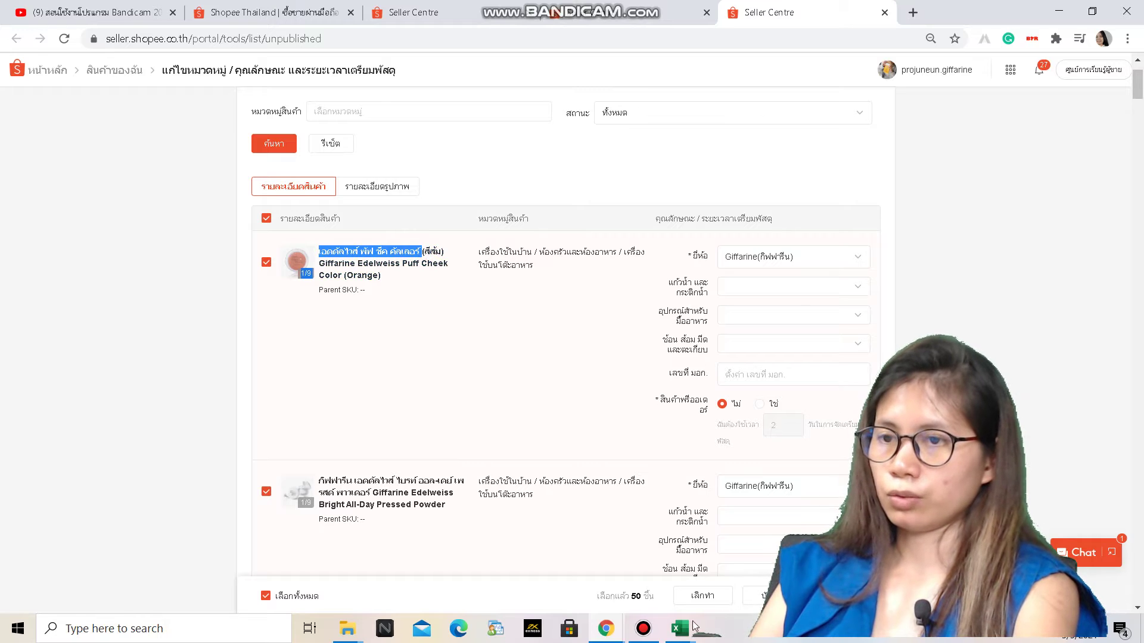
click(274, 12)
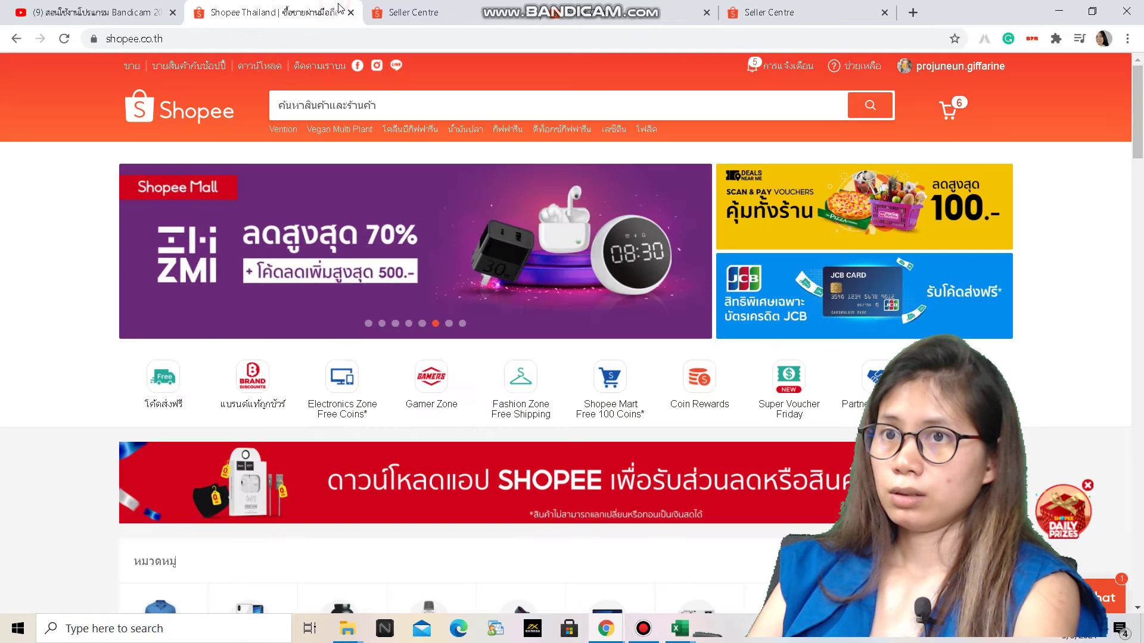
click(411, 8)
click(606, 629)
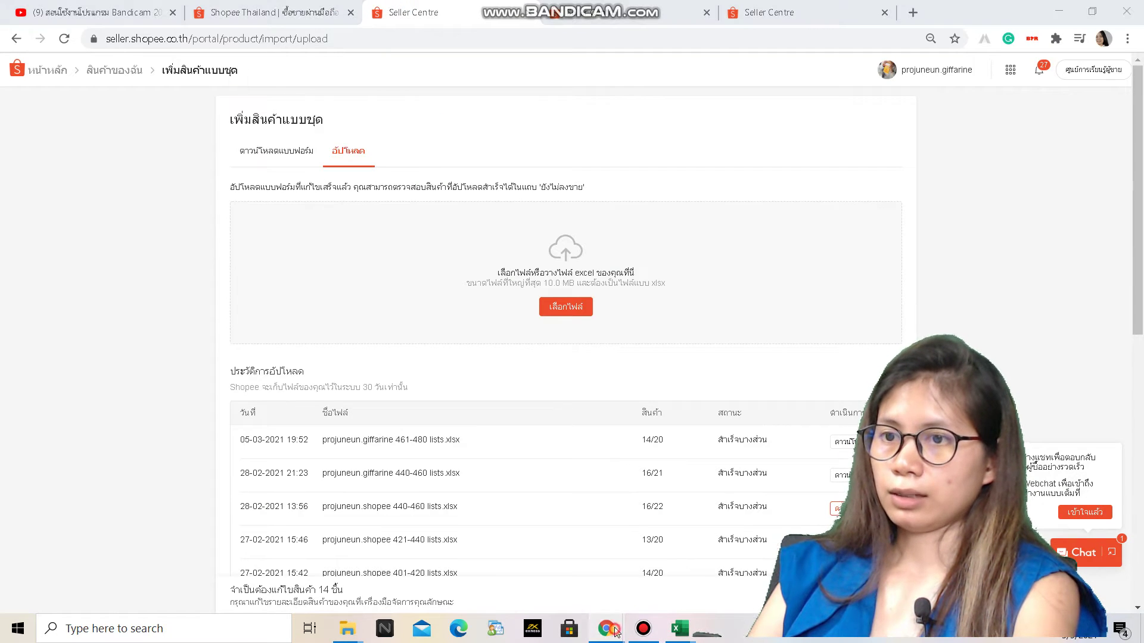
click(536, 563)
click(289, 117)
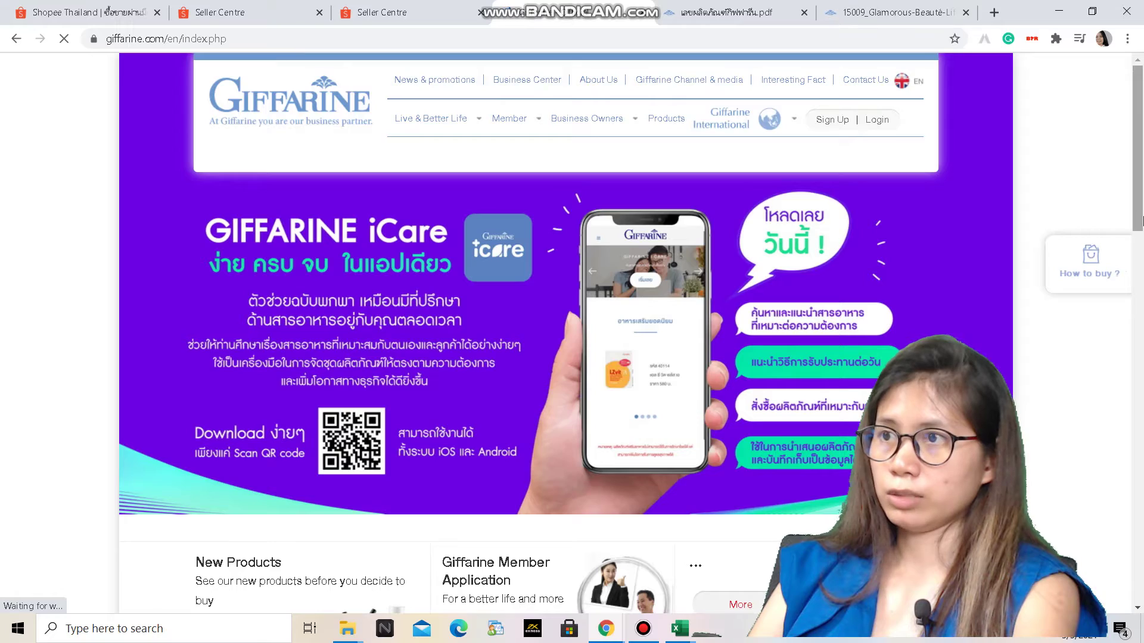
scroll(598, 367, down, 3)
click(568, 346)
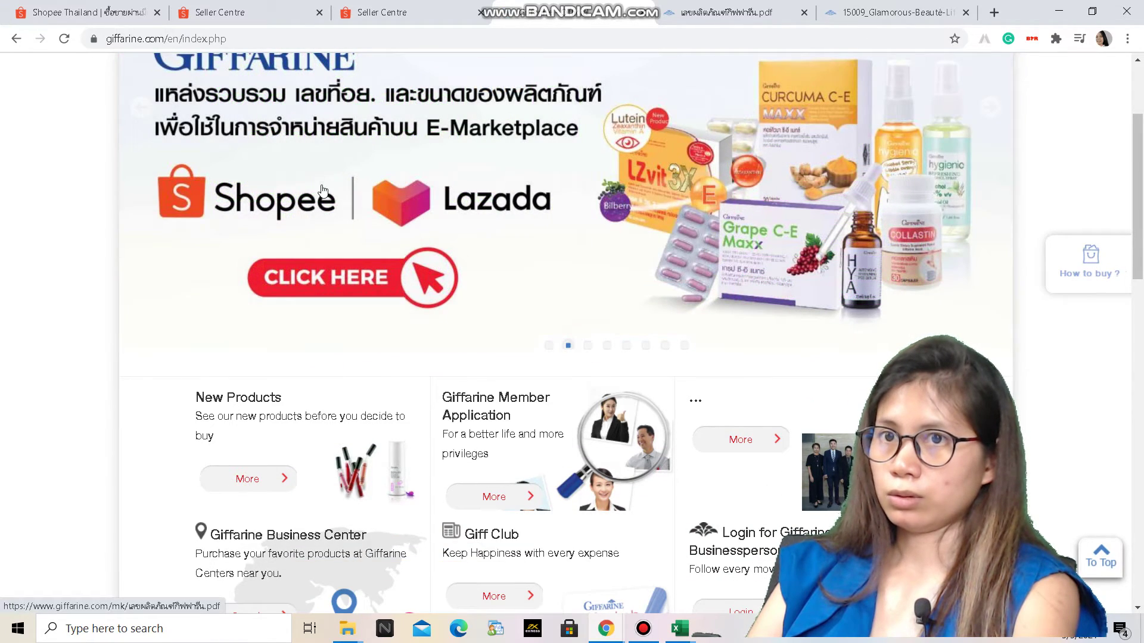
click(654, 630)
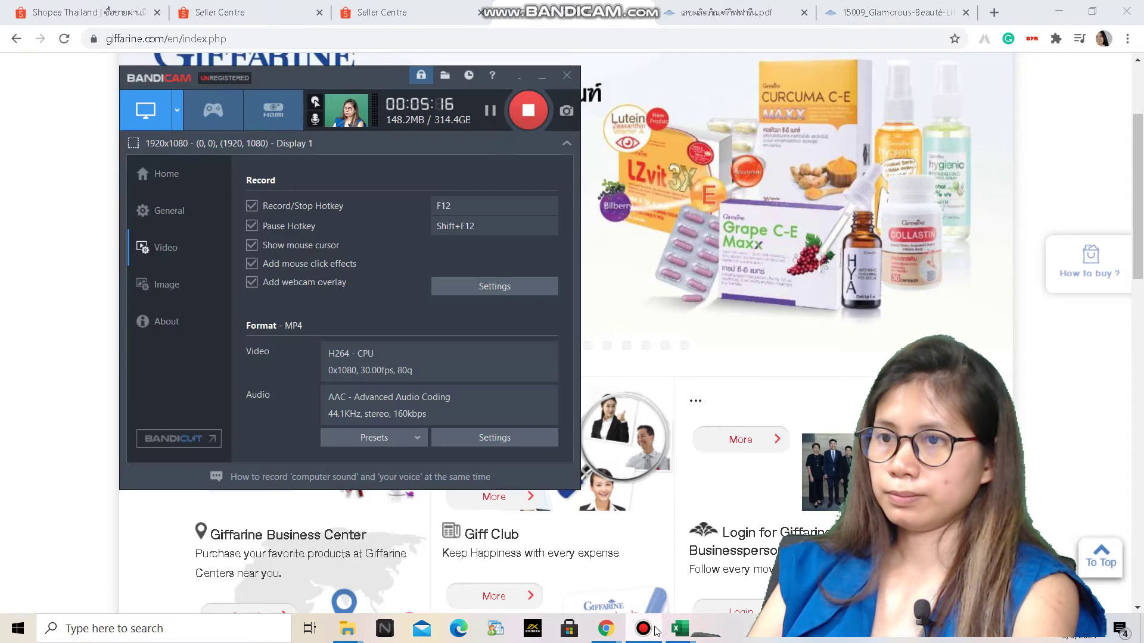
click(643, 629)
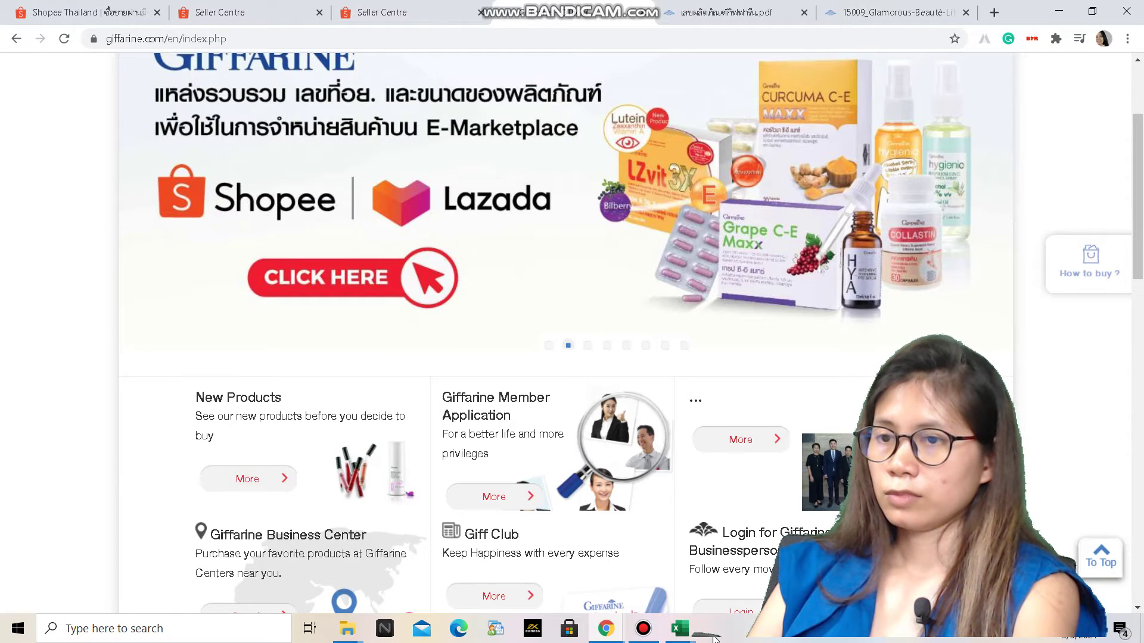
mouse_move(679, 629)
click(763, 598)
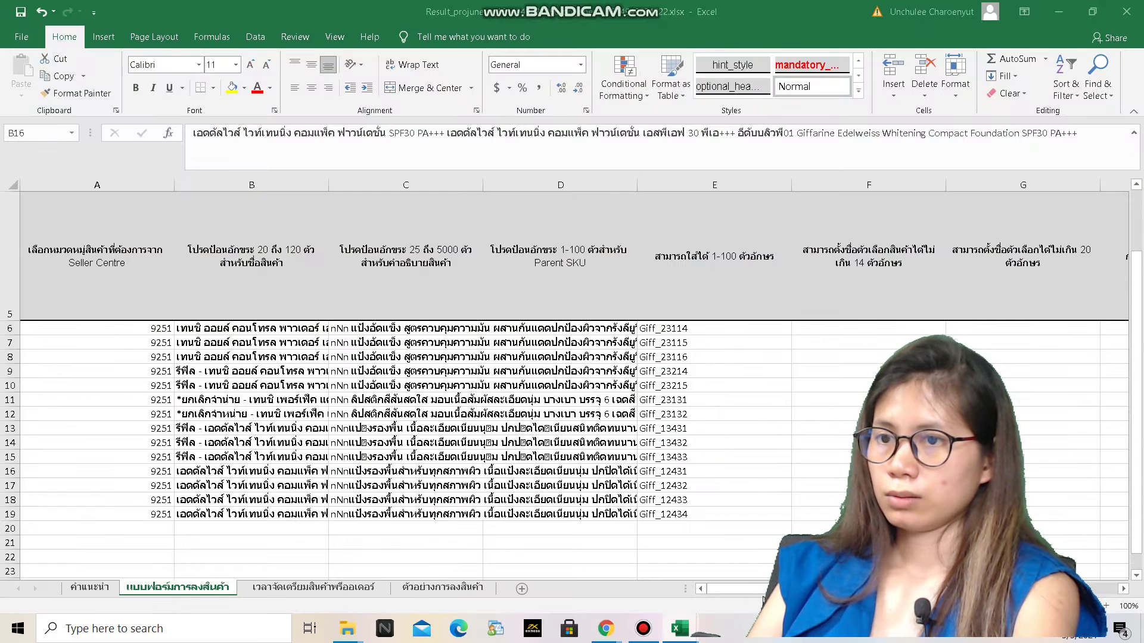
mouse_move(677, 623)
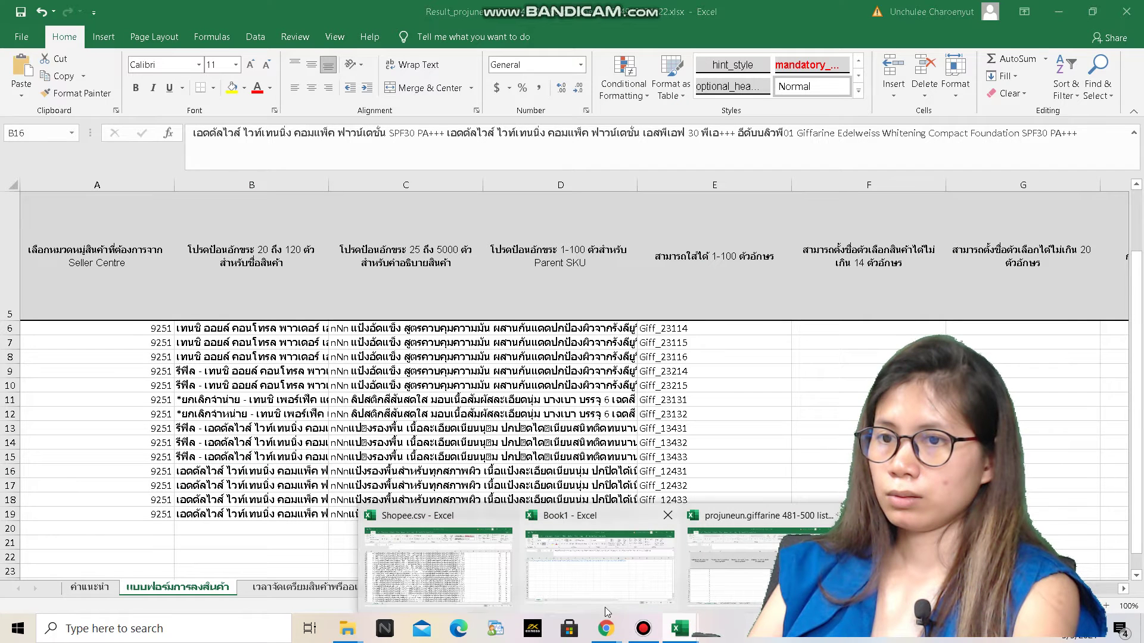
mouse_move(614, 628)
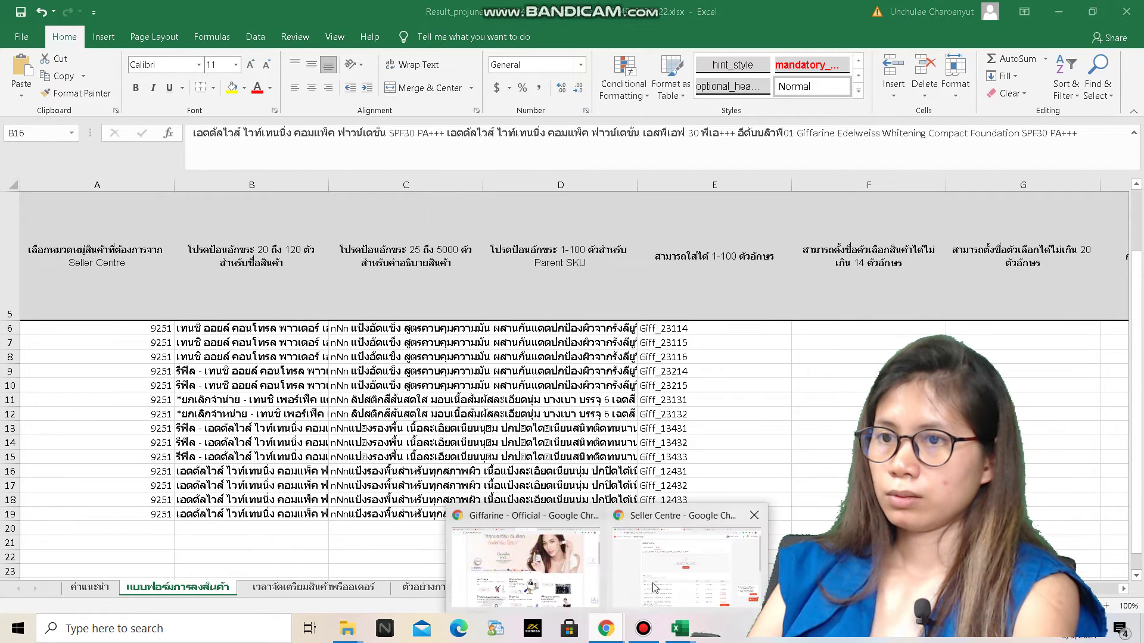
click(641, 597)
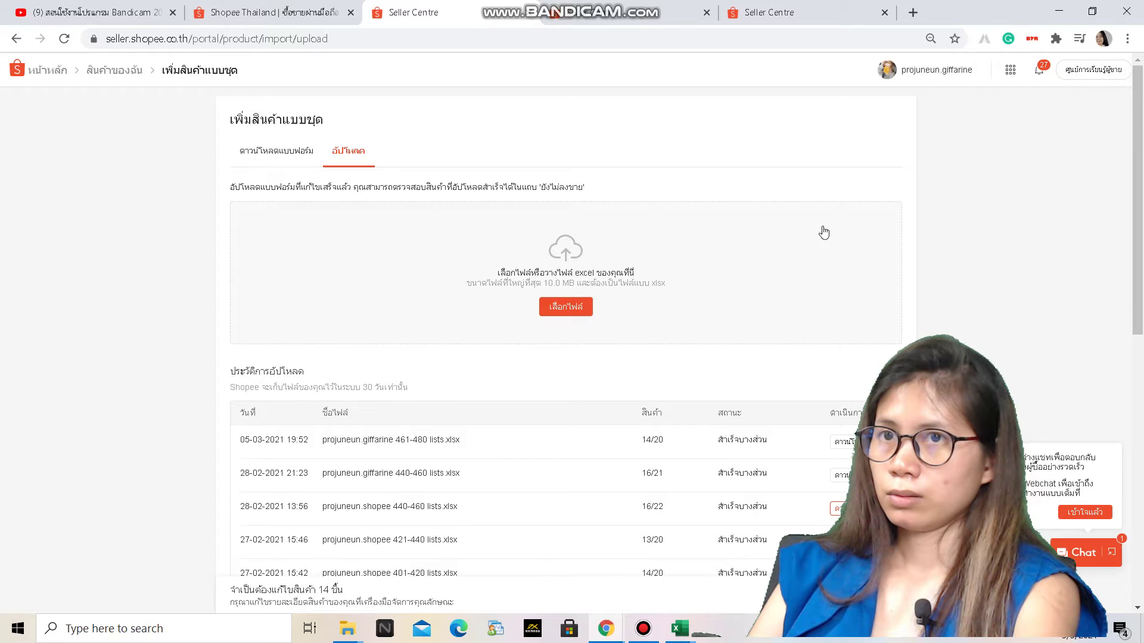
click(607, 18)
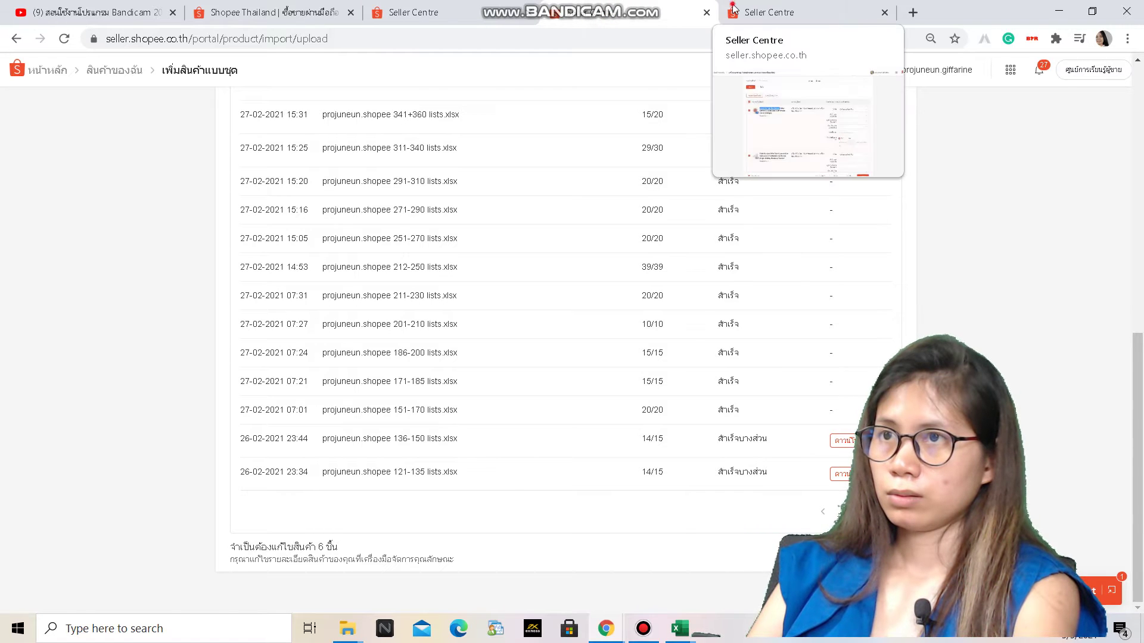
click(736, 9)
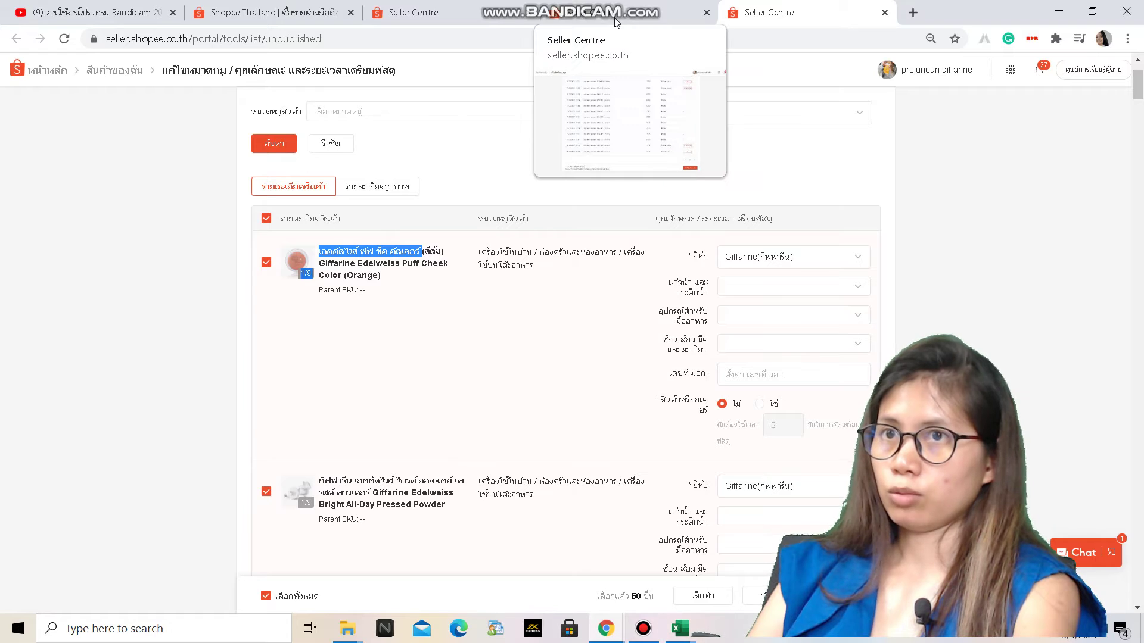
Bring up the Book1 workbook and close it without saving.
click(687, 635)
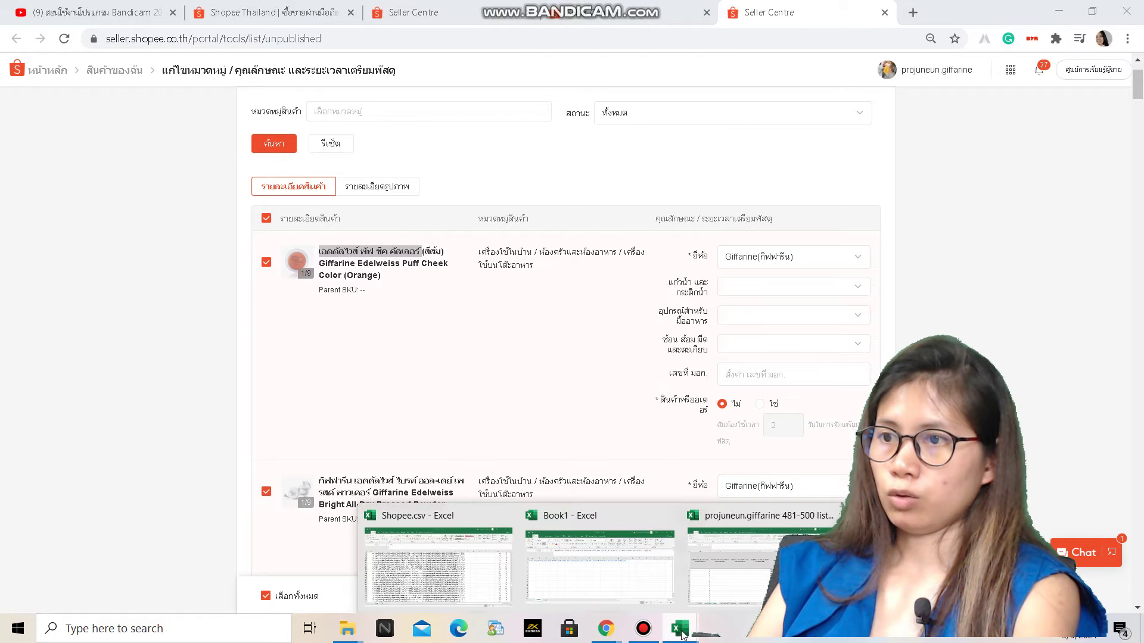
click(625, 563)
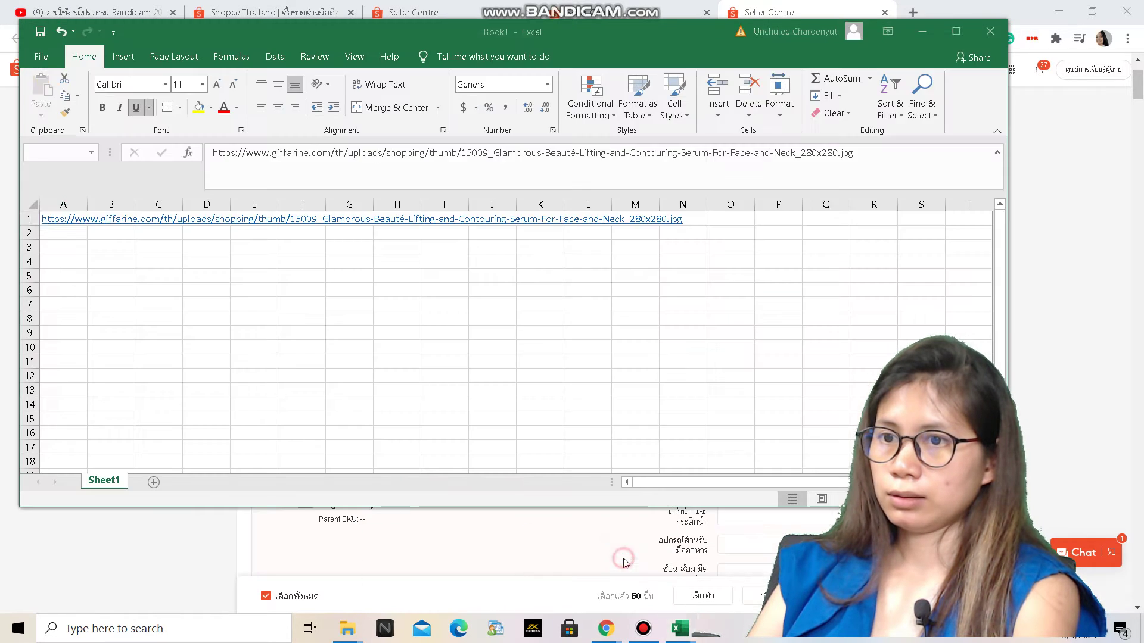
click(990, 31)
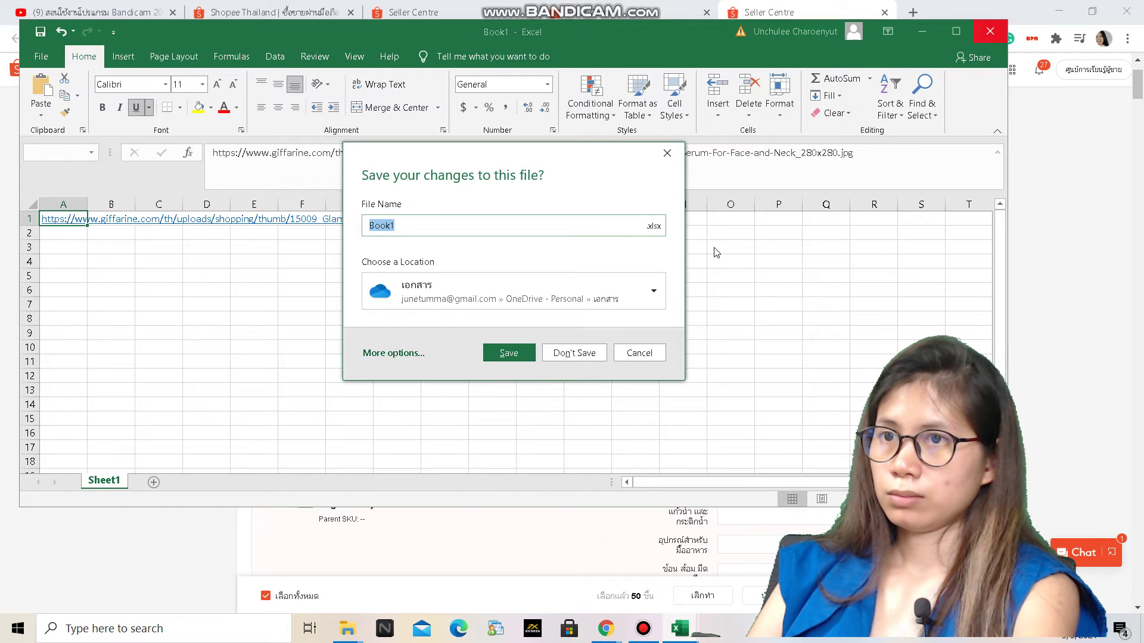
click(573, 354)
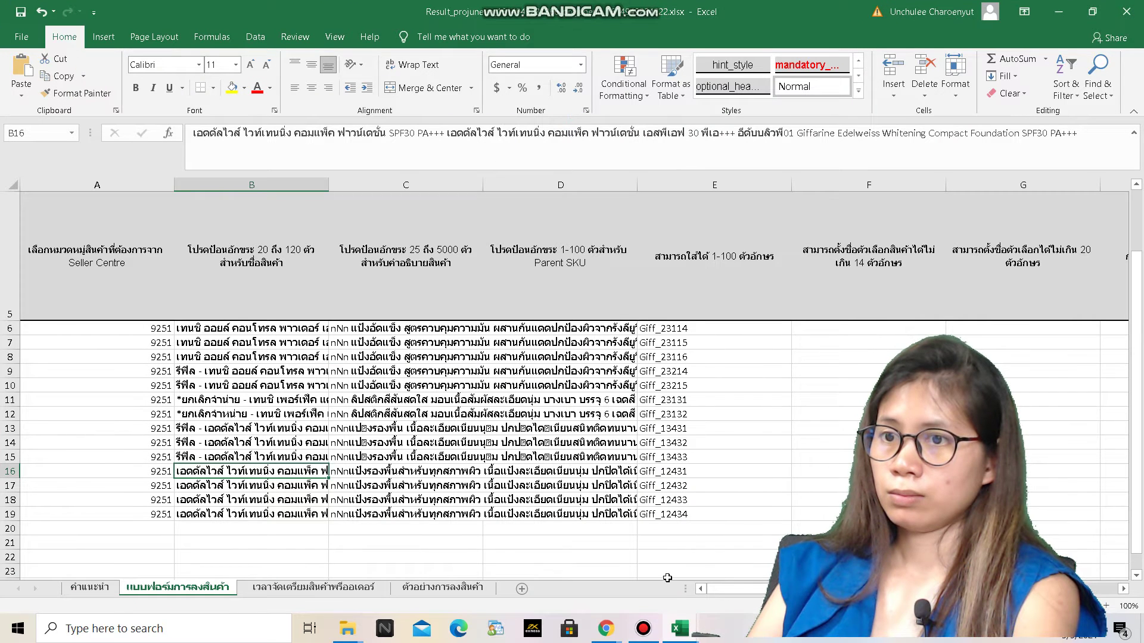
Switch to the Giffarine browser window and show the product registration number PDF.
mouse_move(680, 633)
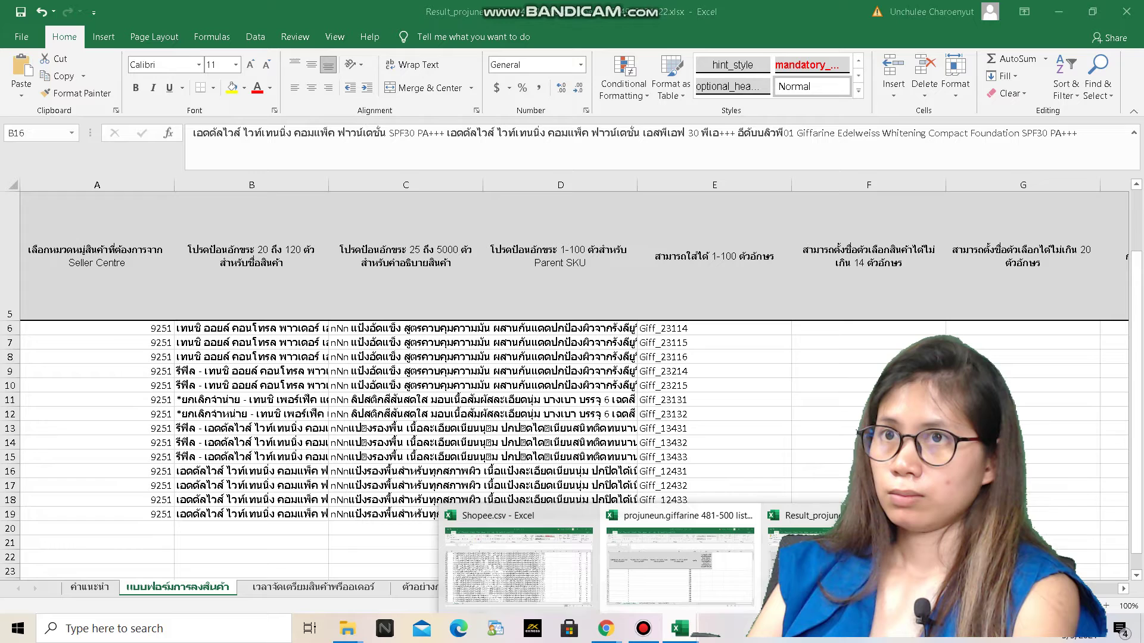
mouse_move(608, 632)
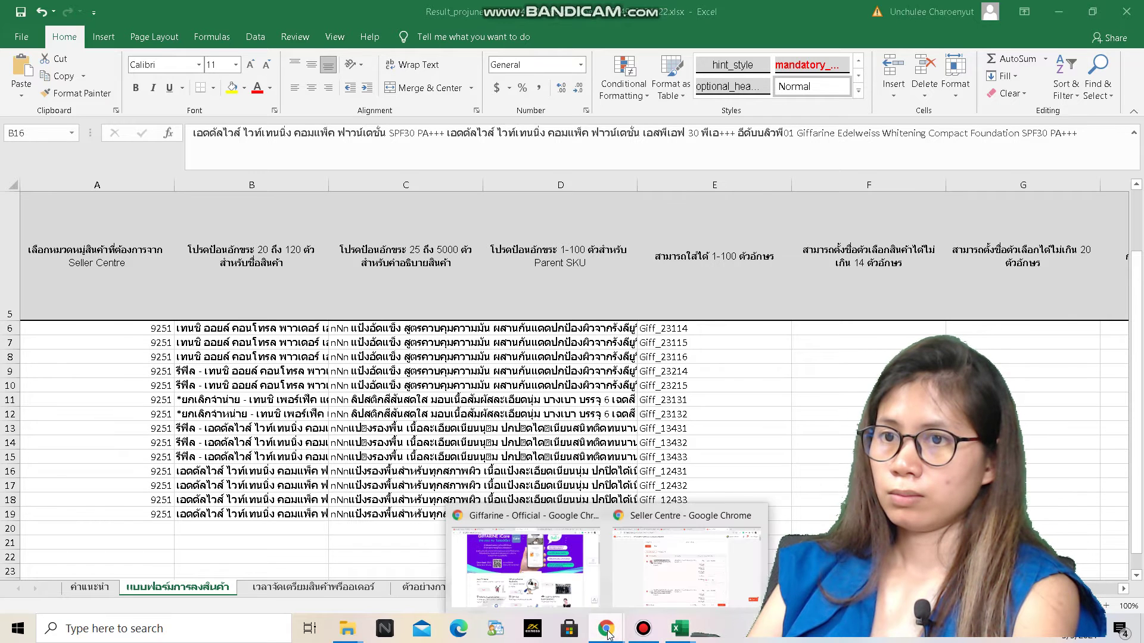
click(521, 566)
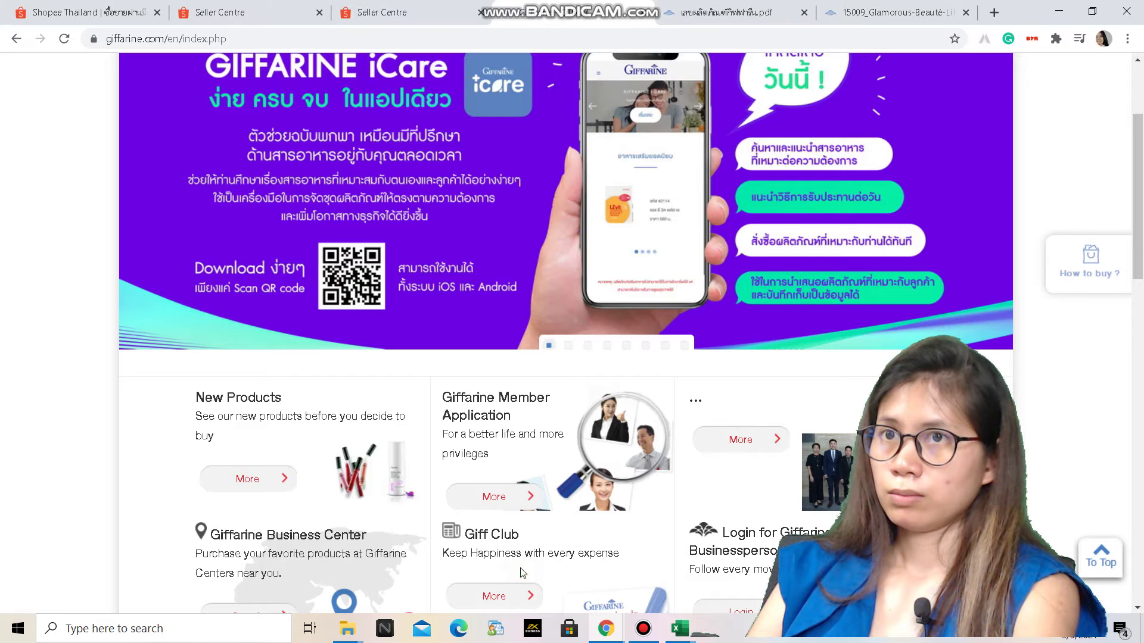
click(709, 9)
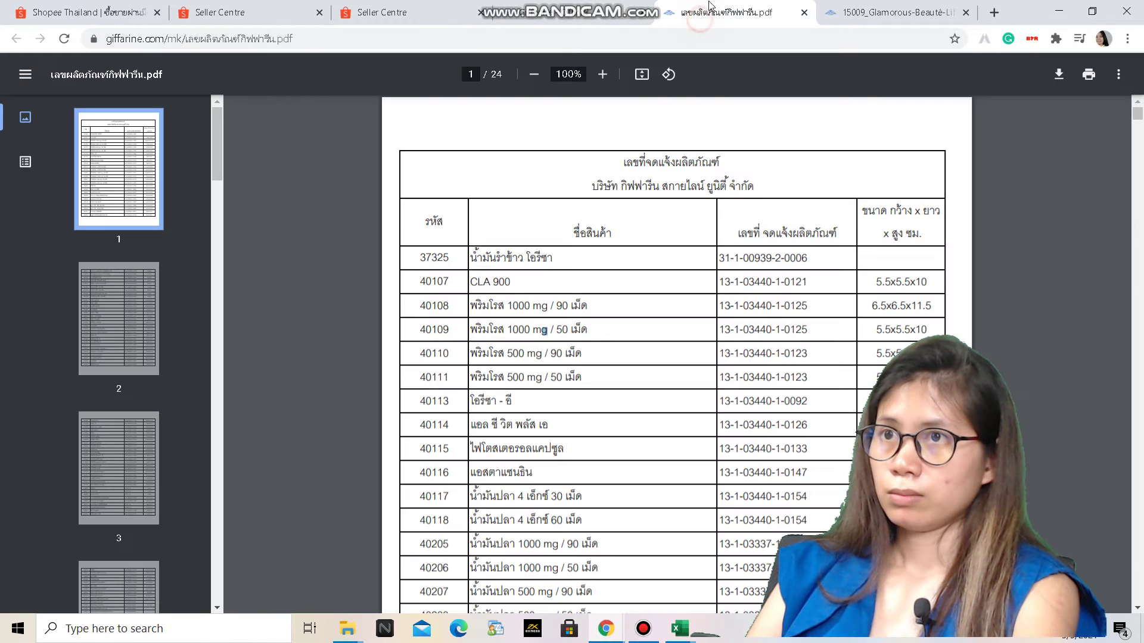
Search the registration number PDF for the copied Thai product name, and try again with only its first word.
click(1127, 39)
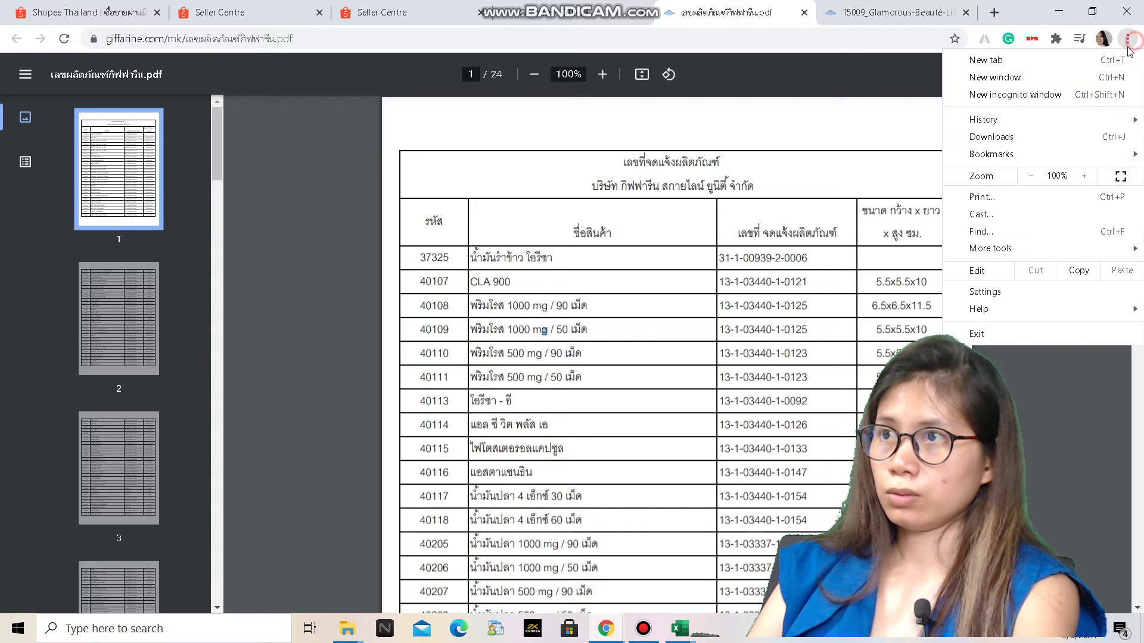
click(980, 231)
text(1/9ฯ เอดดีไลส์ พัฟ ซีด คัลเลอรี่)
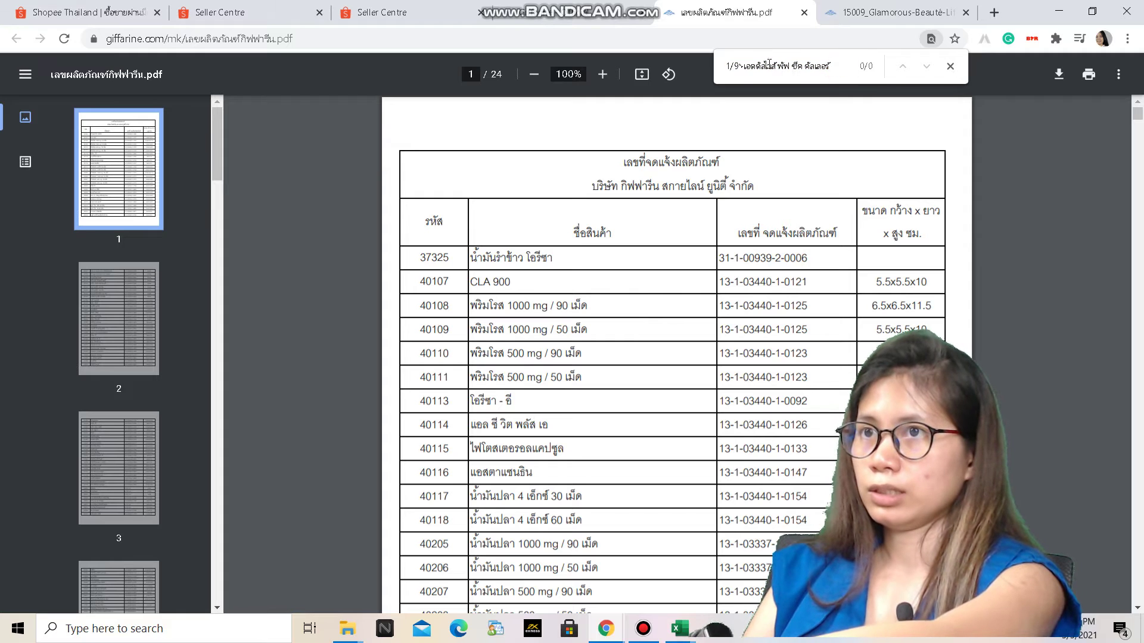
click(739, 65)
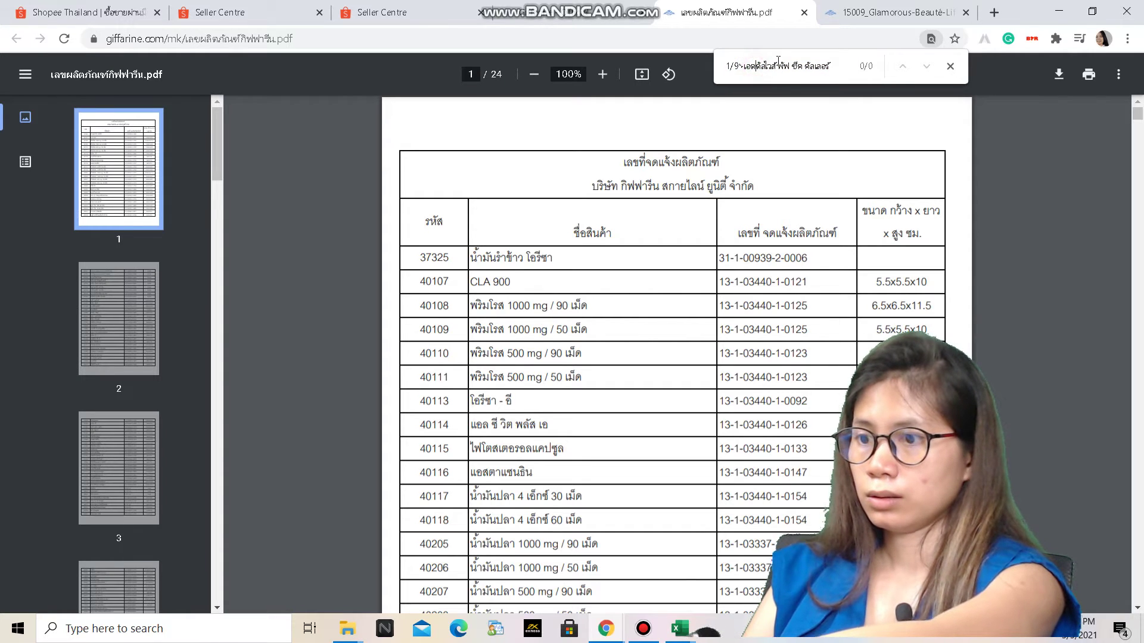
drag(778, 66, 869, 67)
key(BackSpace)
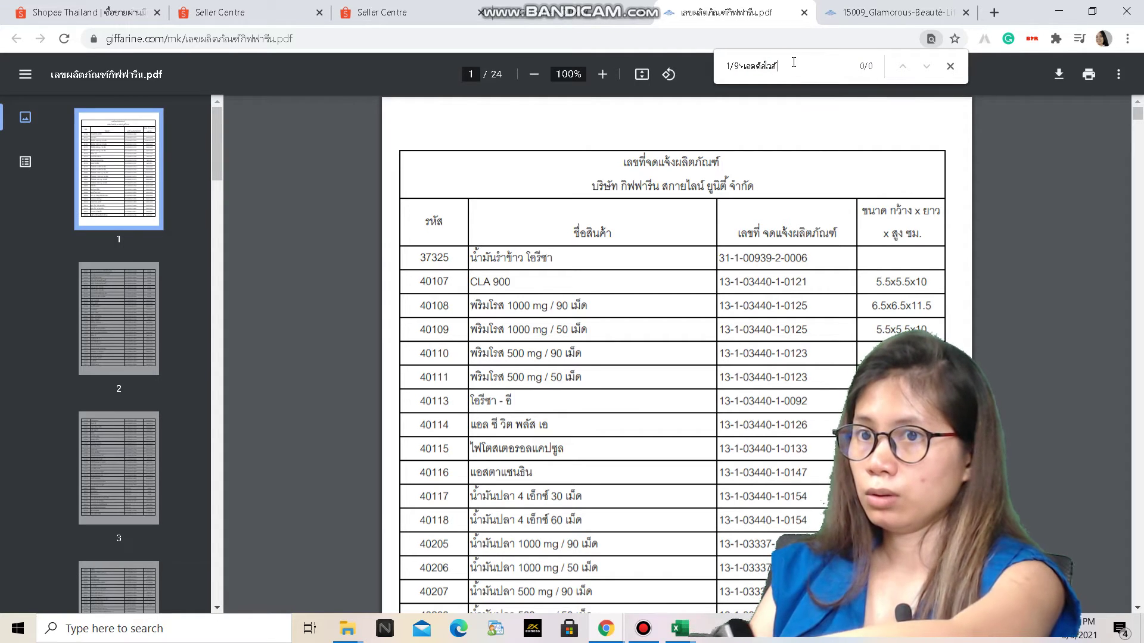
Restore the full Thai search text and narrow it to the name's last part, พัฟ ชีค คัลเลอร์.
key(ctrl+a)
key(ctrl+z)
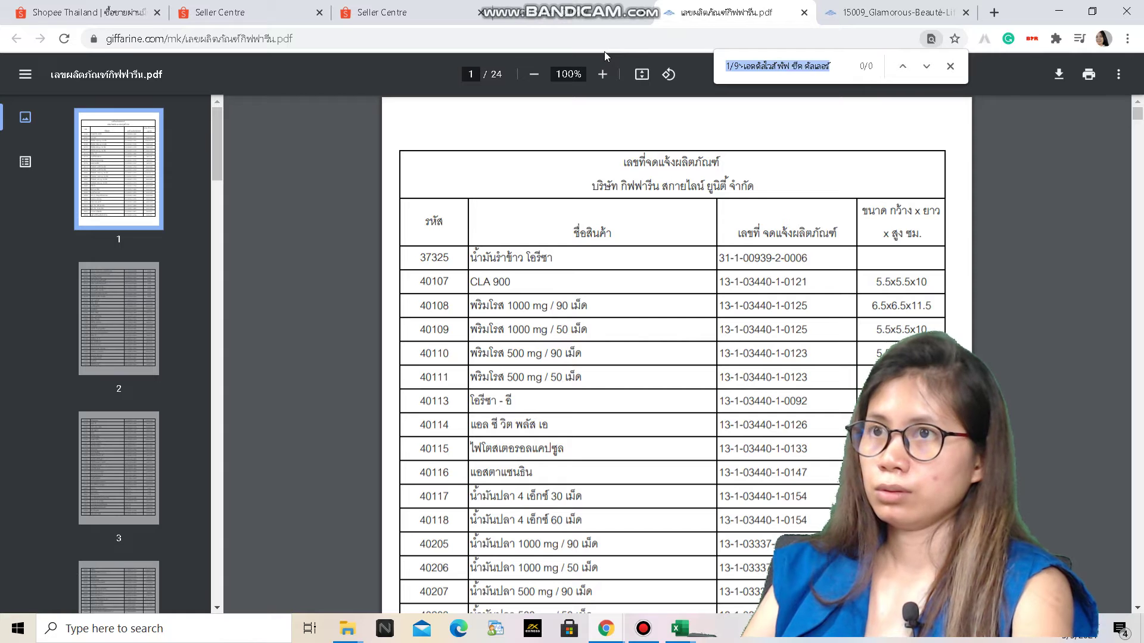
click(786, 67)
drag(775, 69, 622, 56)
key(BackSpace)
click(817, 61)
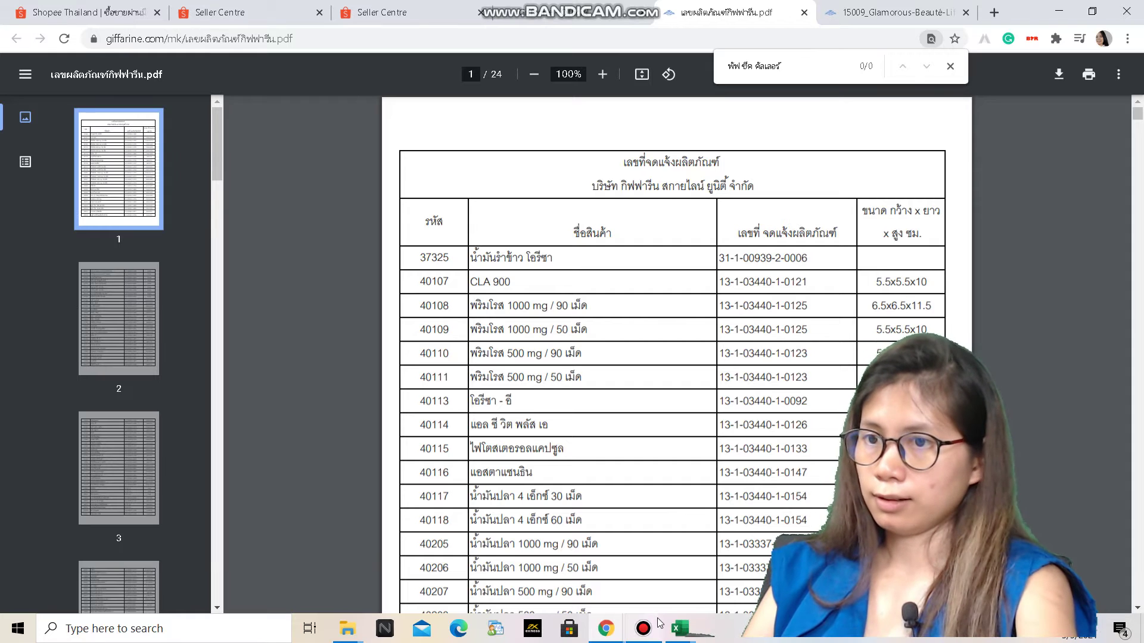
Close the Glamorous Beauté serum image page and return to the unpublished product list in the other browser window.
click(446, 6)
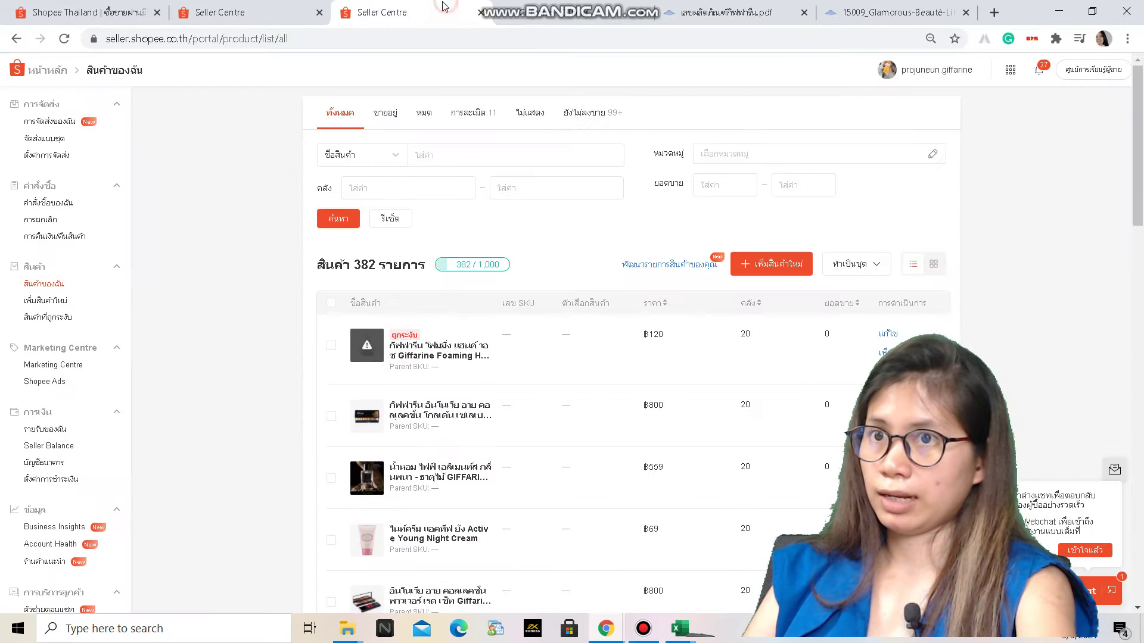
click(230, 13)
click(89, 12)
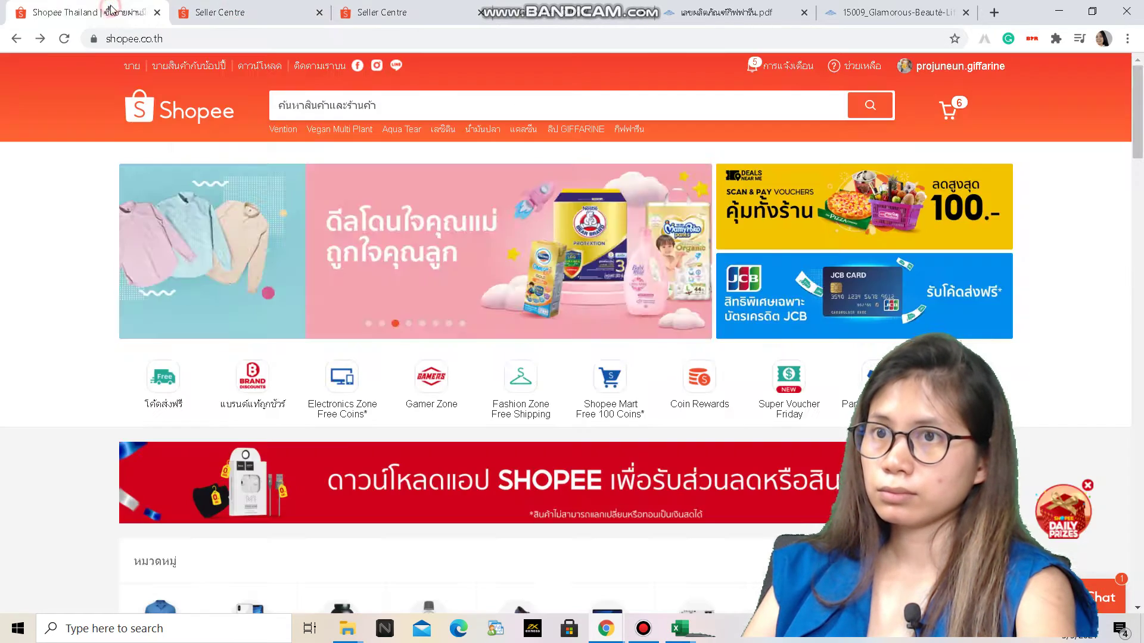
click(885, 12)
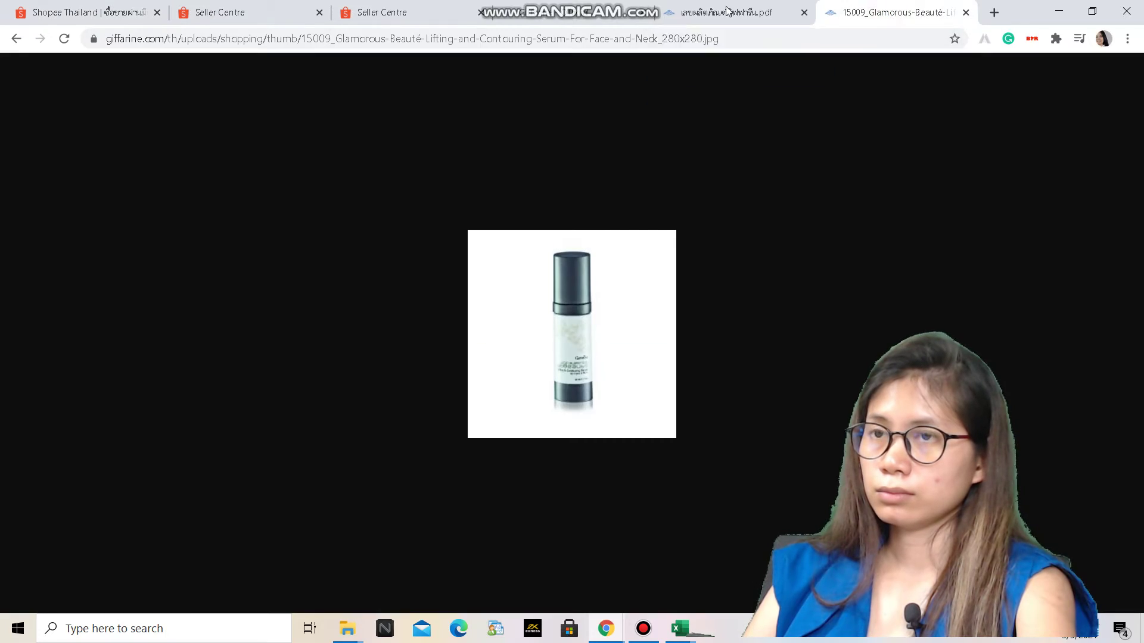
click(966, 12)
click(595, 12)
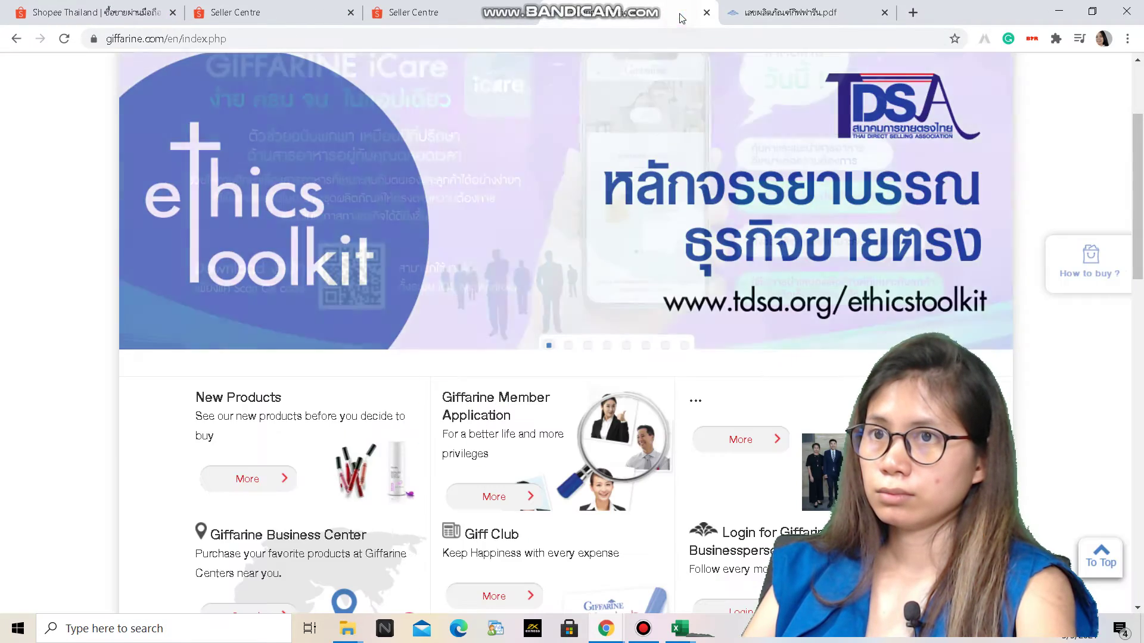
click(505, 12)
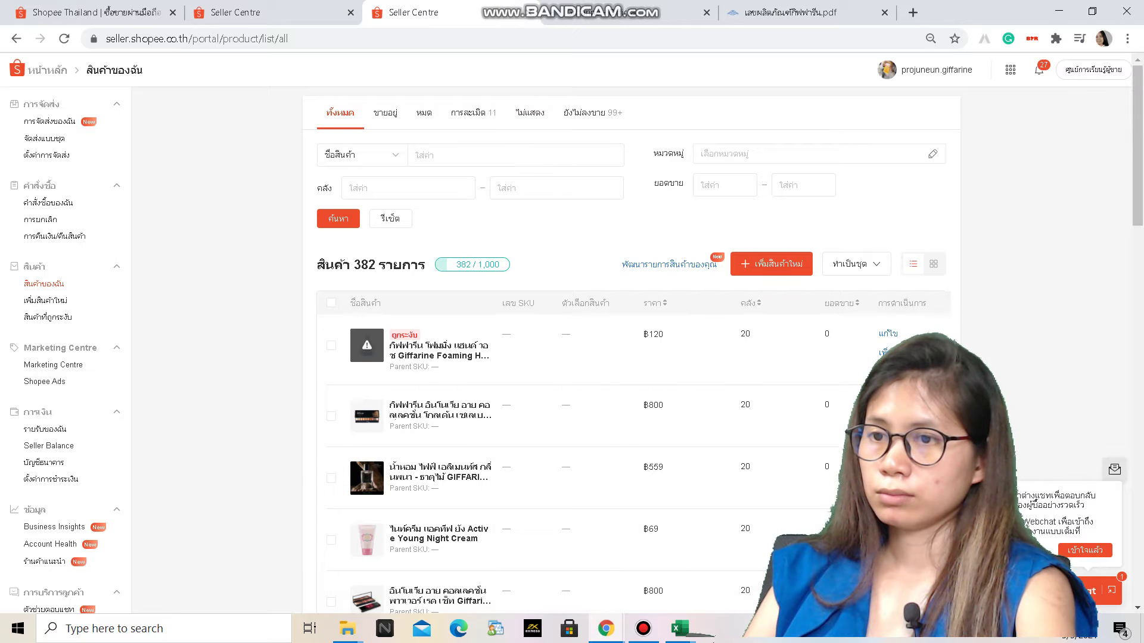
mouse_move(606, 628)
click(663, 587)
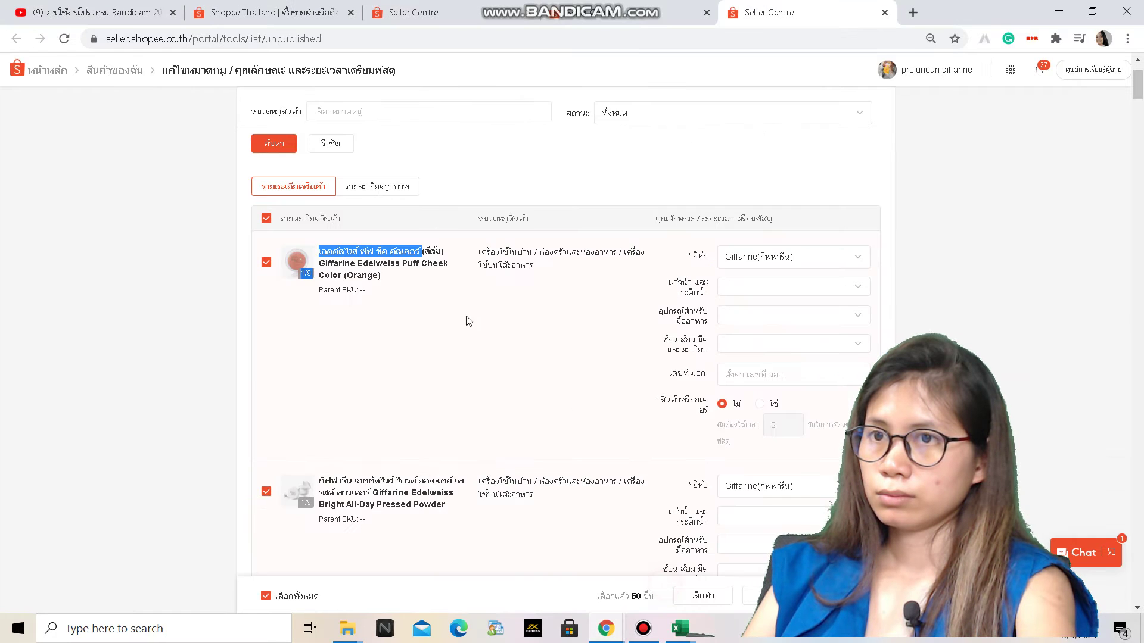
Dismiss the prompt about discarding edits and copy the first product's full Thai and English name.
click(411, 268)
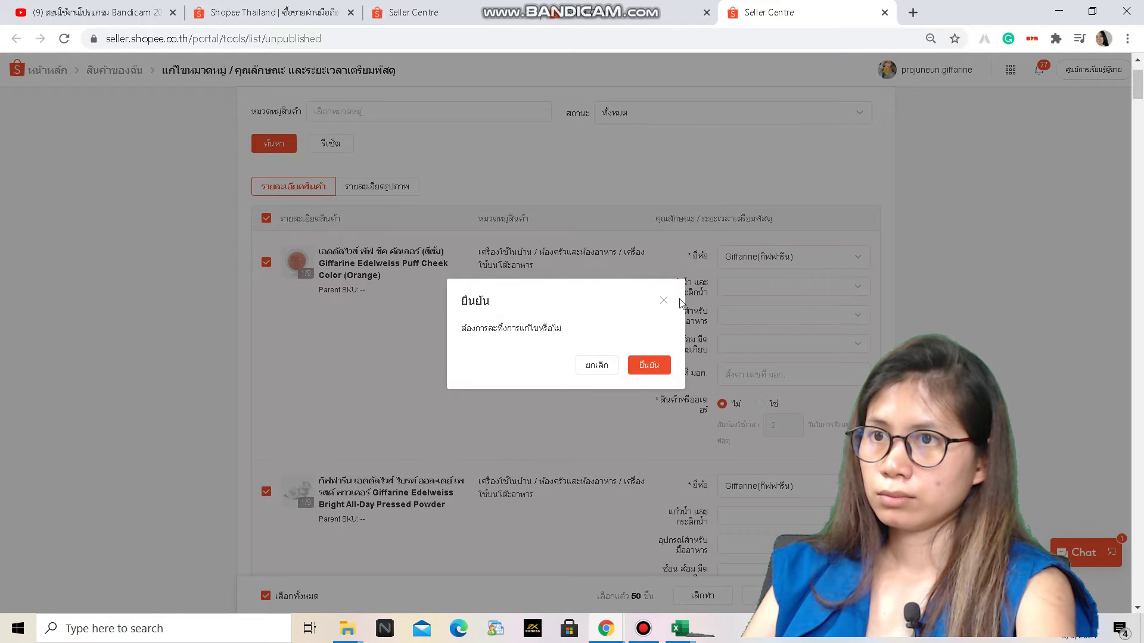
click(664, 300)
drag(384, 279, 325, 246)
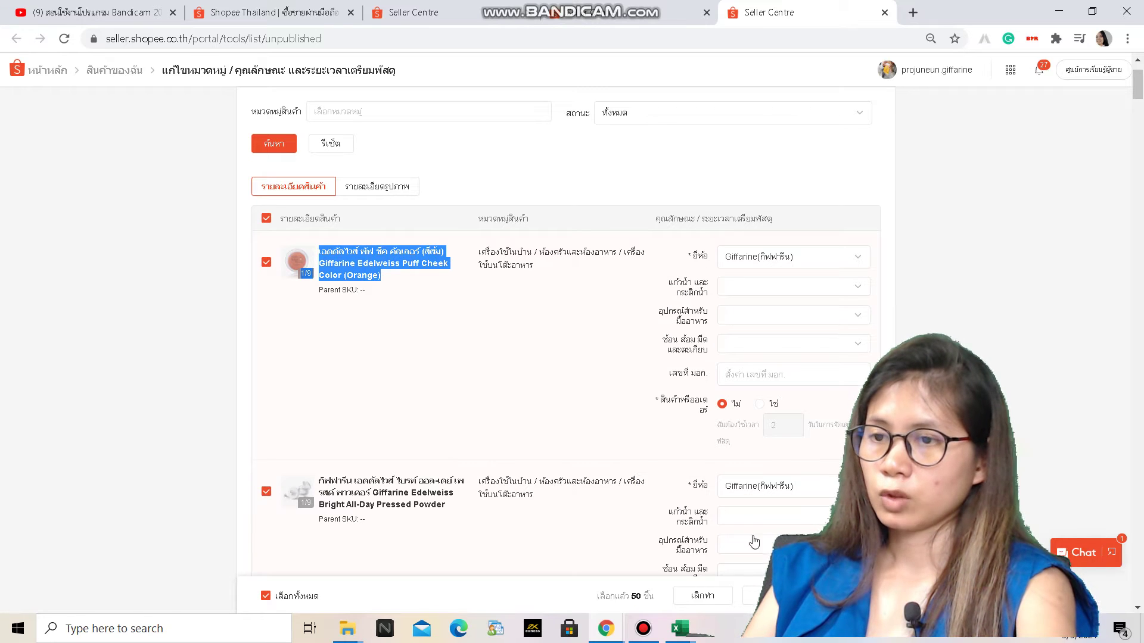
Go back to the registration number PDF and search it for the copied full product name.
click(586, 18)
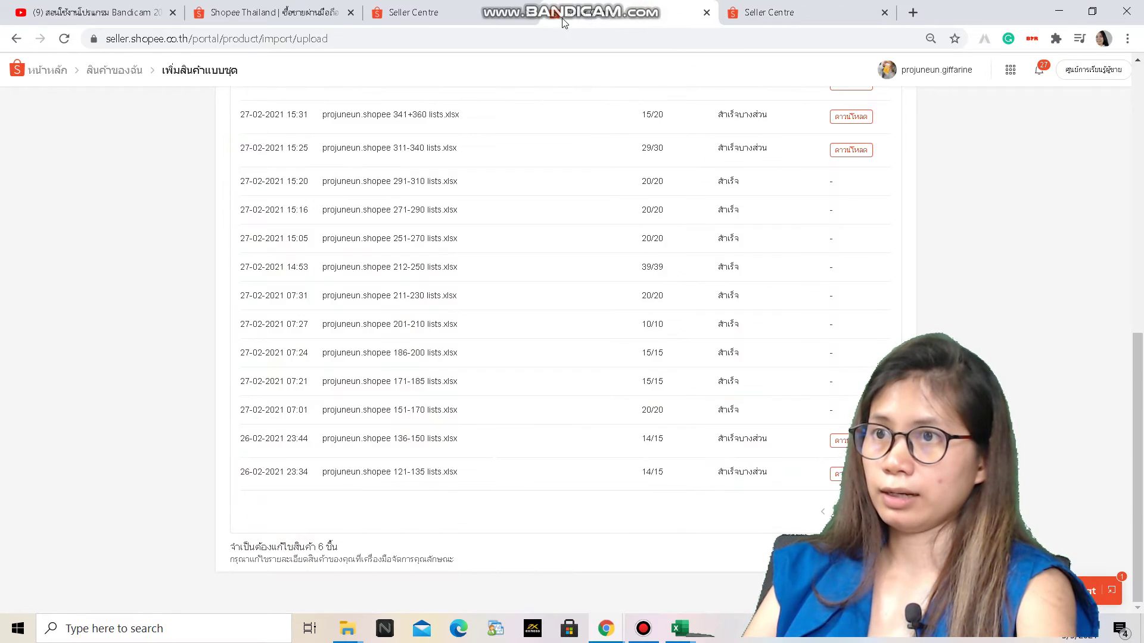
click(271, 12)
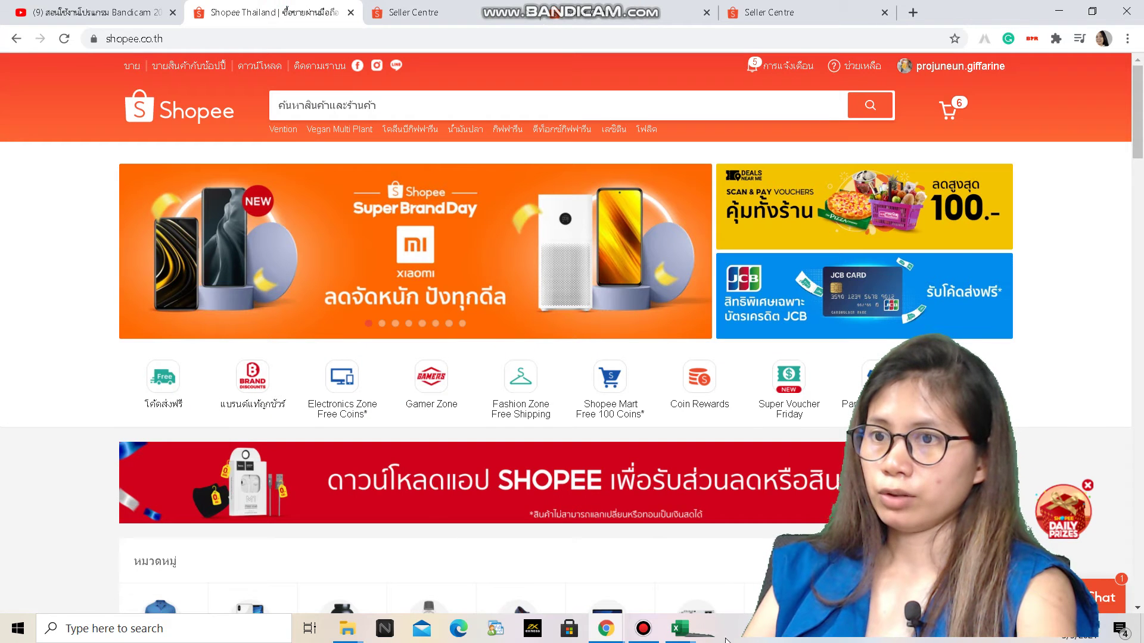
mouse_move(607, 627)
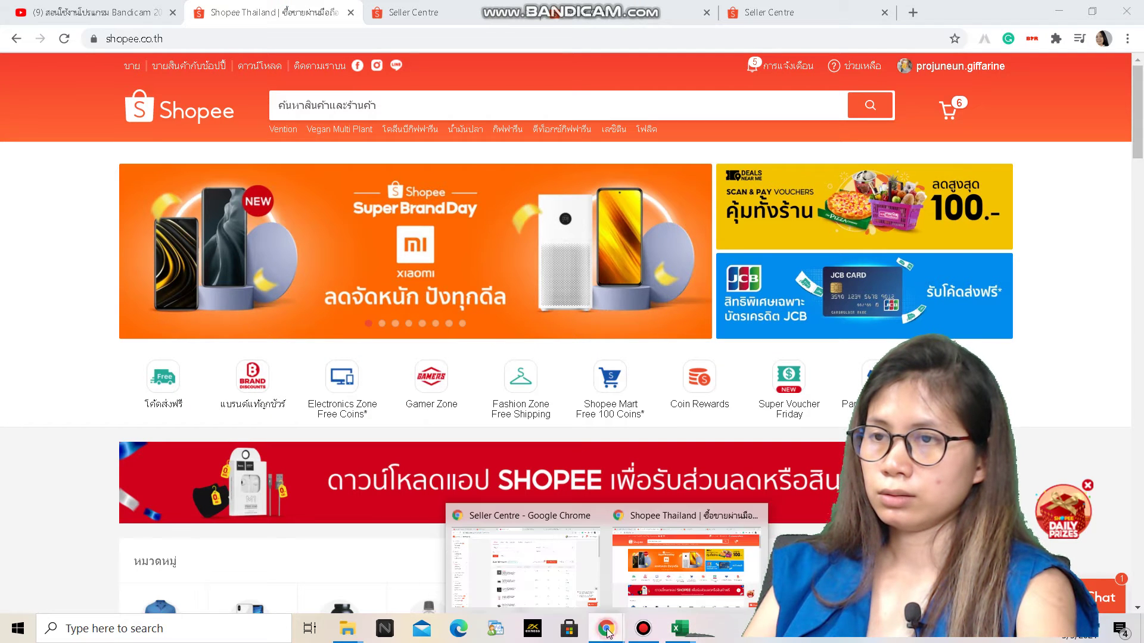
click(527, 566)
click(792, 12)
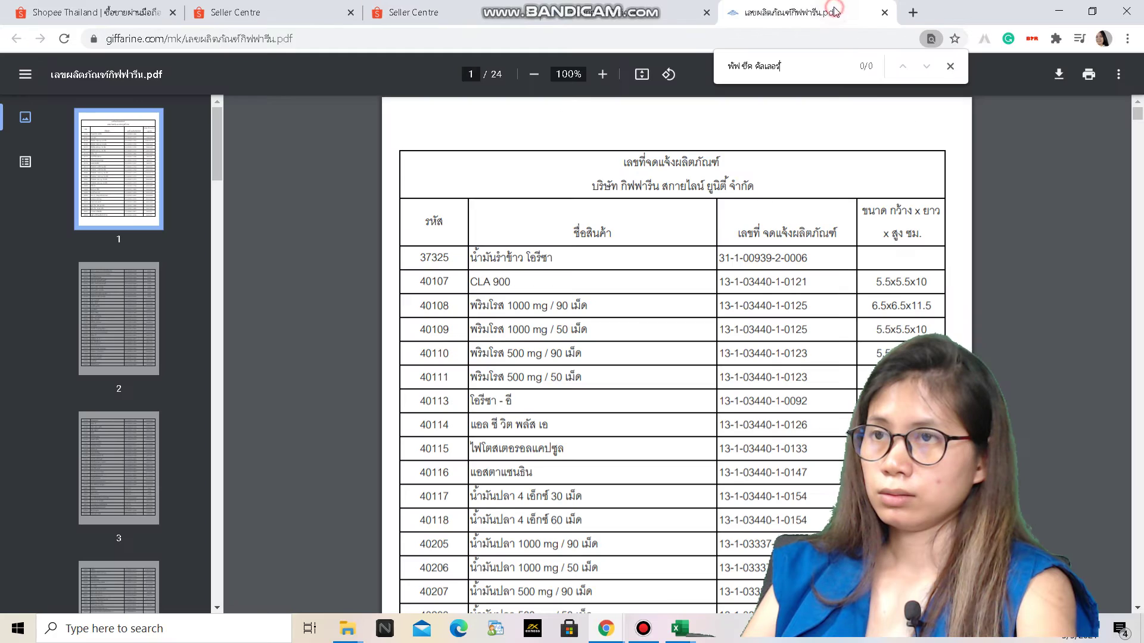
key(ctrl+a)
key(ctrl+v)
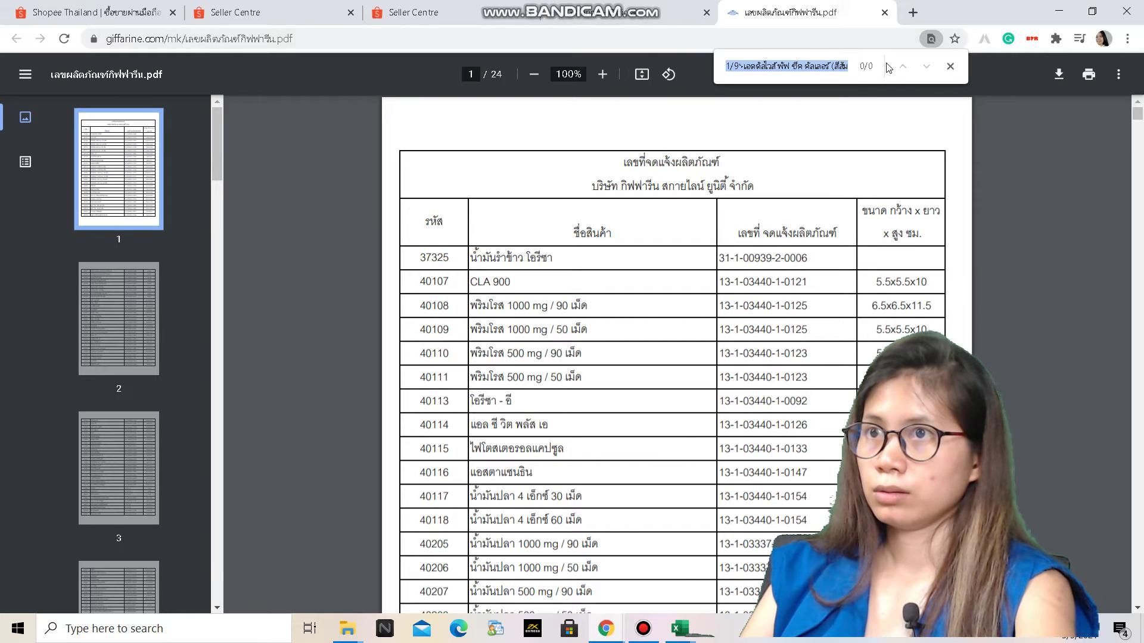
Trim the PDF search text to the English name "Edelweiss Puff Cheek Color".
click(815, 58)
key(ctrl+a)
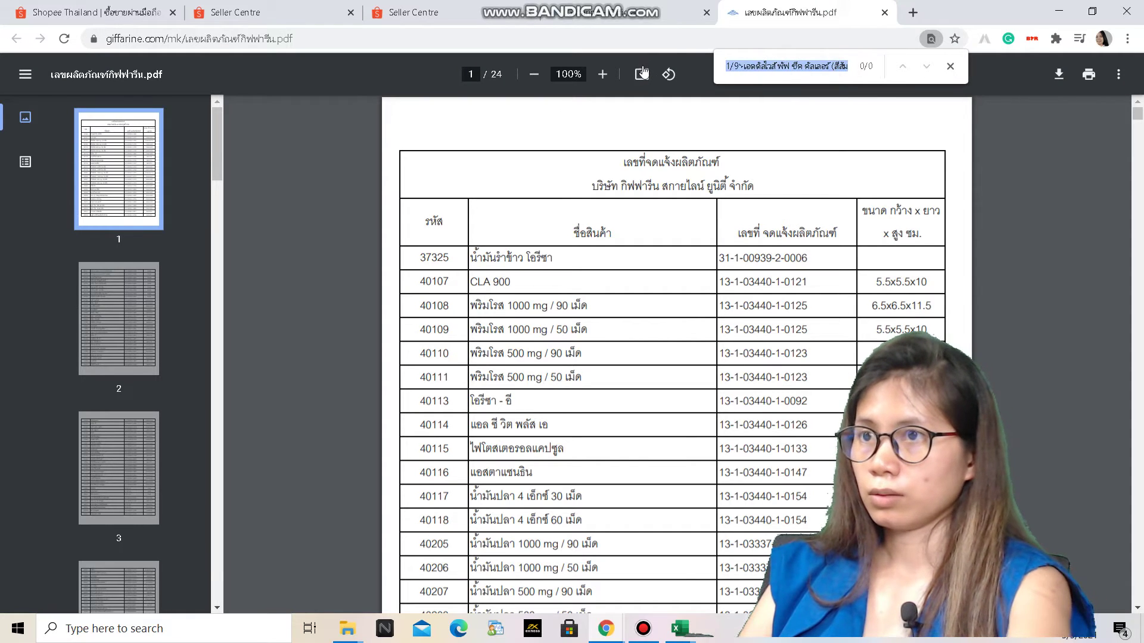
key(ctrl+v)
drag(763, 67, 727, 67)
key(BackSpace)
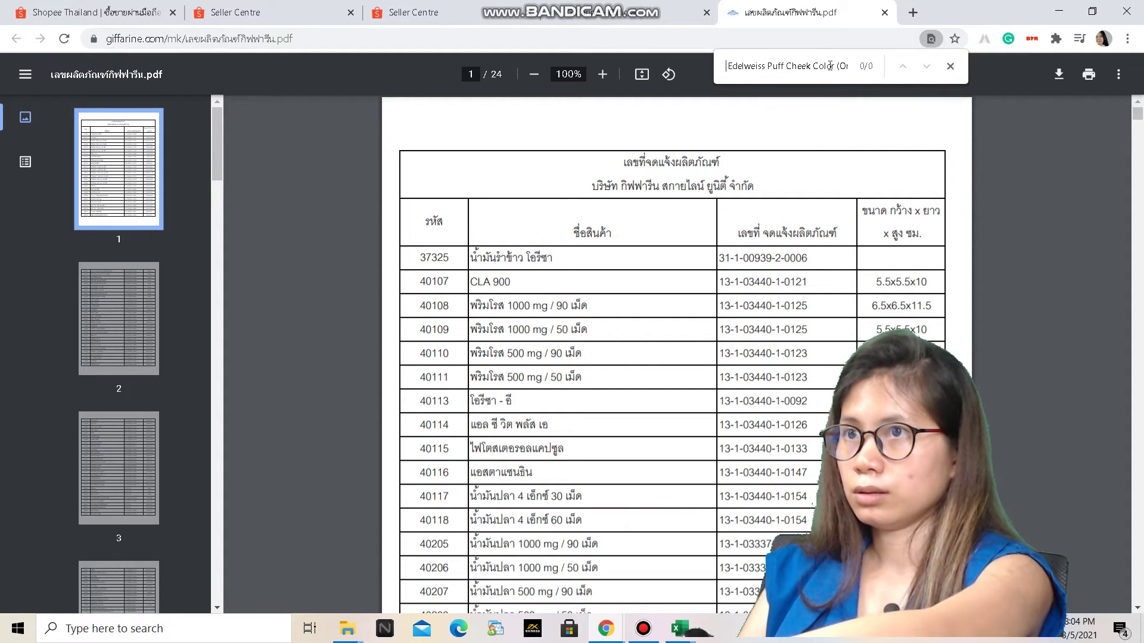
drag(838, 66, 849, 67)
key(BackSpace)
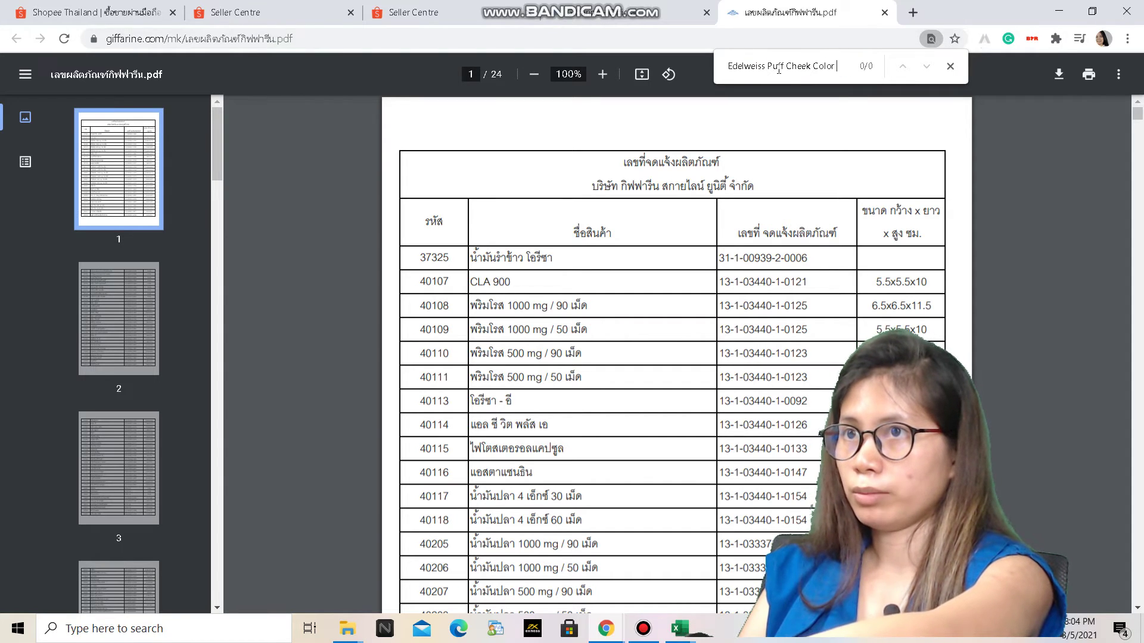
Shorten the PDF search to "Edelweiss Puff" and then to "Edelweiss", and look through the document.
drag(780, 67, 838, 66)
key(BackSpace)
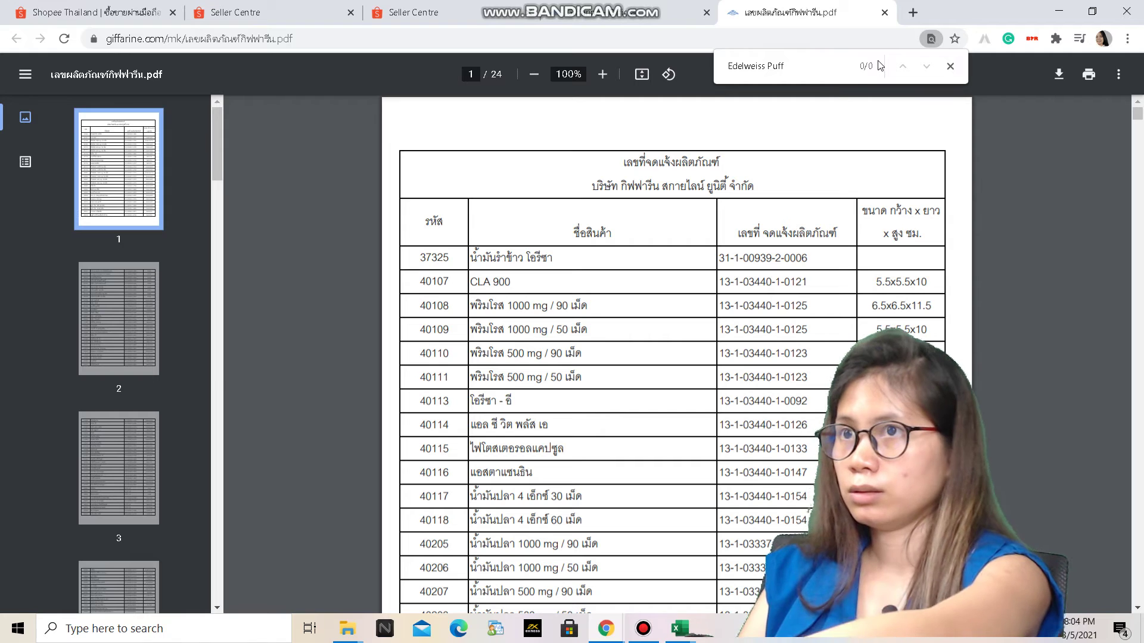
drag(806, 68, 767, 66)
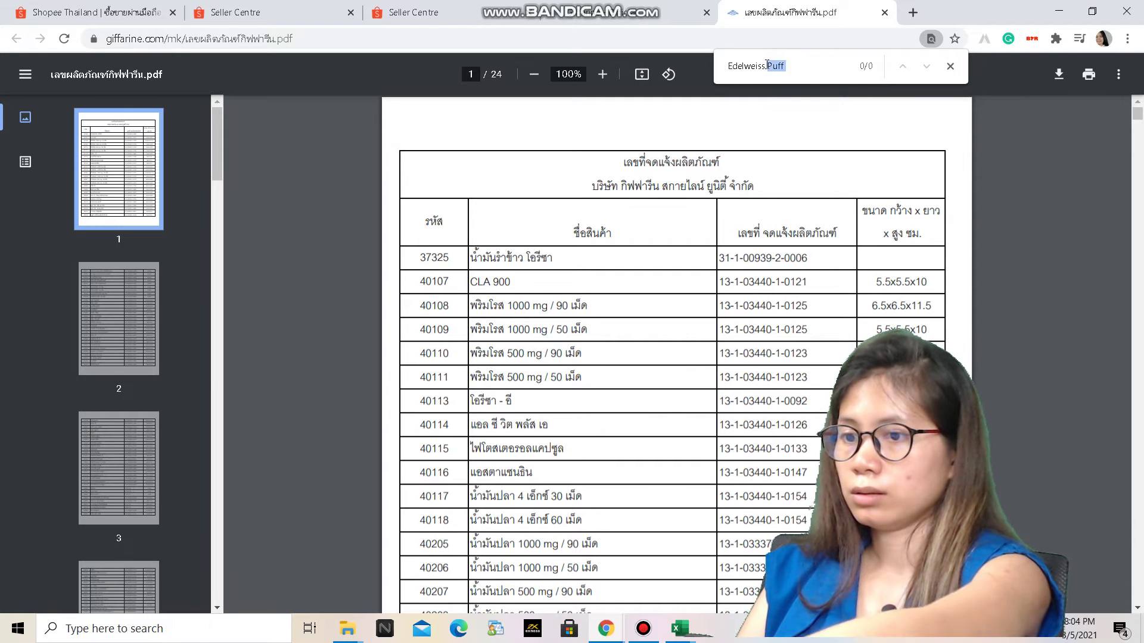
key(BackSpace)
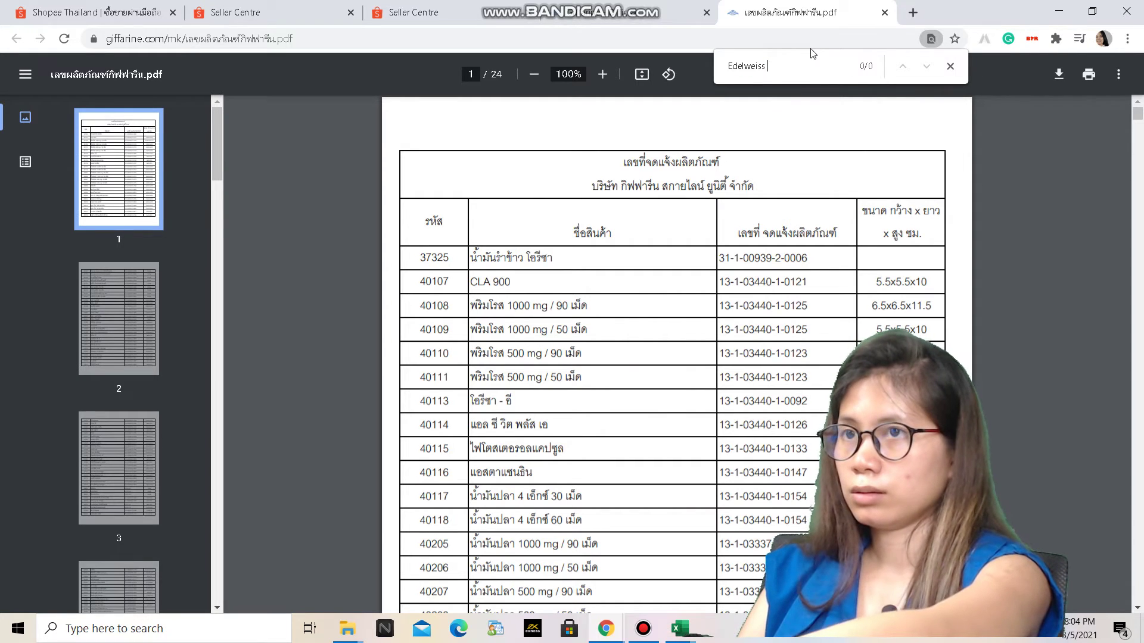
click(816, 68)
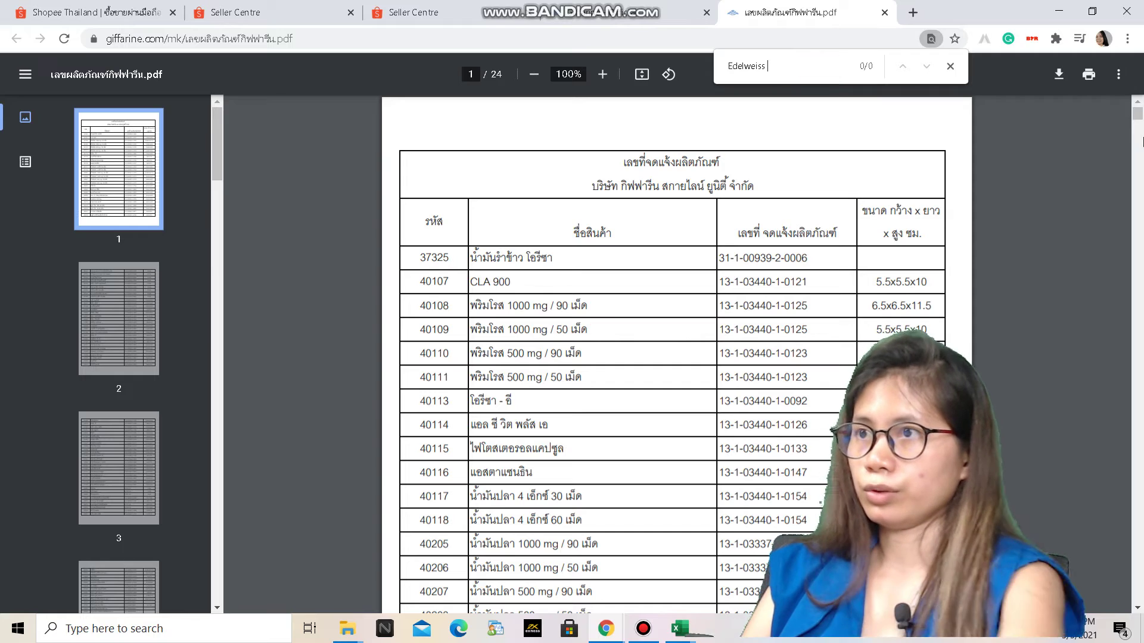
drag(1137, 124, 1137, 189)
key(Home)
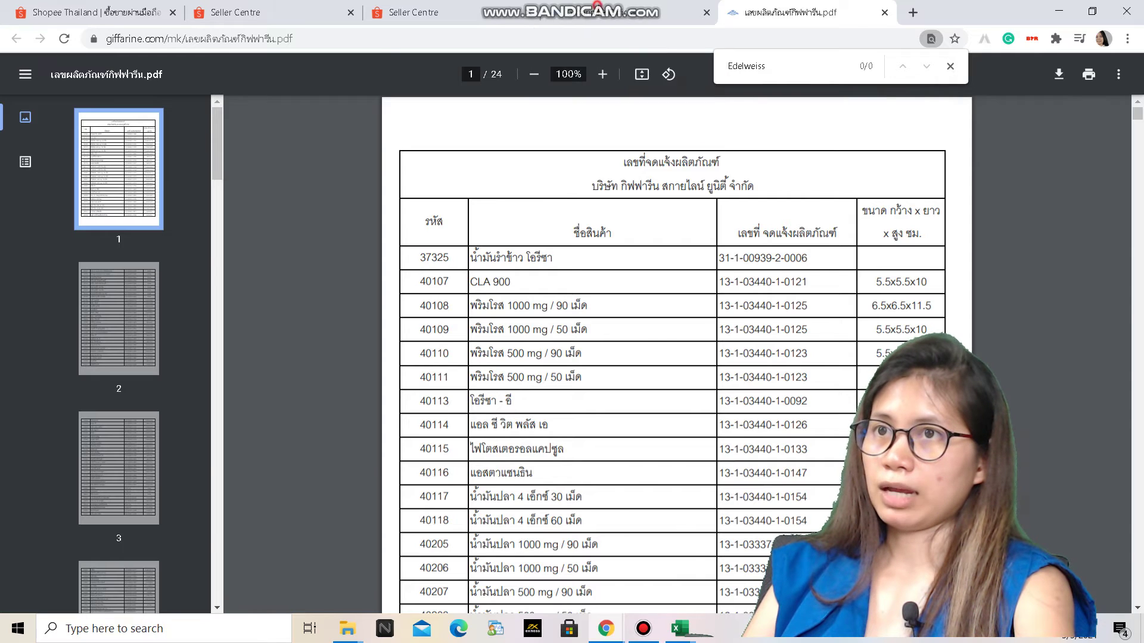
Switch back to the browser window with the unpublished products list and dismiss the prompt about discarding edits.
click(599, 12)
click(441, 12)
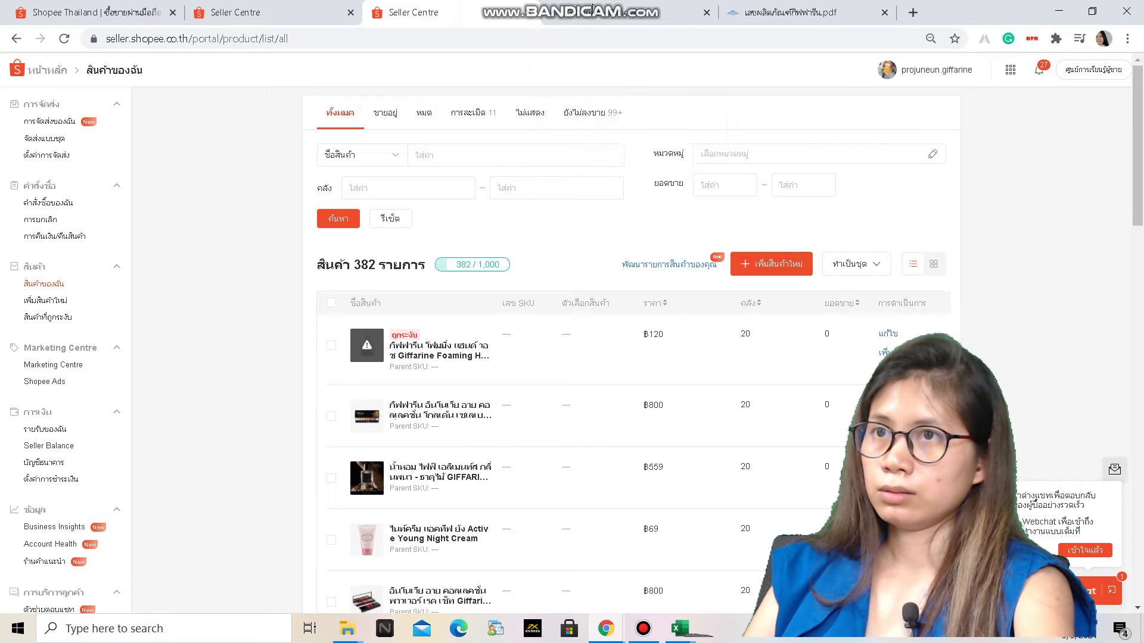
click(280, 11)
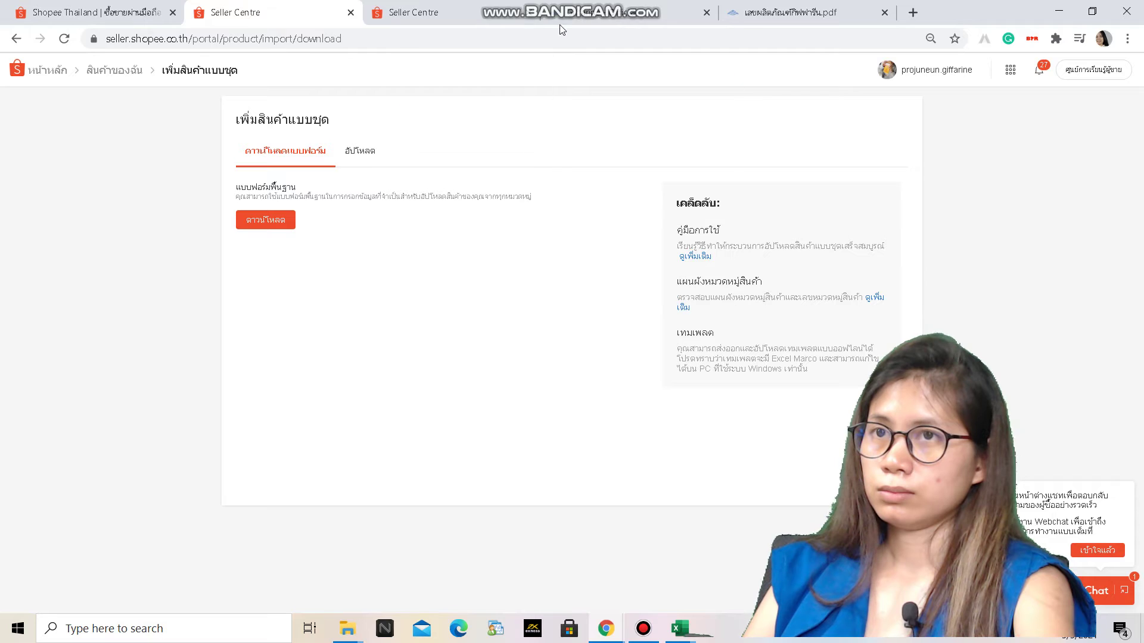
click(90, 12)
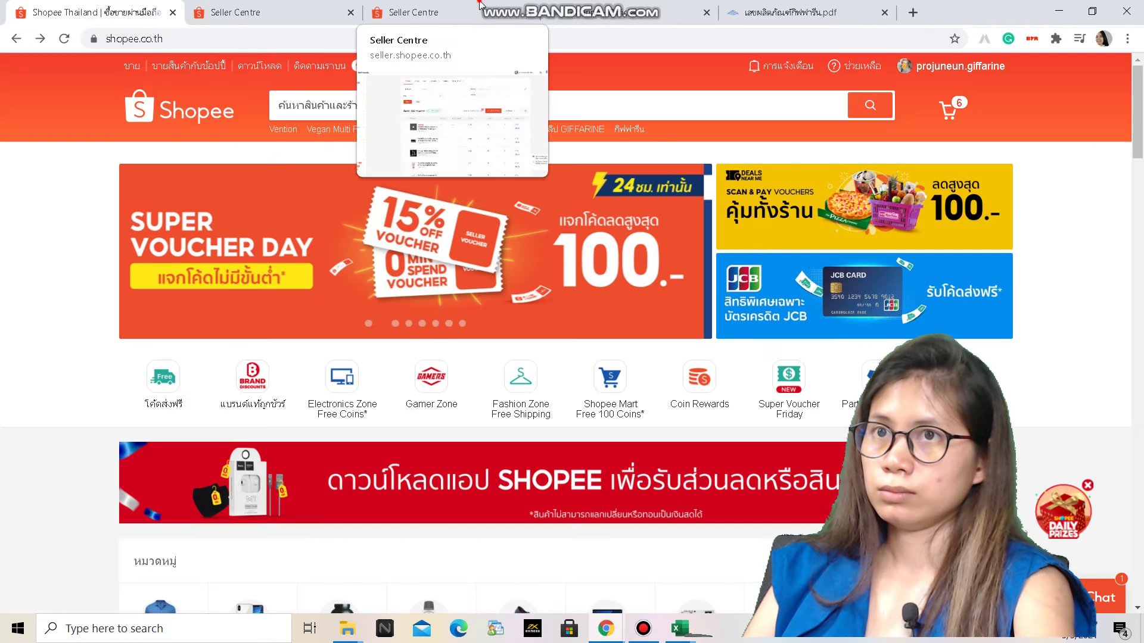
click(442, 12)
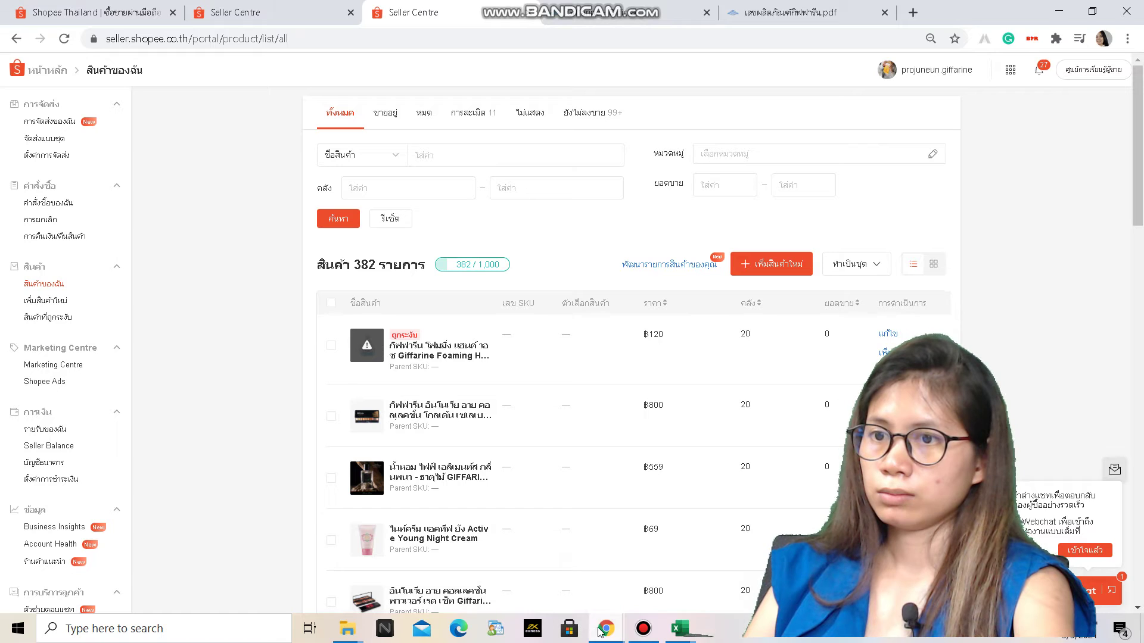
mouse_move(598, 631)
click(745, 548)
click(439, 6)
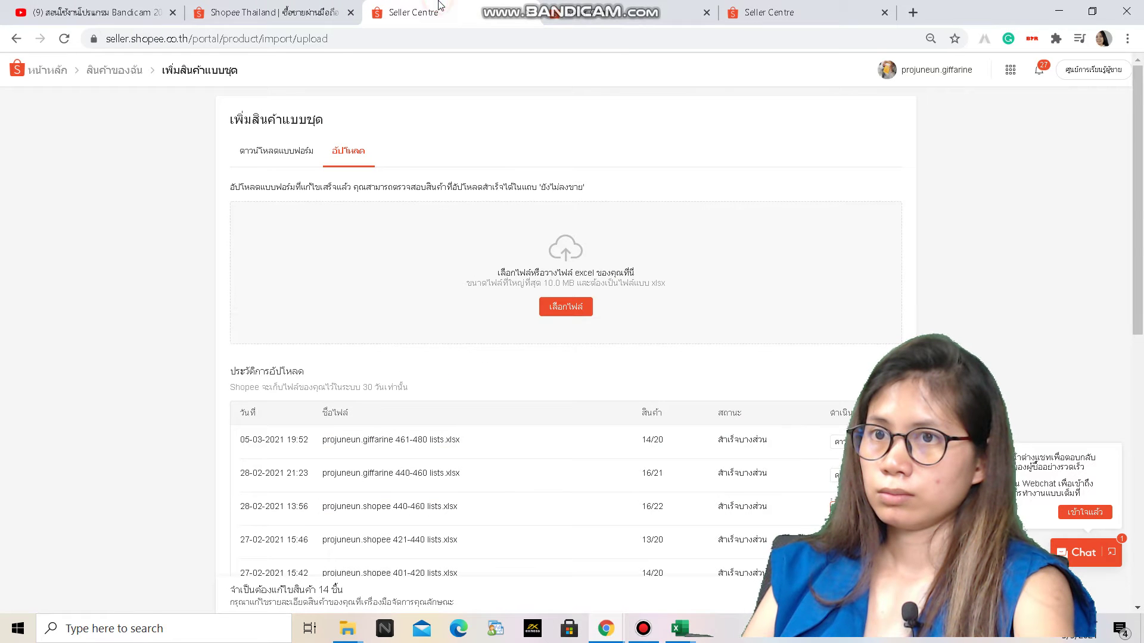
click(643, 15)
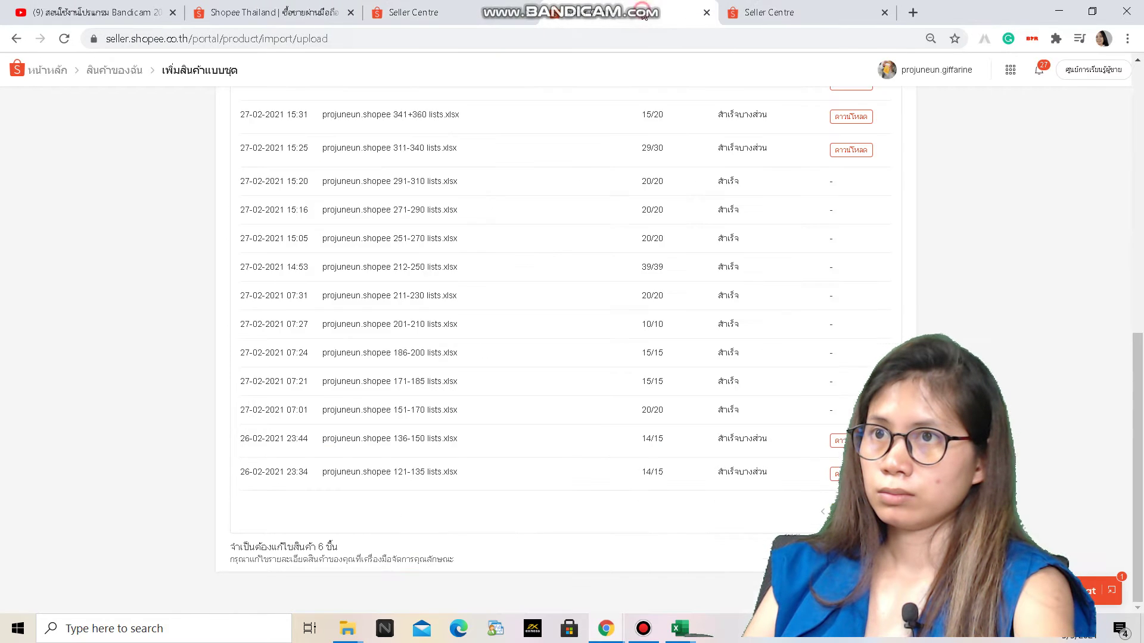
click(755, 7)
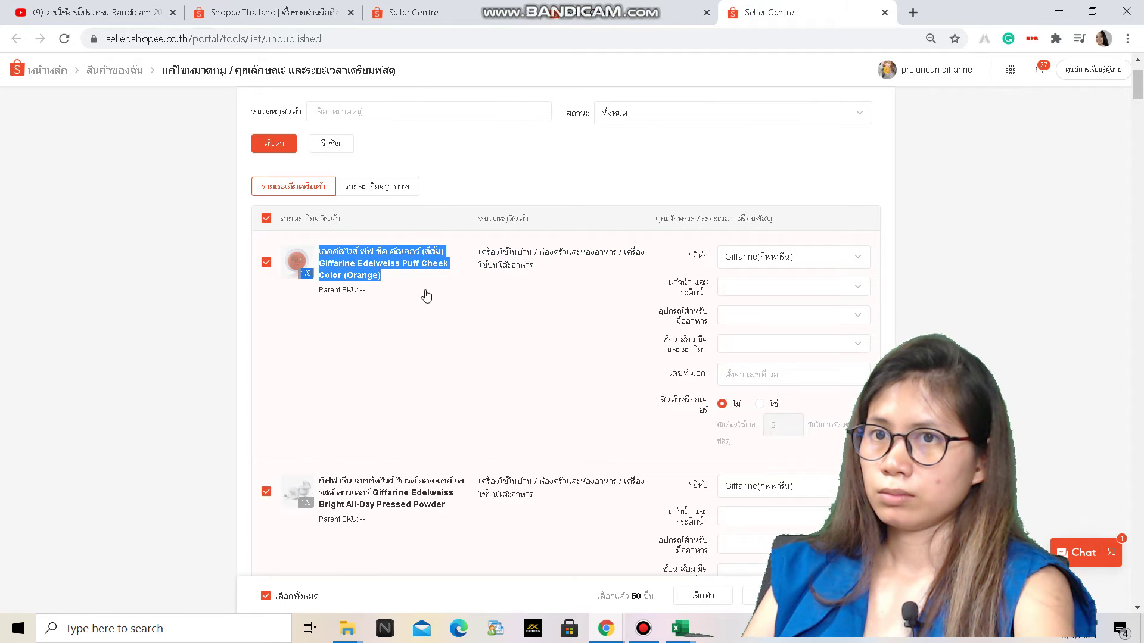
click(425, 262)
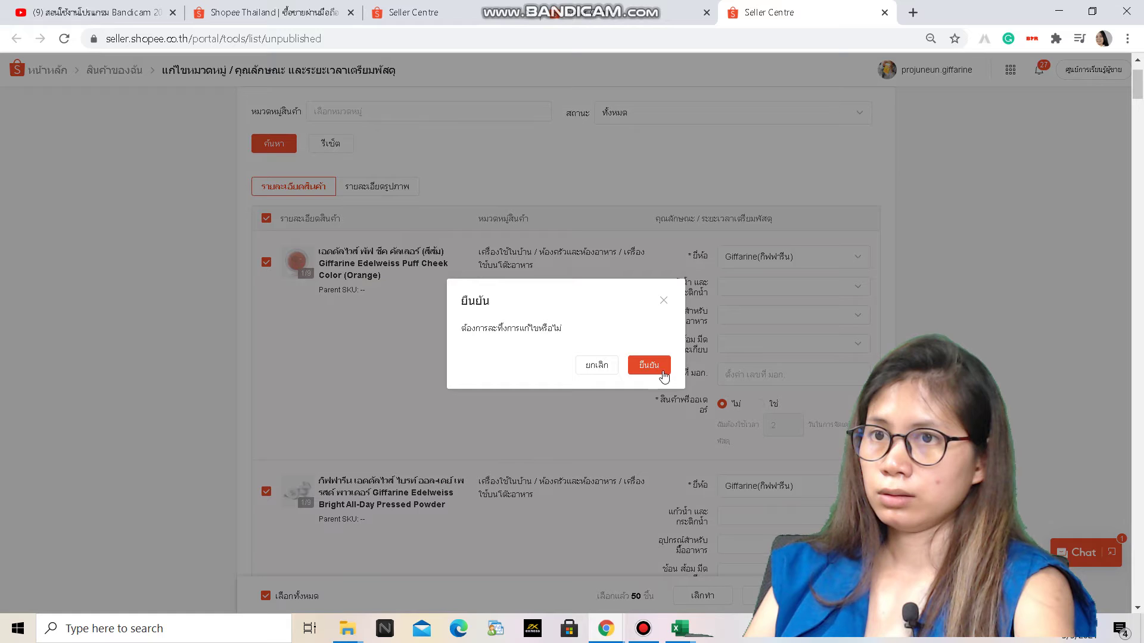
click(663, 302)
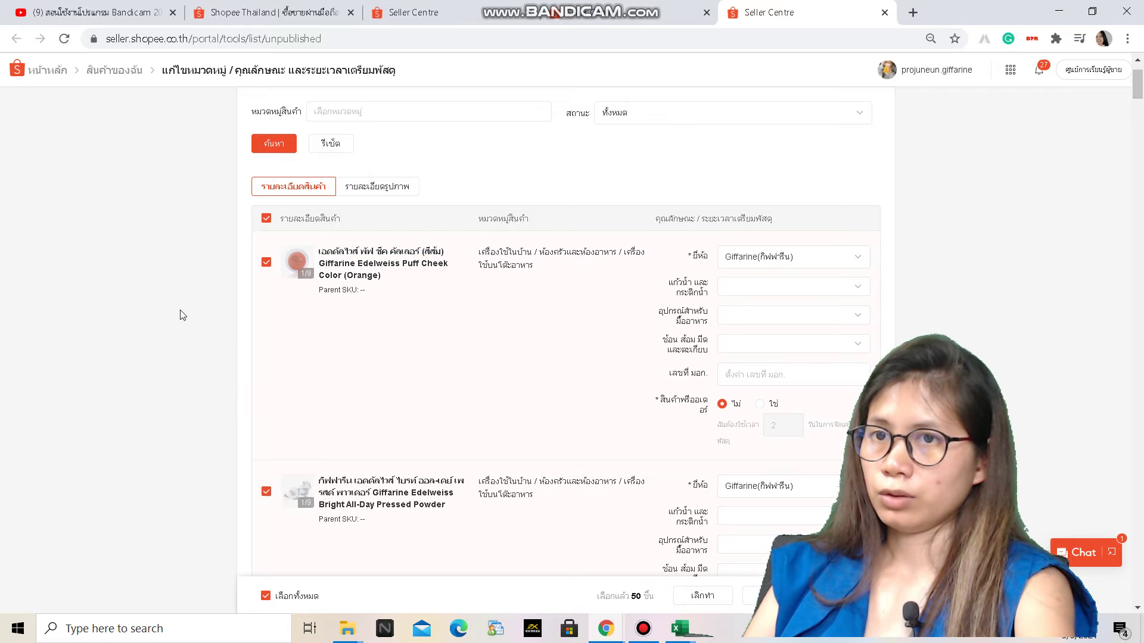
Publish the selected unpublished products, confirming publication of those that are ready.
drag(1139, 94, 1142, 474)
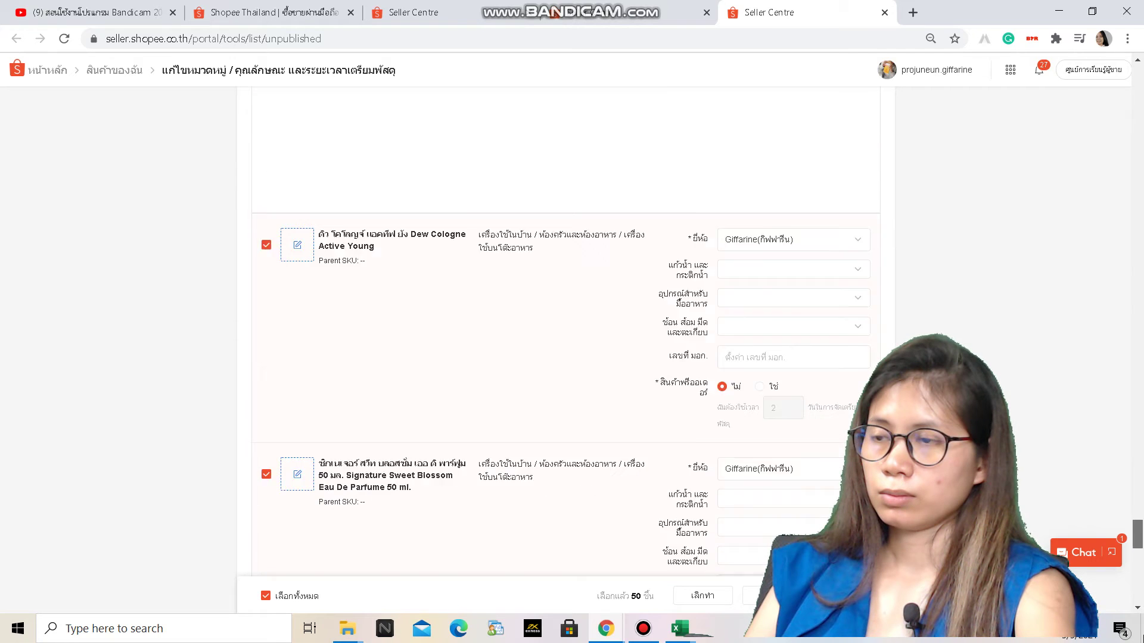
scroll(565, 327, up, 5)
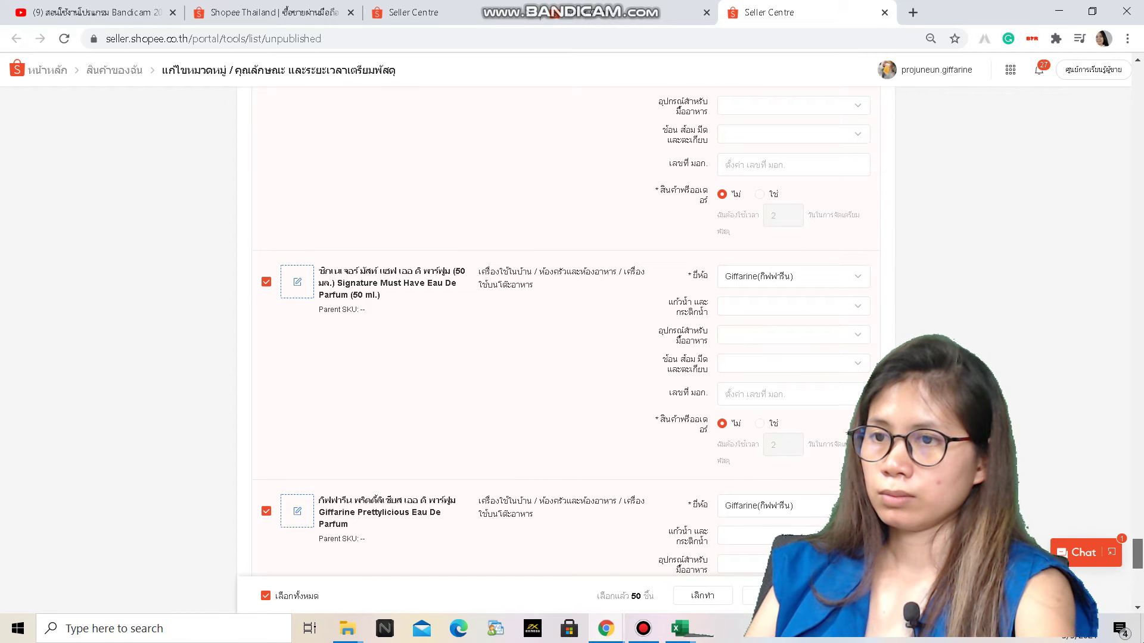
click(1088, 18)
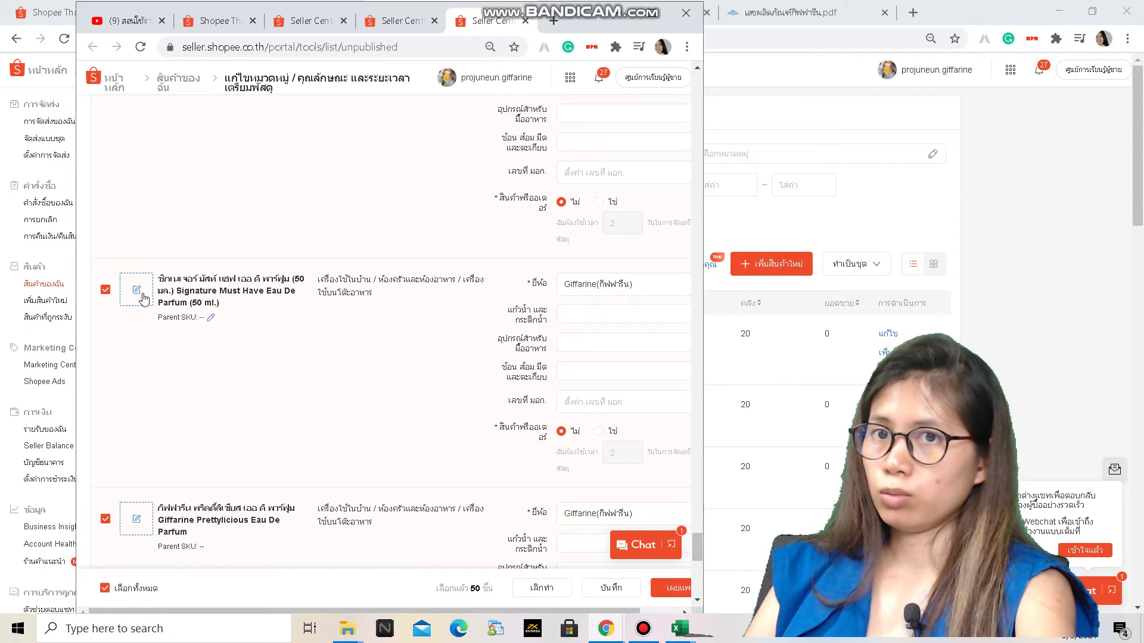
click(679, 589)
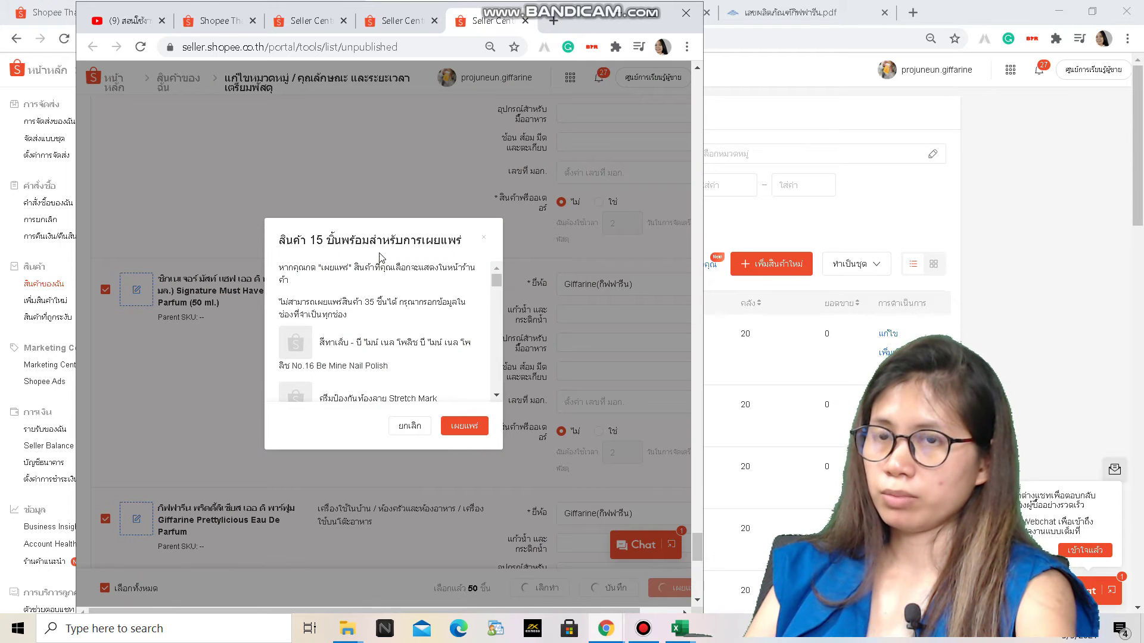
click(464, 425)
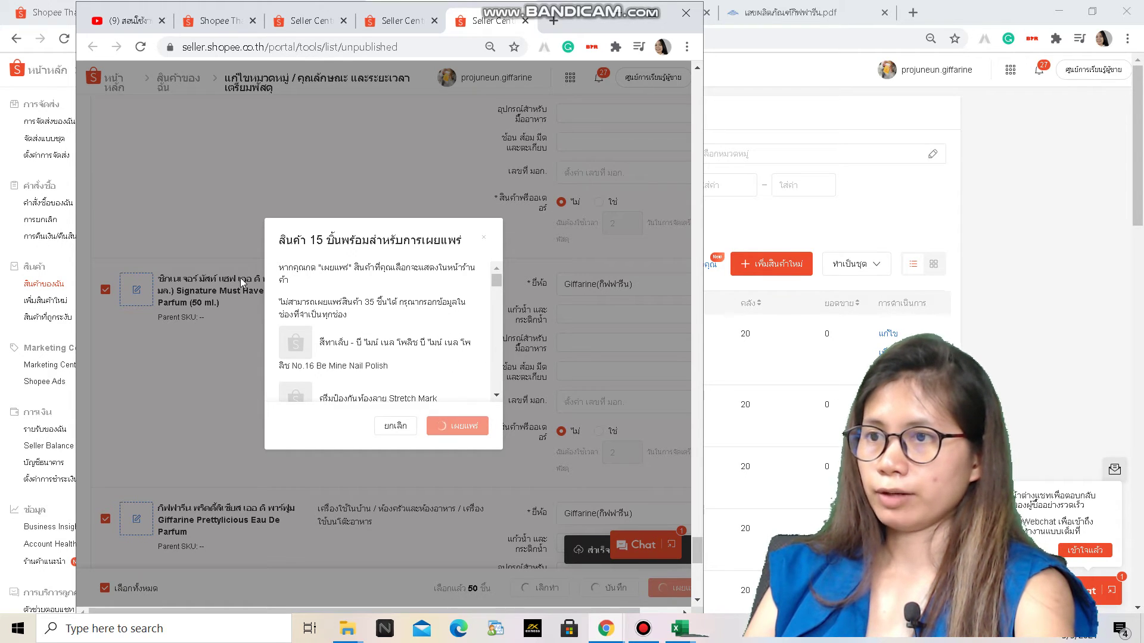
Maximize the product list window, check the published products list and return to the unpublished list.
click(632, 631)
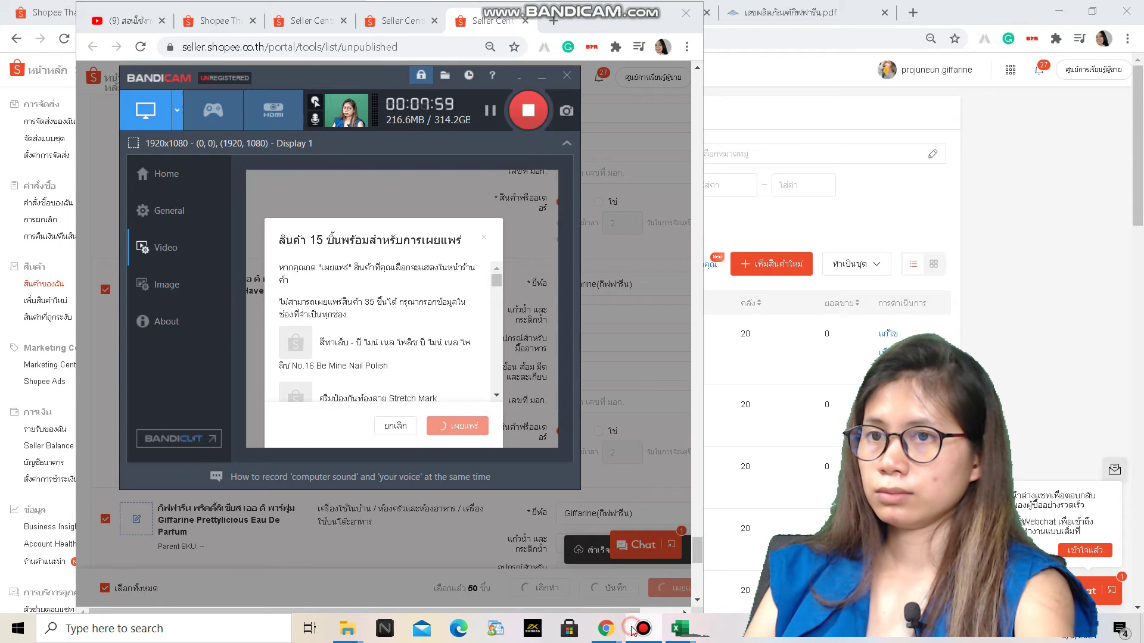
click(632, 630)
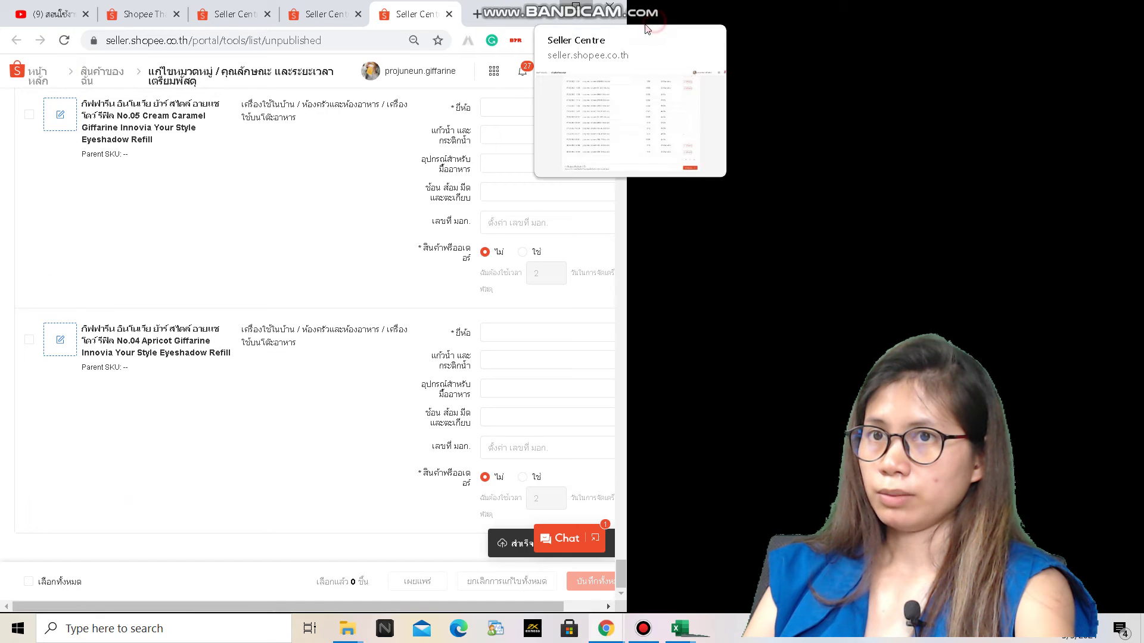
double_click(655, 26)
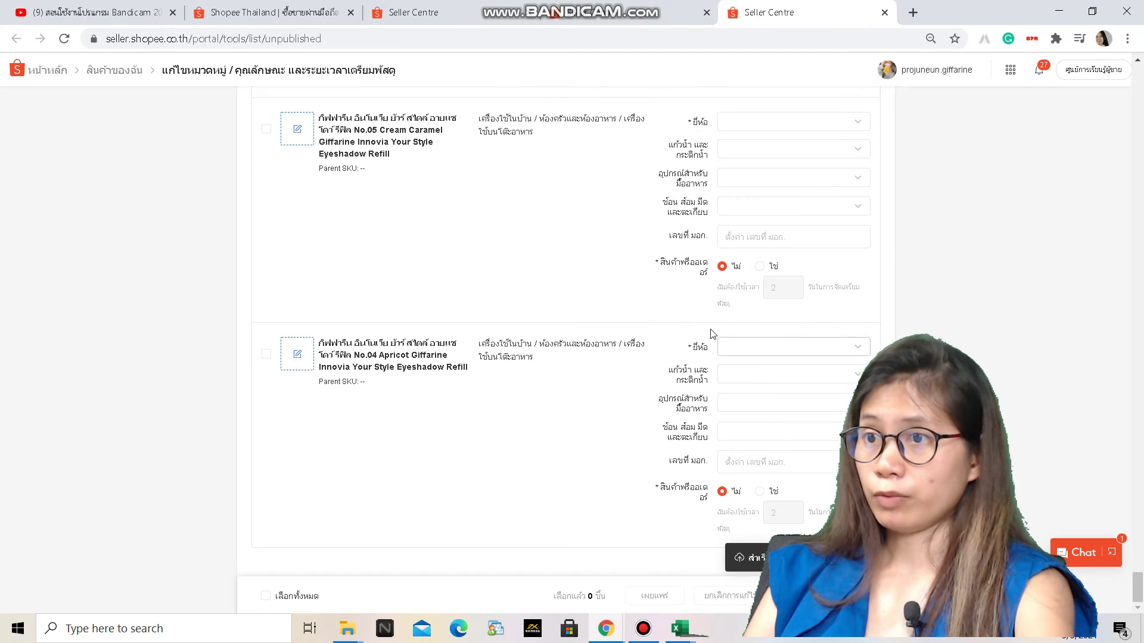
scroll(512, 439, up, 10)
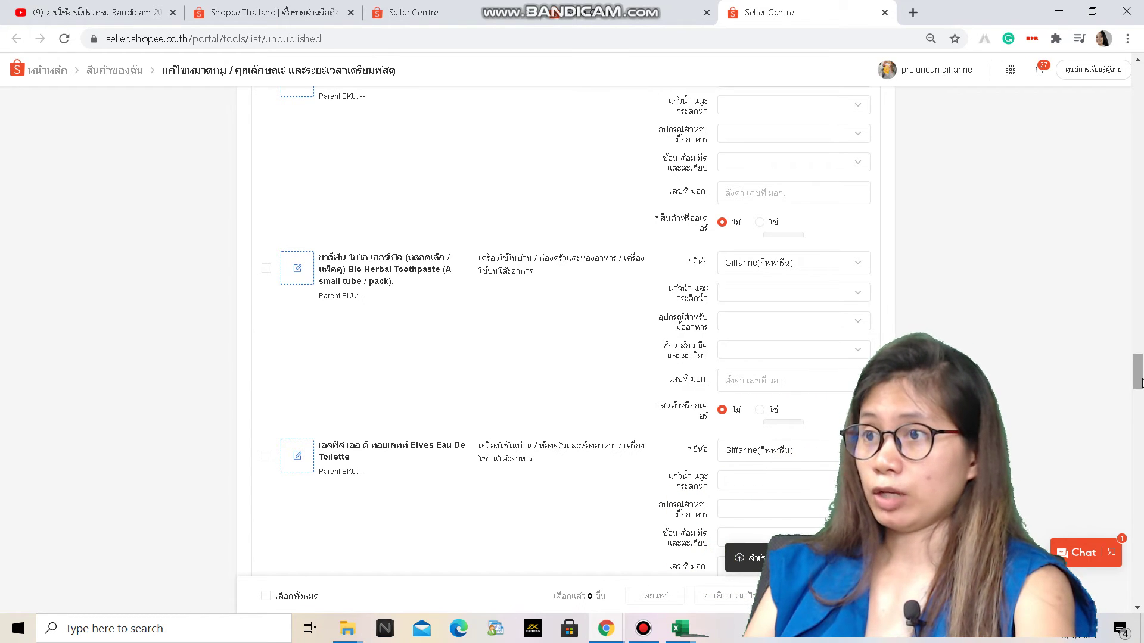
scroll(1141, 262, up, 3)
key(F5)
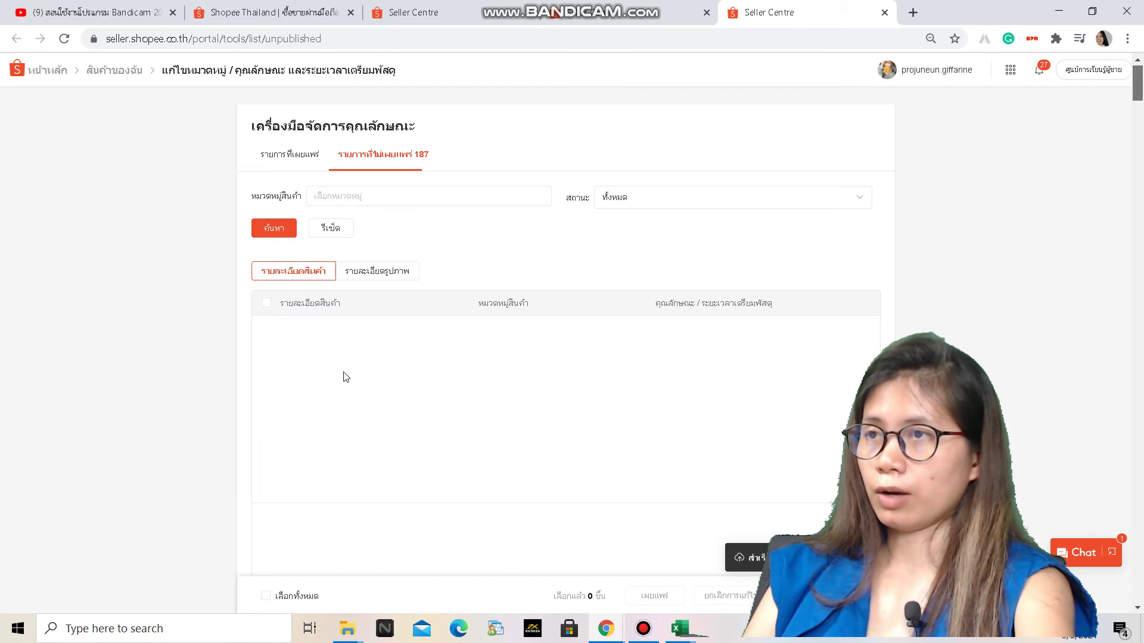
click(292, 155)
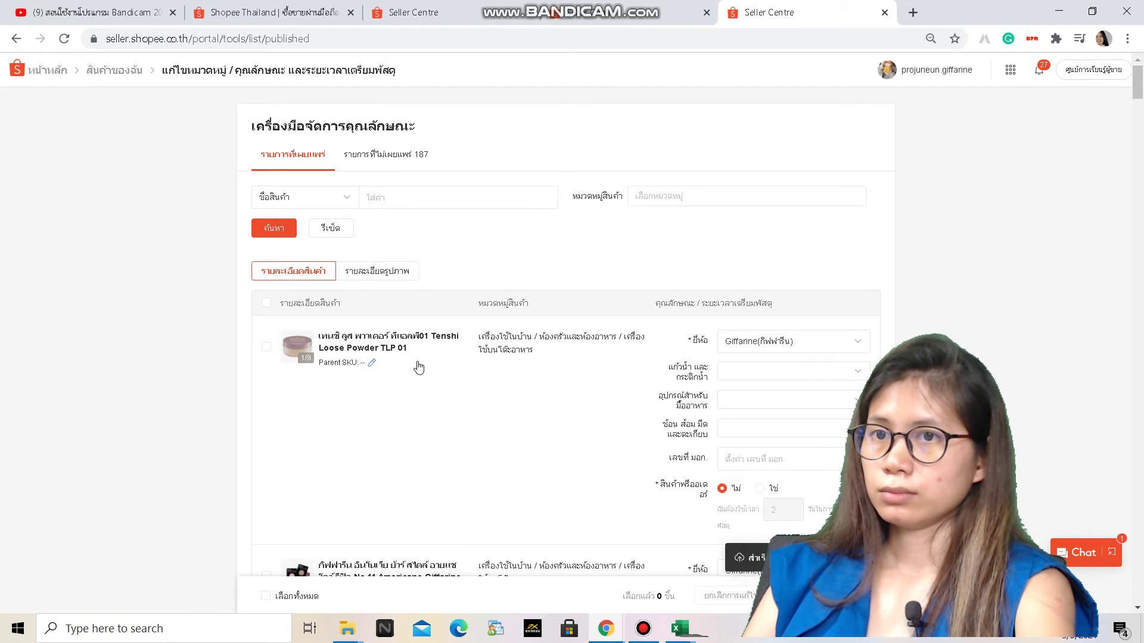
click(385, 156)
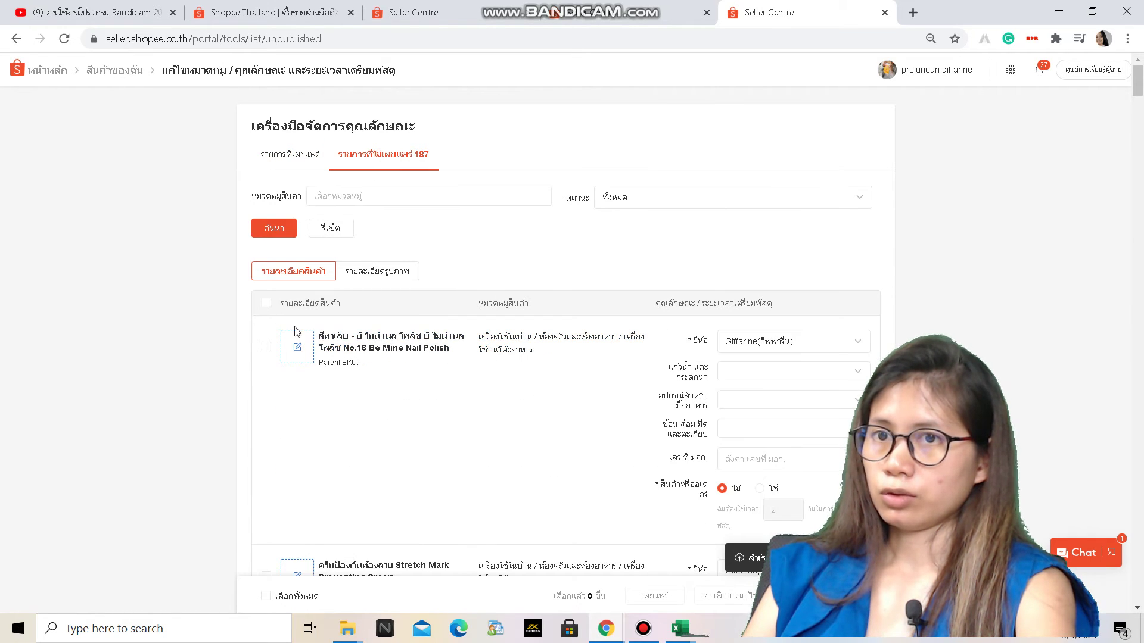
Open the detail page of the unpublished product "Stretch Mark Preventing Cream" and review its information.
mouse_move(1134, 105)
mouse_down()
mouse_move(1136, 143)
mouse_move(1141, 96)
mouse_move(1139, 108)
mouse_up()
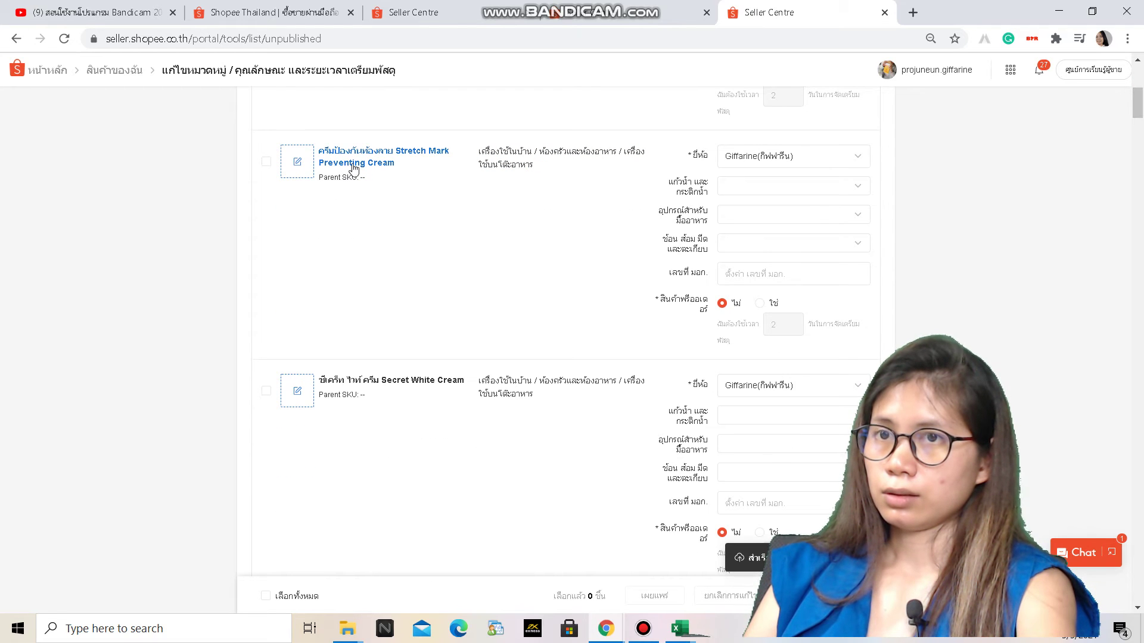
click(371, 177)
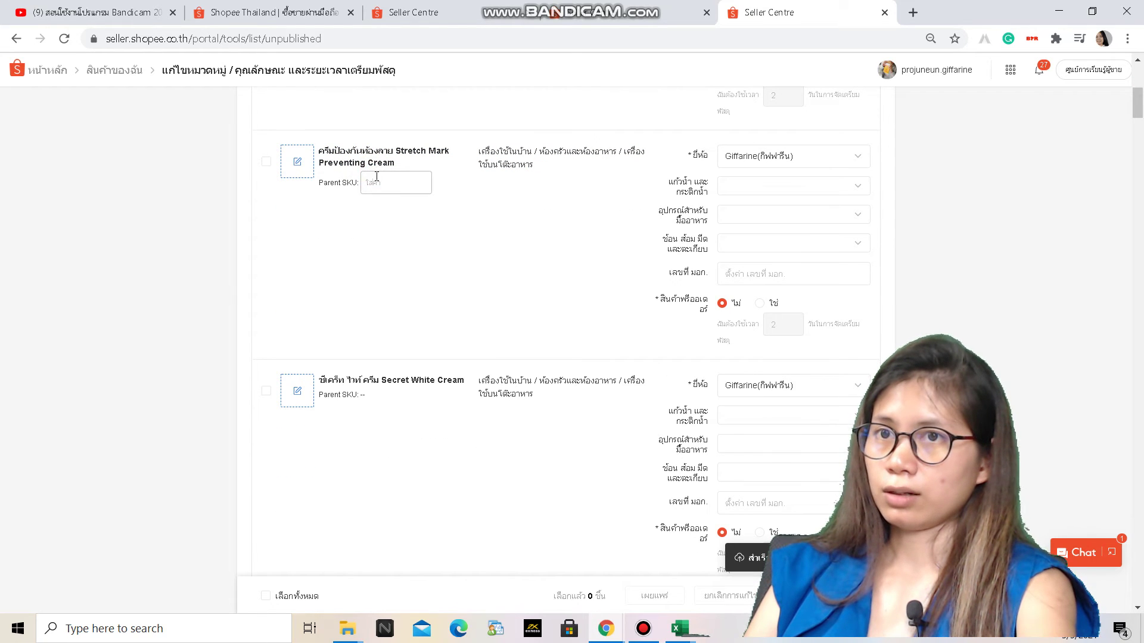
click(291, 152)
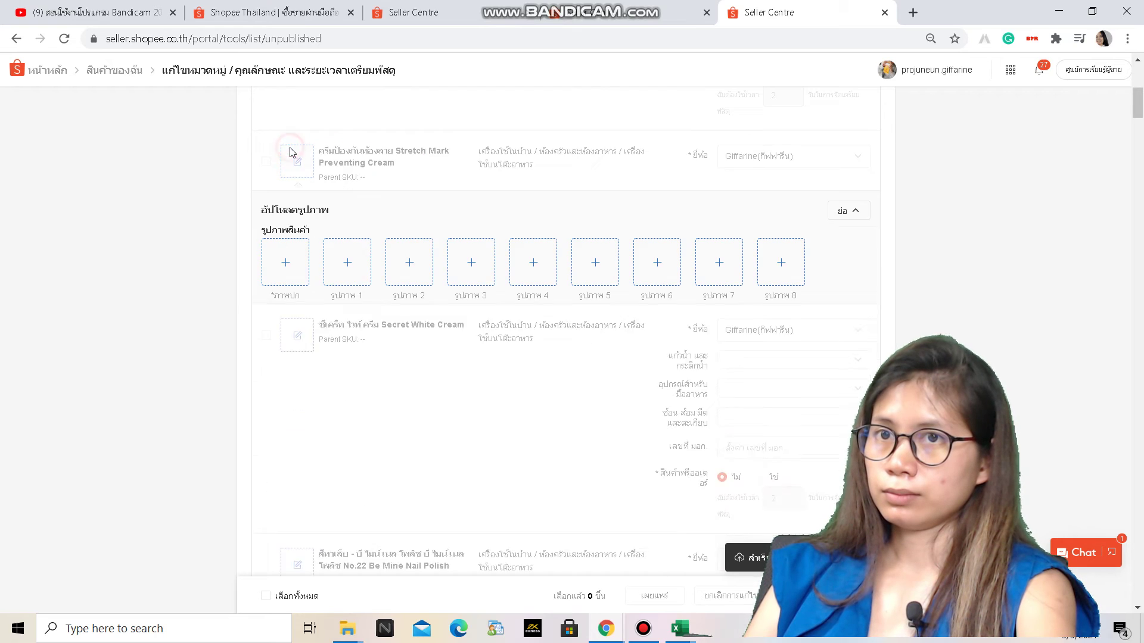
click(291, 152)
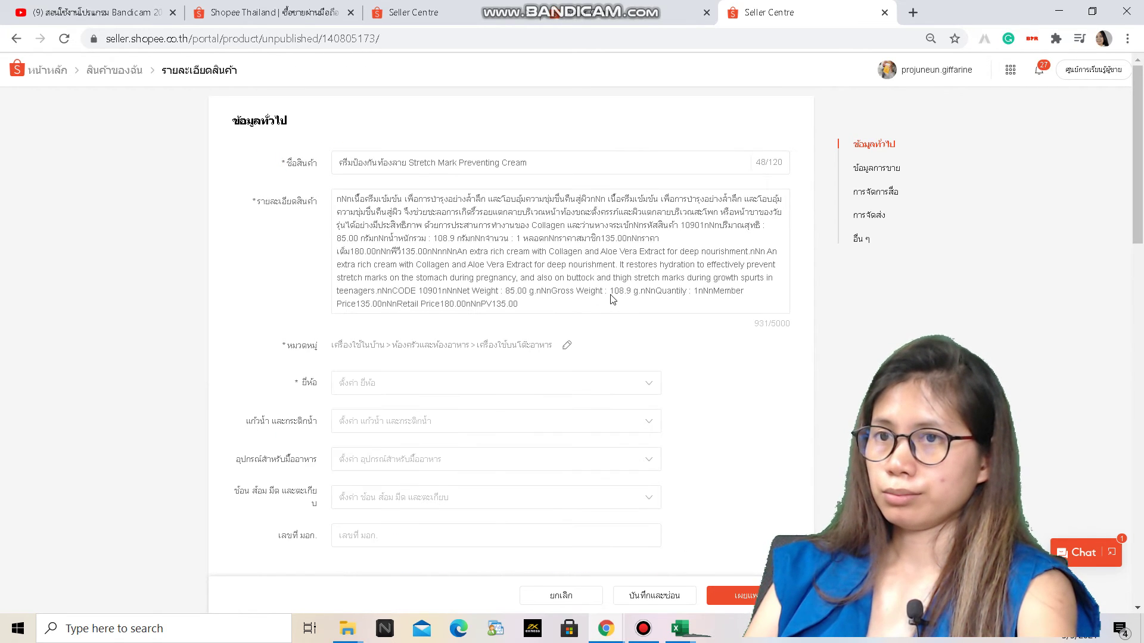
mouse_move(1141, 144)
mouse_down()
mouse_move(1143, 434)
mouse_move(1142, 140)
mouse_up()
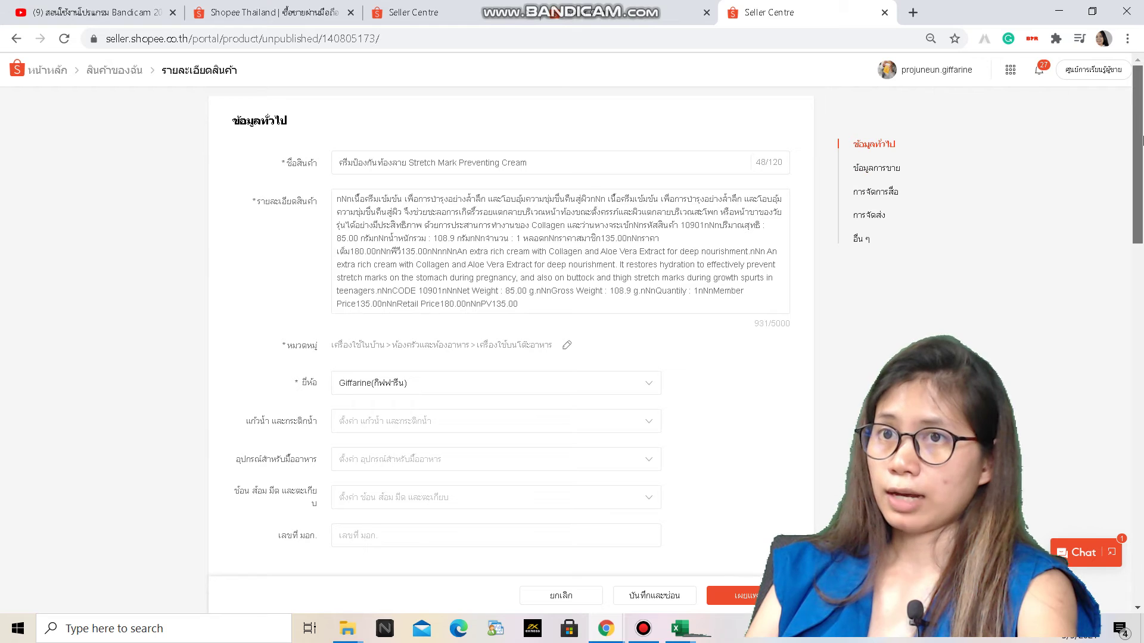
Copy the product's full Thai and English name and search Google for it from the Giffarine website's tab.
drag(538, 162, 383, 159)
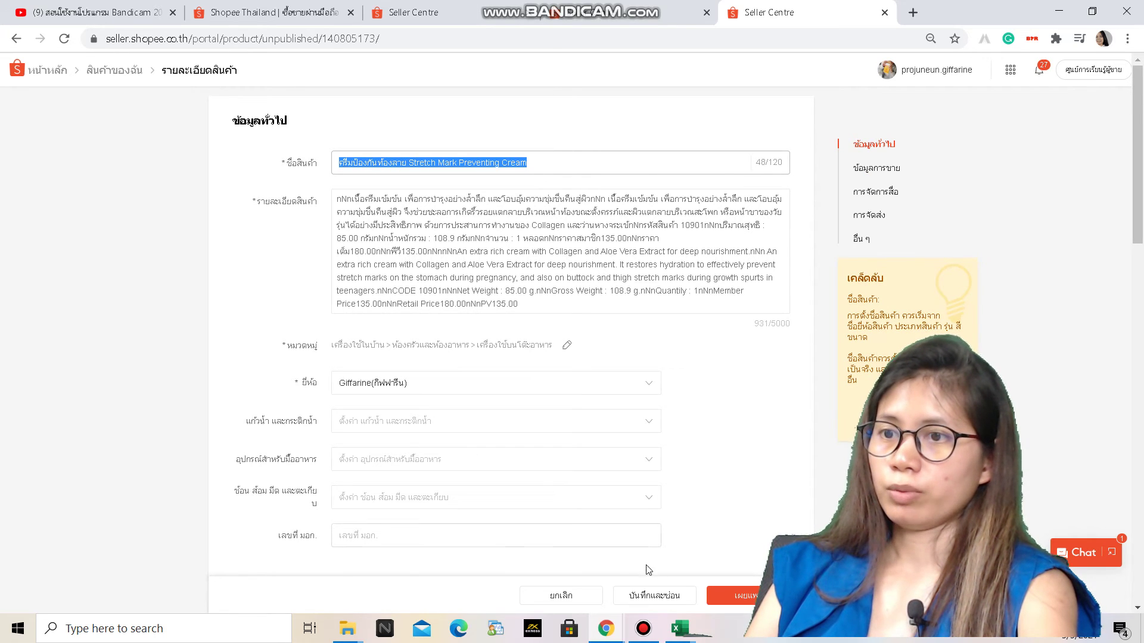
click(613, 629)
click(568, 596)
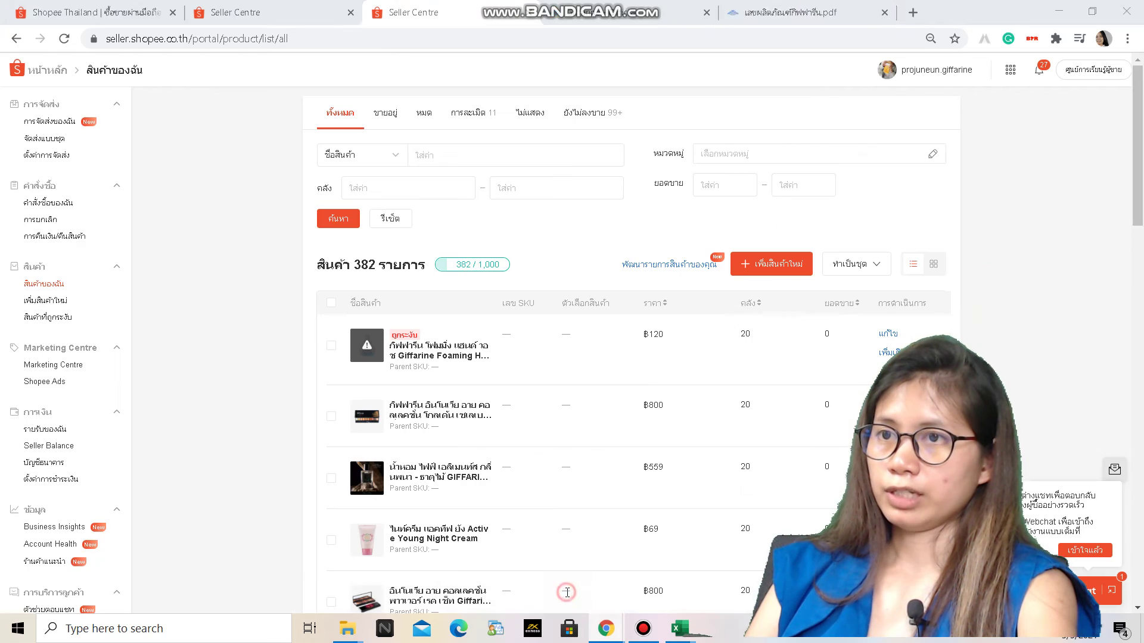
click(625, 13)
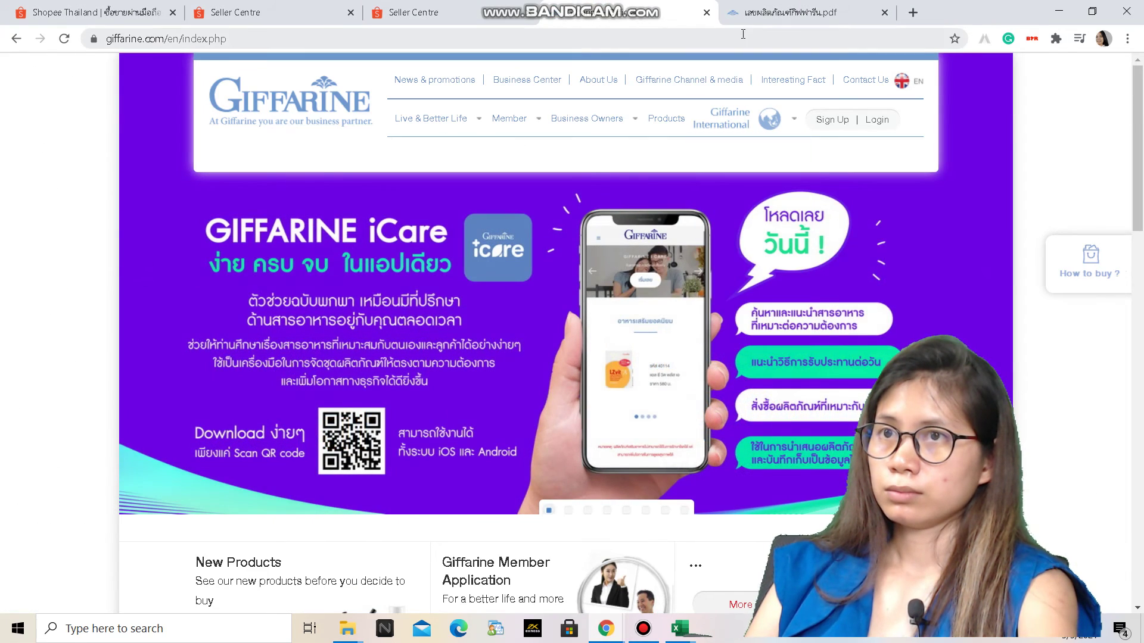
click(742, 35)
text(ครีมป้องกันท้องลาย Stretch Mark Preventing Cream)
key(Return)
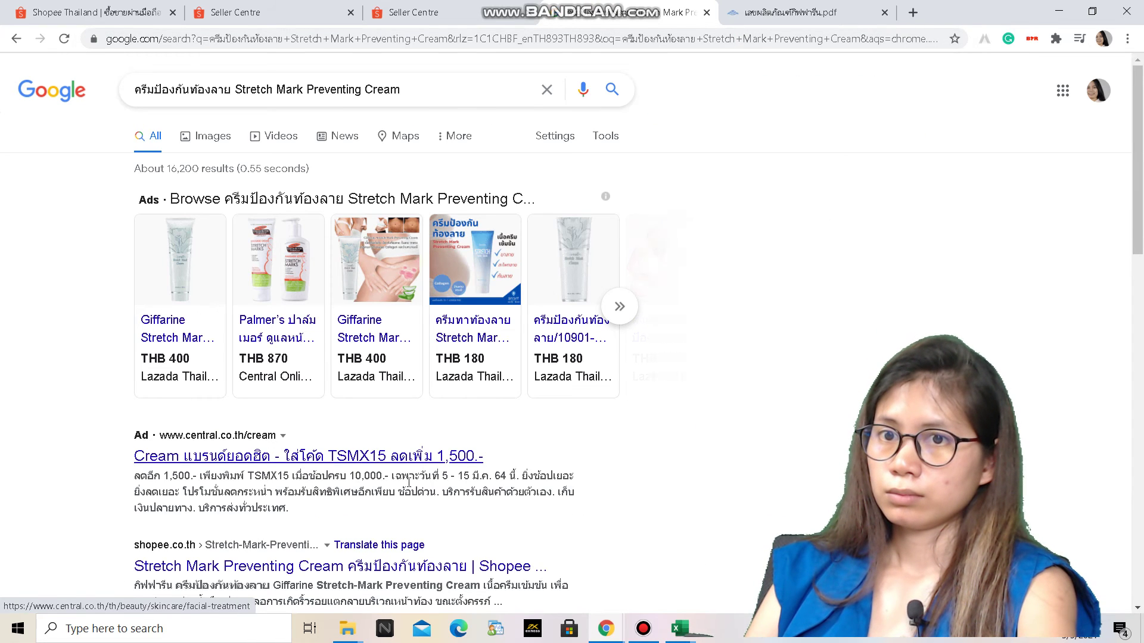
mouse_move(1143, 123)
mouse_down()
mouse_move(1143, 476)
mouse_move(1142, 124)
mouse_up()
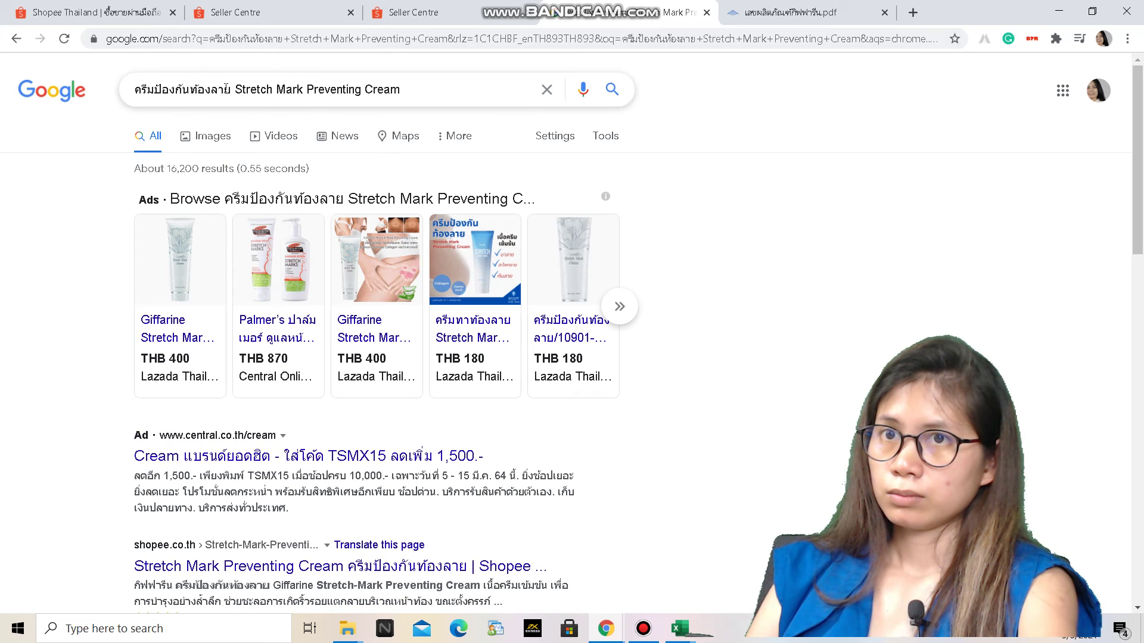
Remove the Thai part from the Google query, search for "Stretch Mark Preventing Cream" and look through the results.
drag(109, 83, 108, 83)
key(ctrl+c)
key(BackSpace)
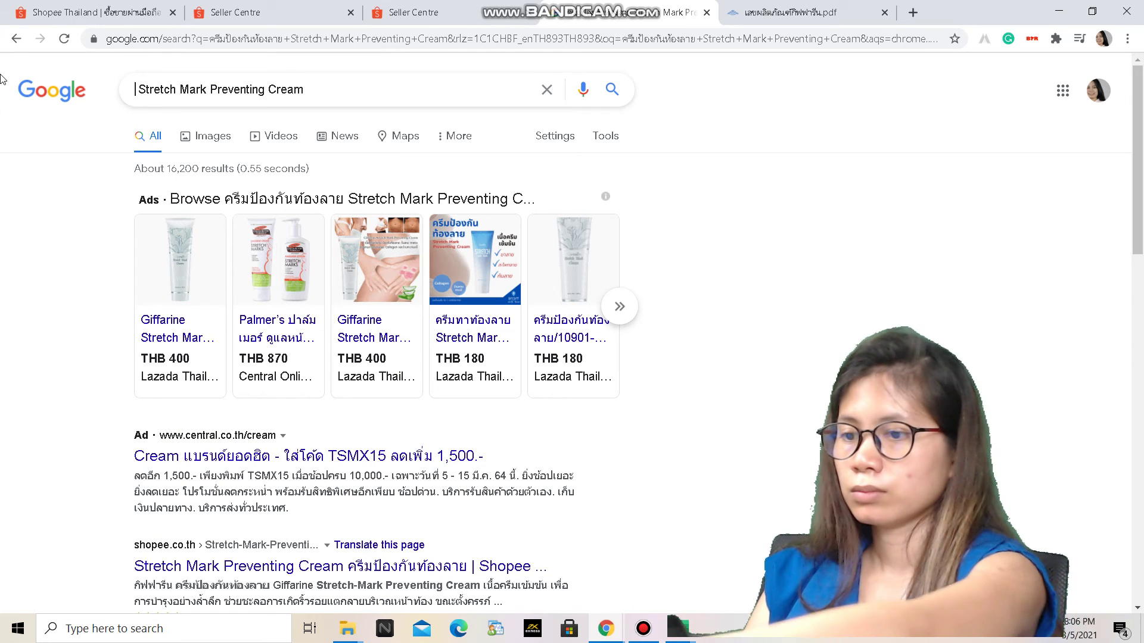
key(Return)
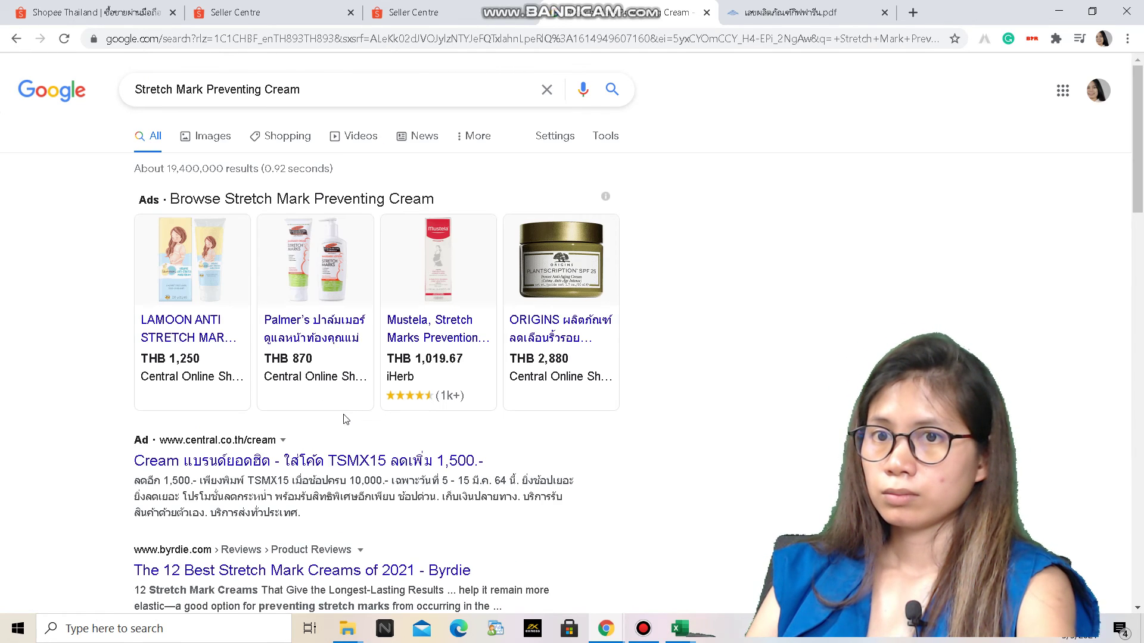
scroll(1141, 435, down, 10)
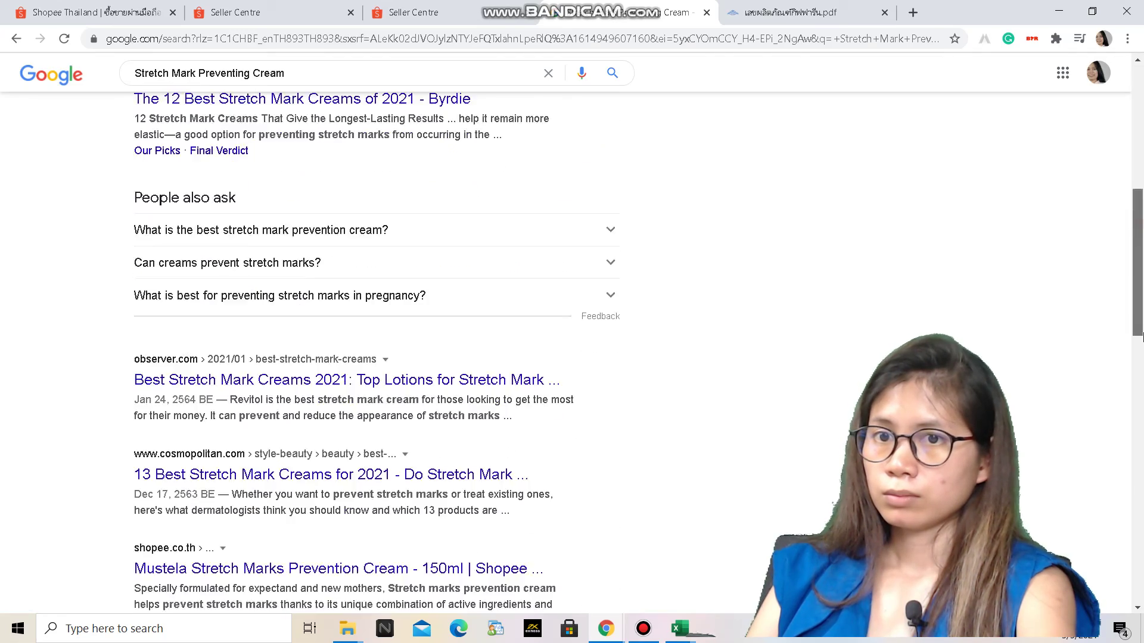
scroll(1141, 436, down, 10)
scroll(1141, 436, up, 20)
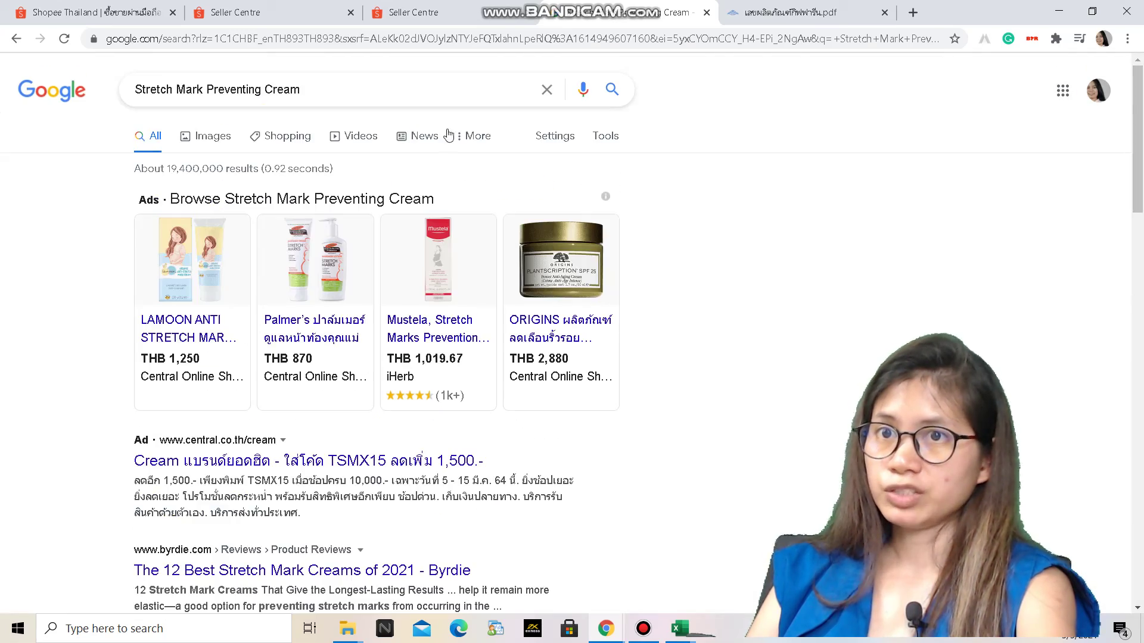
Search Google for "ครีมป้องกันท้องลาย Stretch Mark Preventing Cream" and look through the results for Giffarine product pages.
drag(339, 88, 1, 80)
key(Home)
key(ctrl+v)
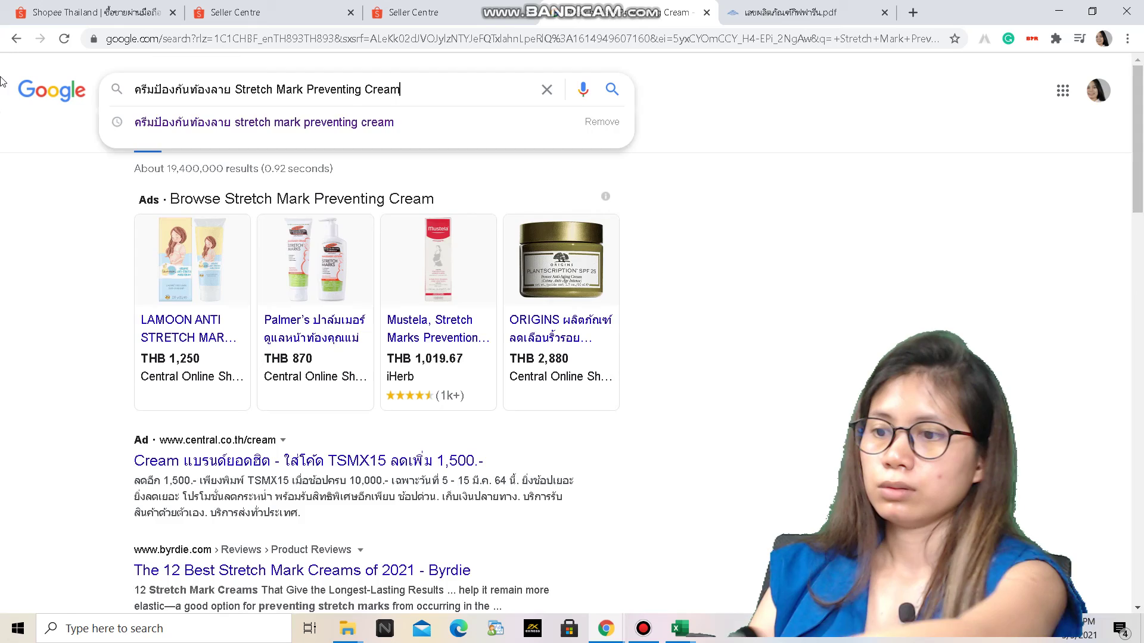
key(Return)
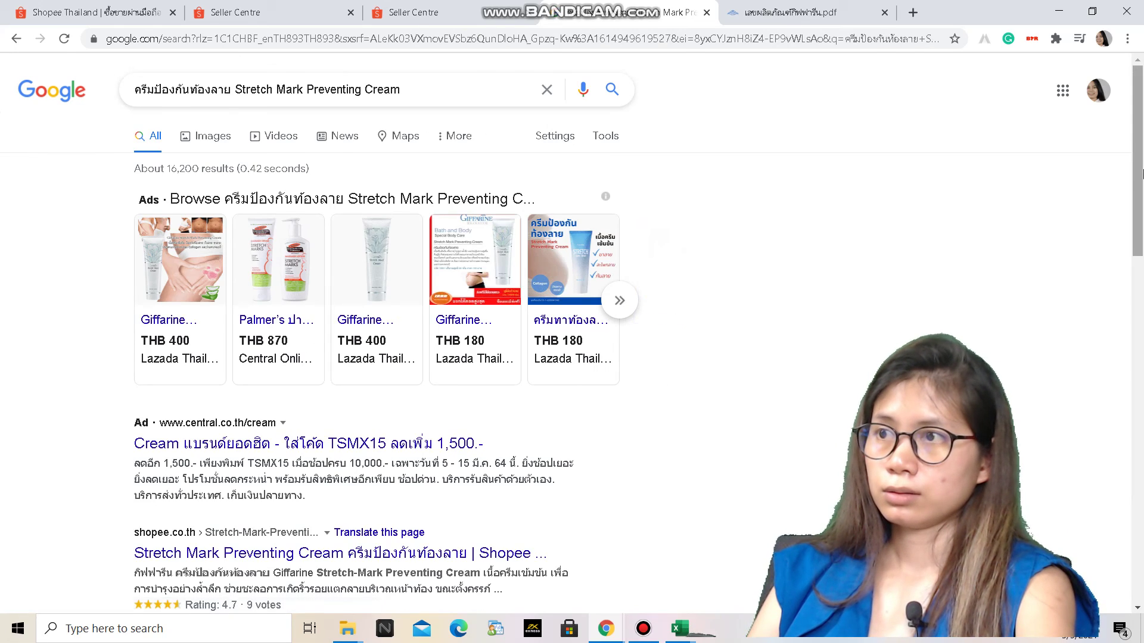
scroll(1142, 258, down, 4)
drag(1142, 257, 1142, 360)
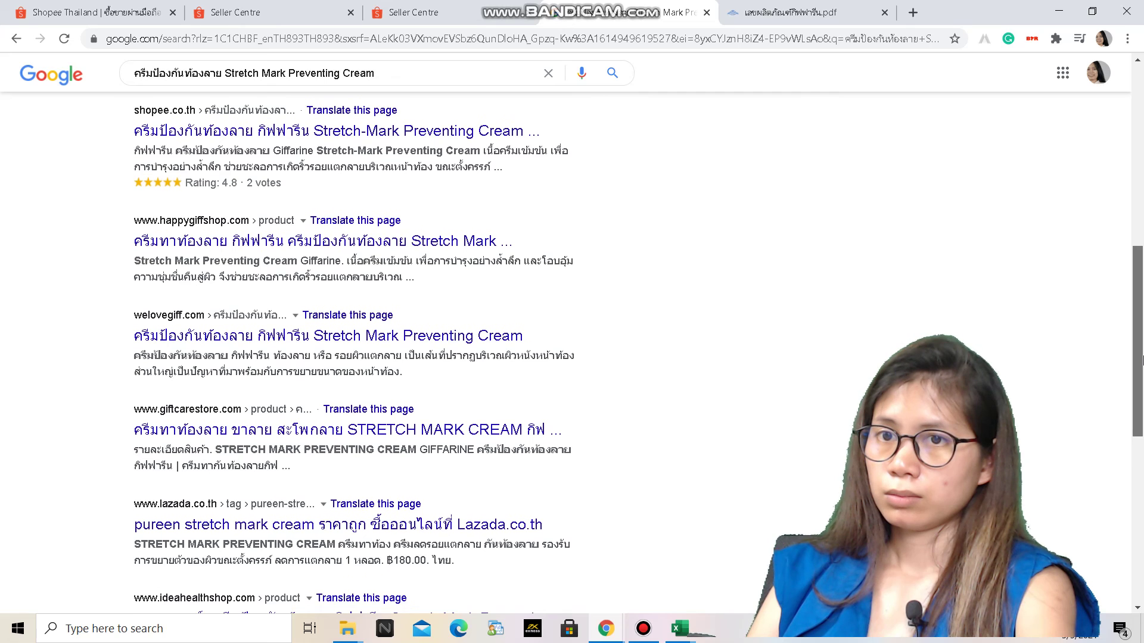
Check the giftcarestore.com page for the Giffarine stretch mark cream and return to the Google results.
click(445, 432)
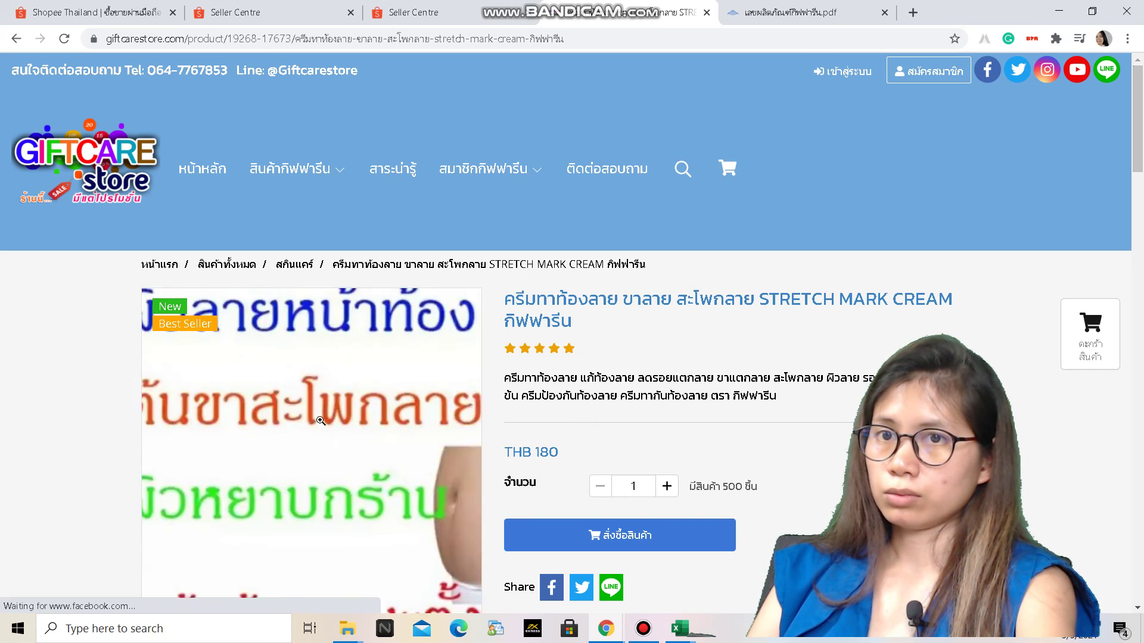
click(16, 39)
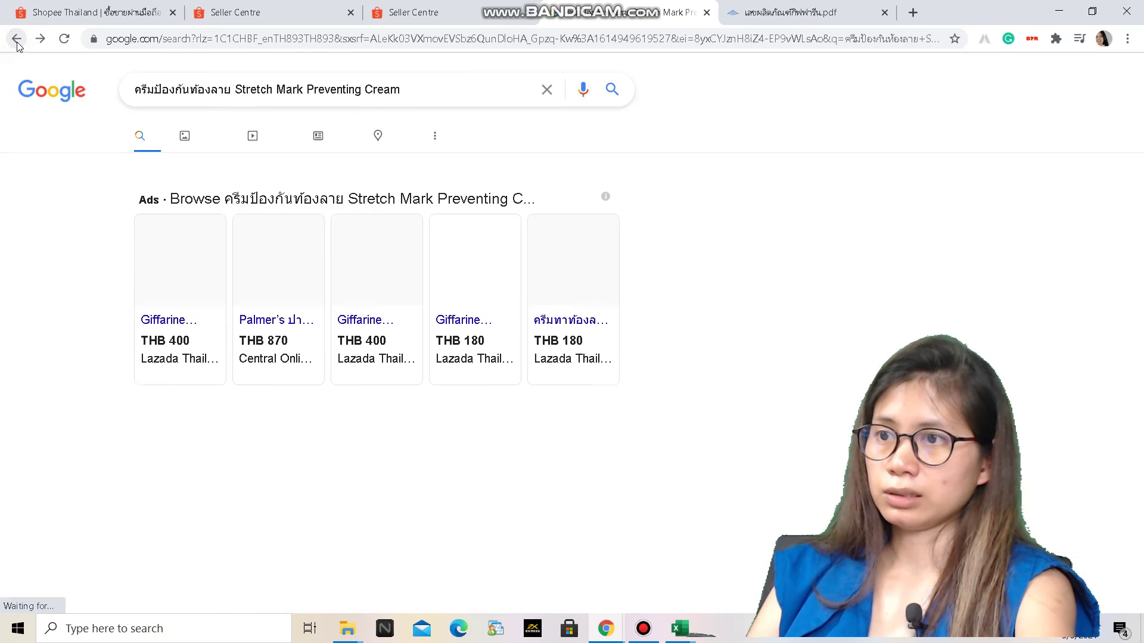
scroll(290, 310, up, 10)
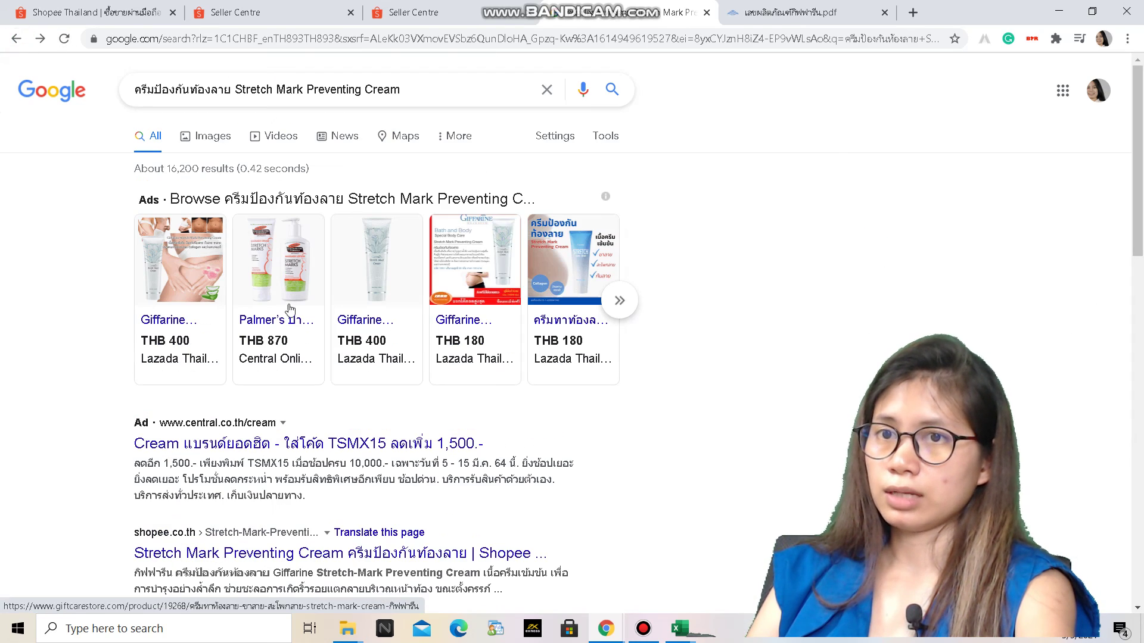
click(468, 16)
click(672, 15)
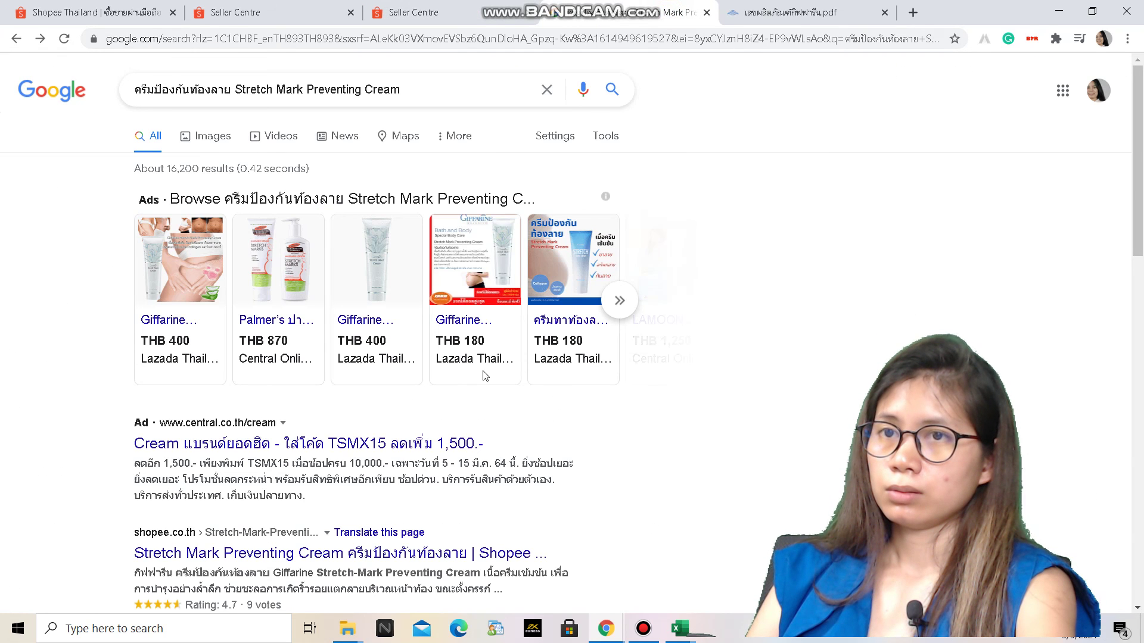
Show the Google image results for the Thai and English product name and look through them for a suitable product photo.
click(211, 138)
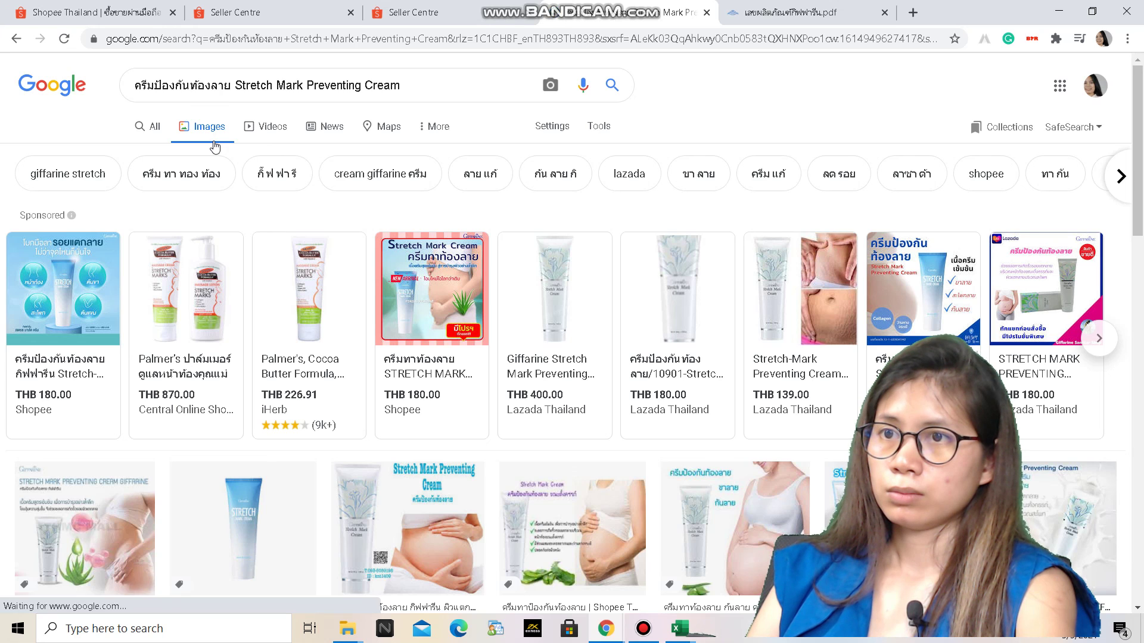
drag(1139, 205, 1141, 292)
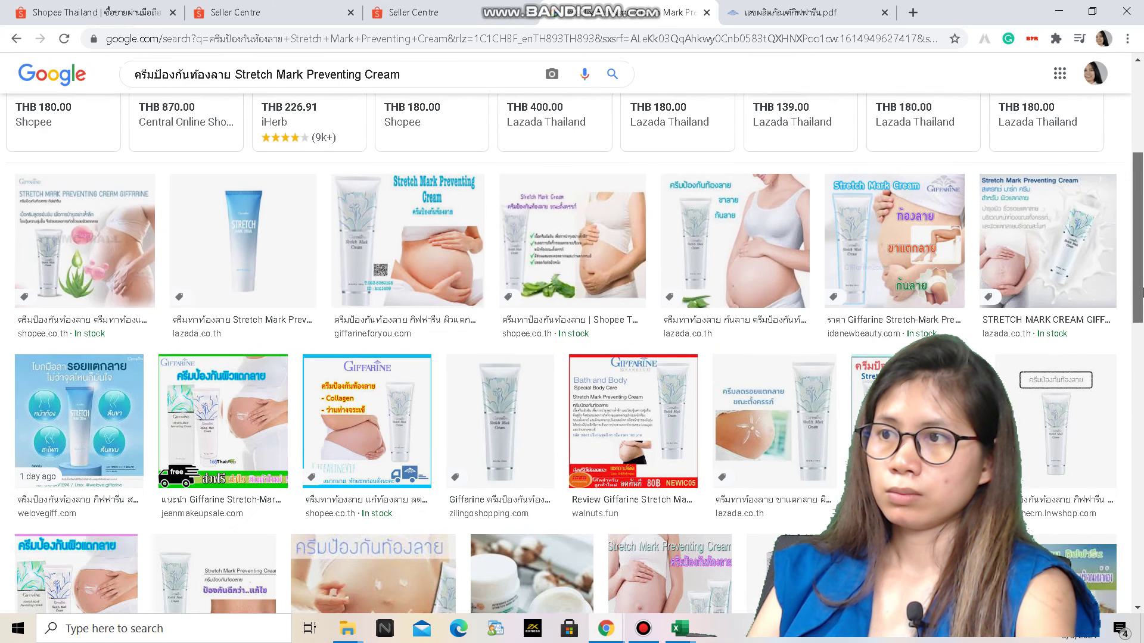
click(642, 629)
click(637, 635)
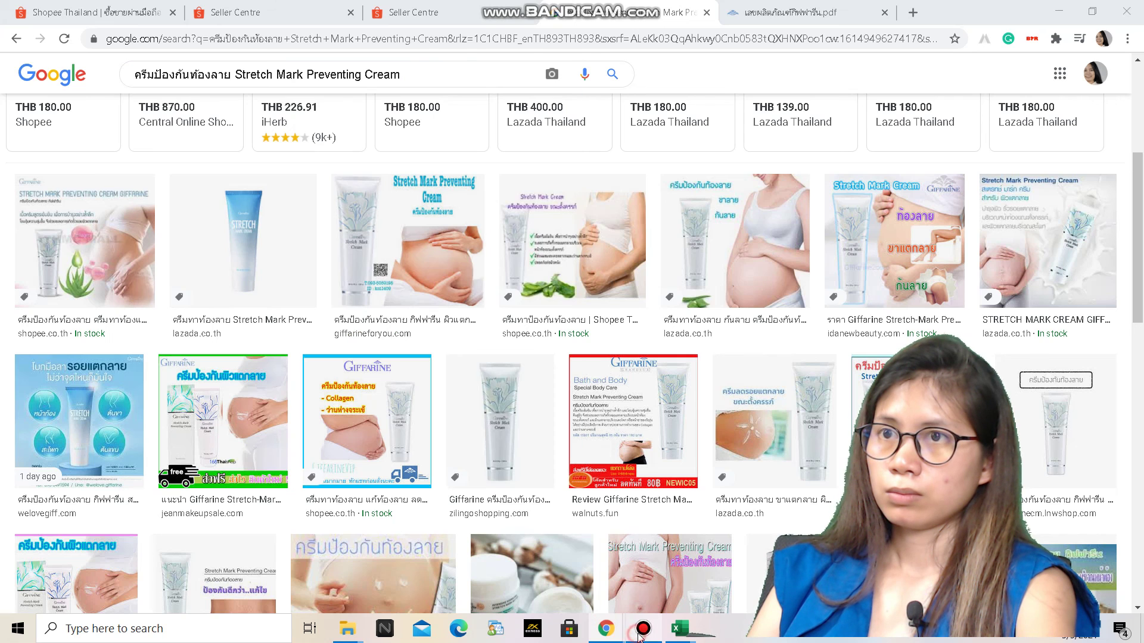
drag(1141, 178, 1141, 97)
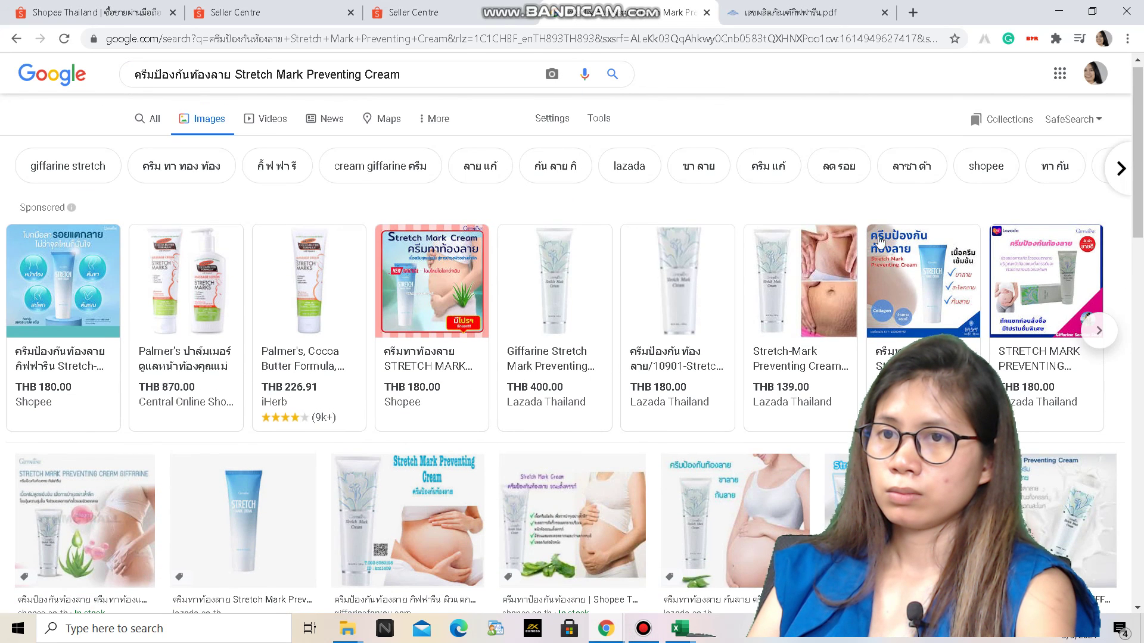
mouse_move(691, 303)
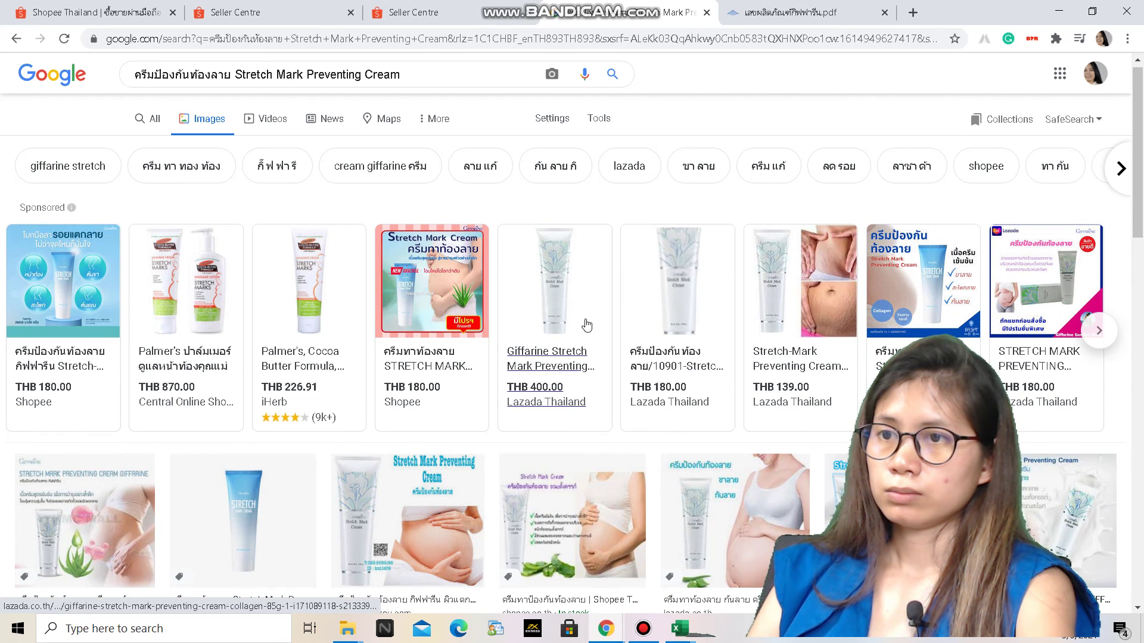